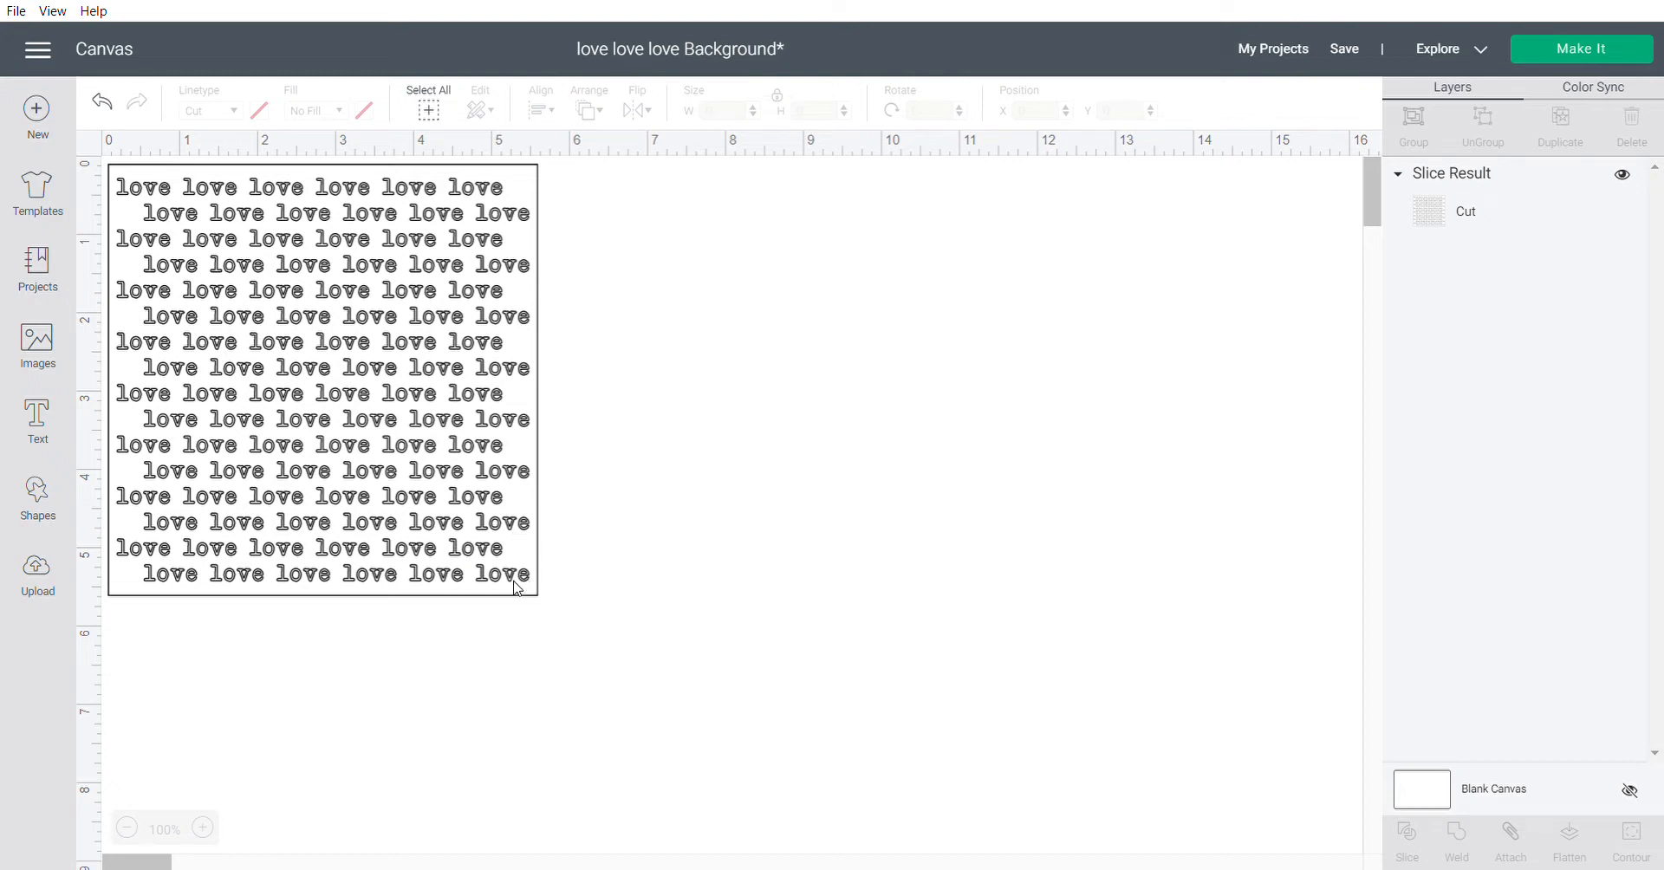
{"action": "left_click", "coordinate": [39, 496]}
{"action": "left_click", "coordinate": [201, 347]}
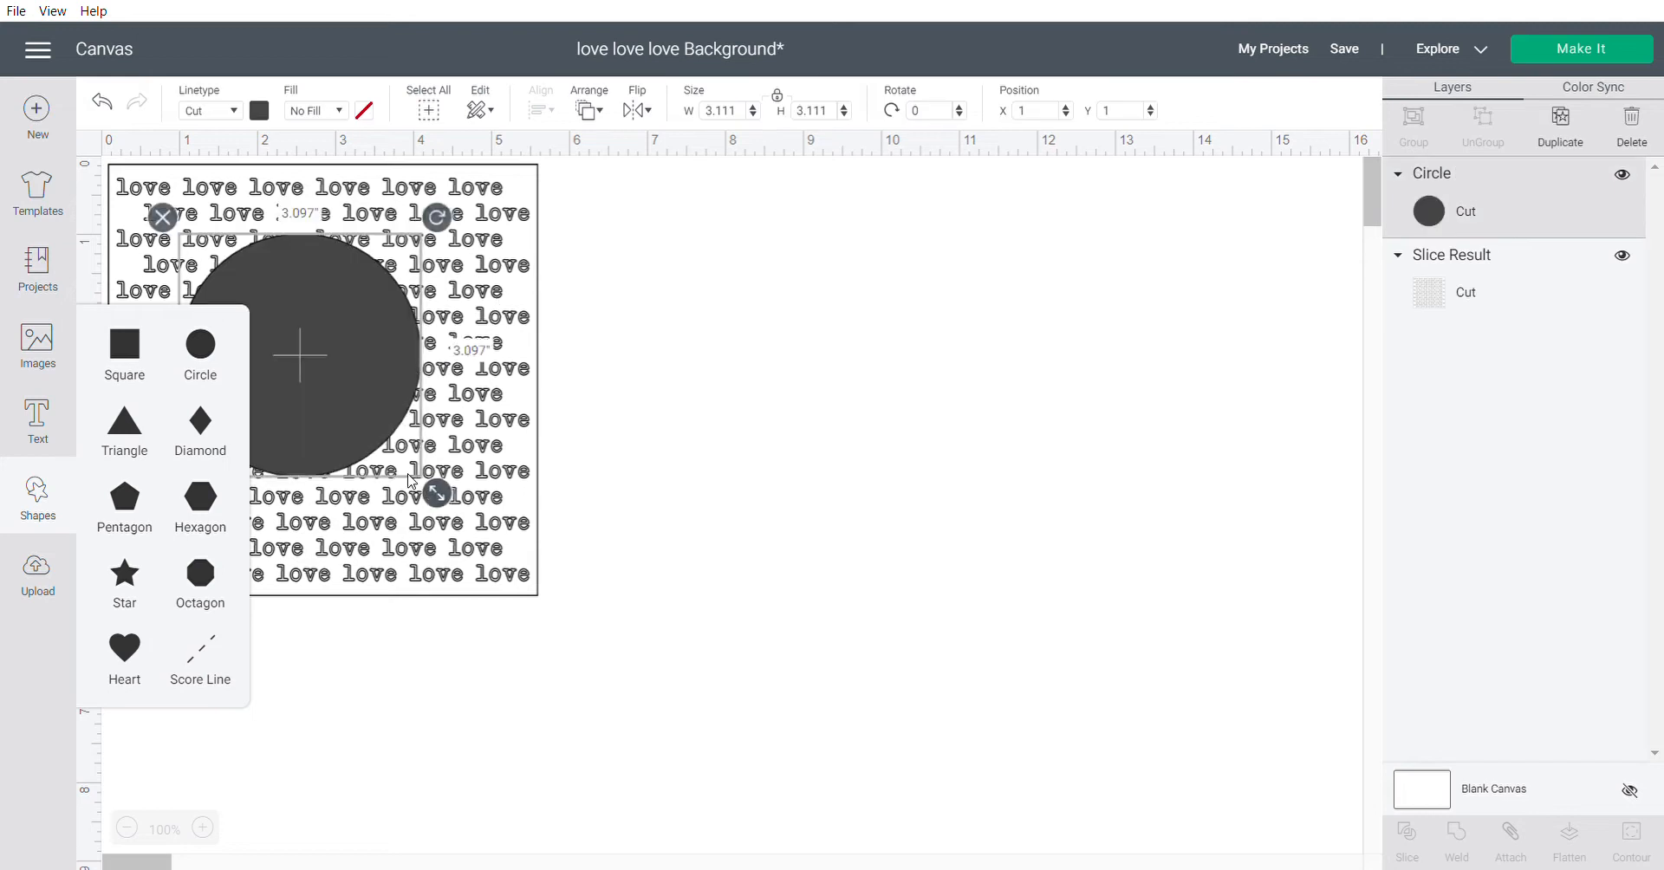
{"action": "left_click_drag", "start_coordinate": [411, 480], "coordinate": [428, 574]}
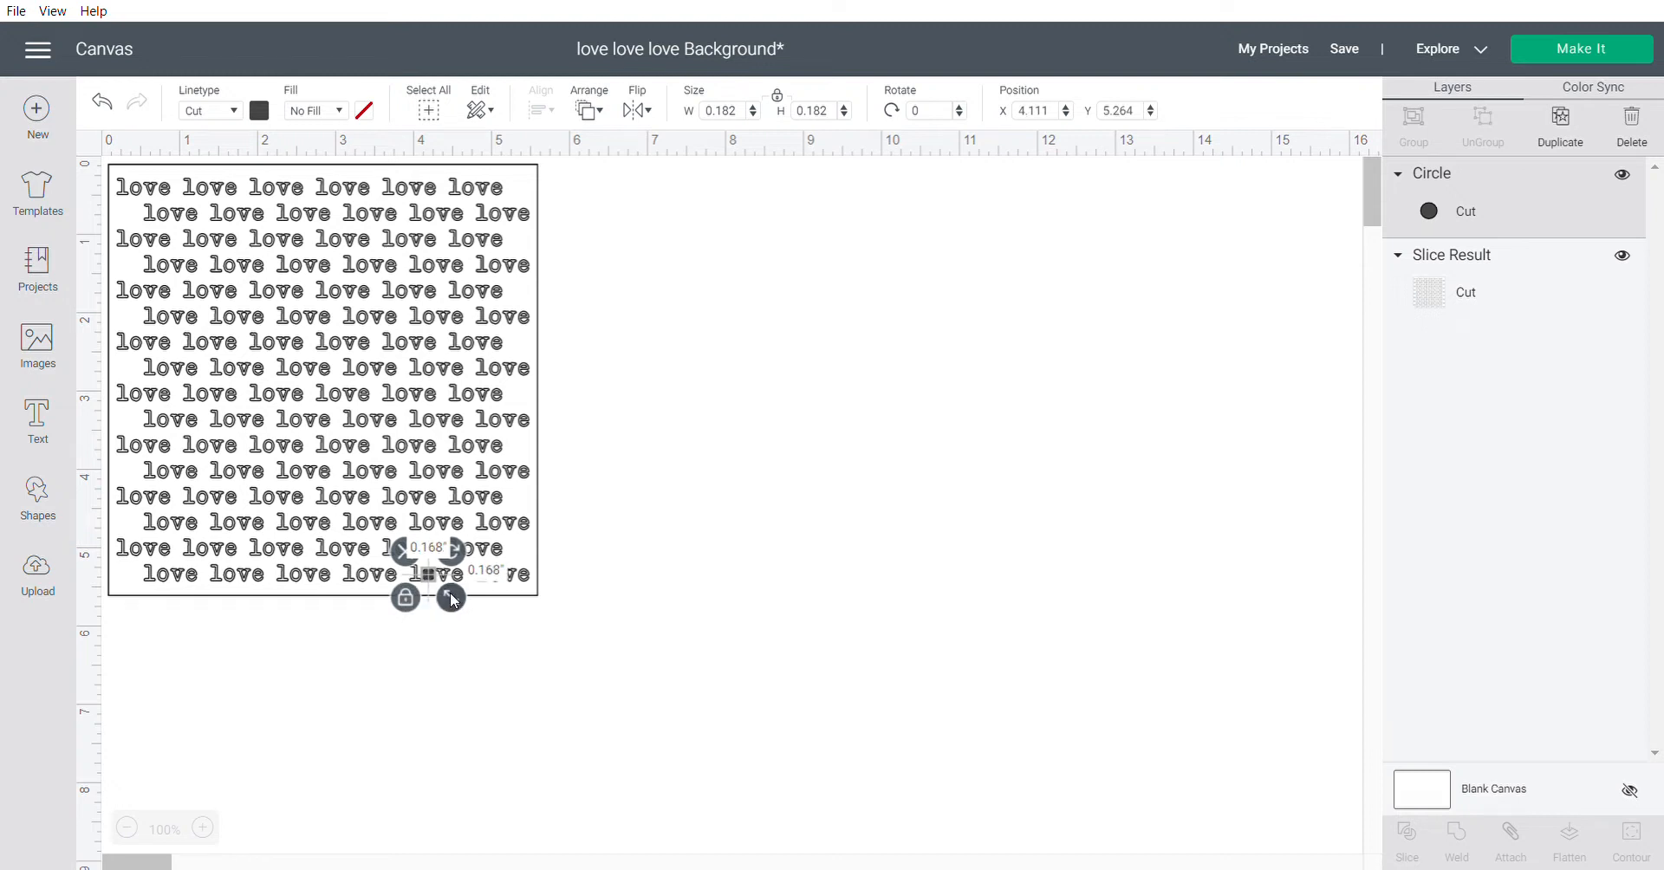
{"action": "left_click", "coordinate": [635, 609]}
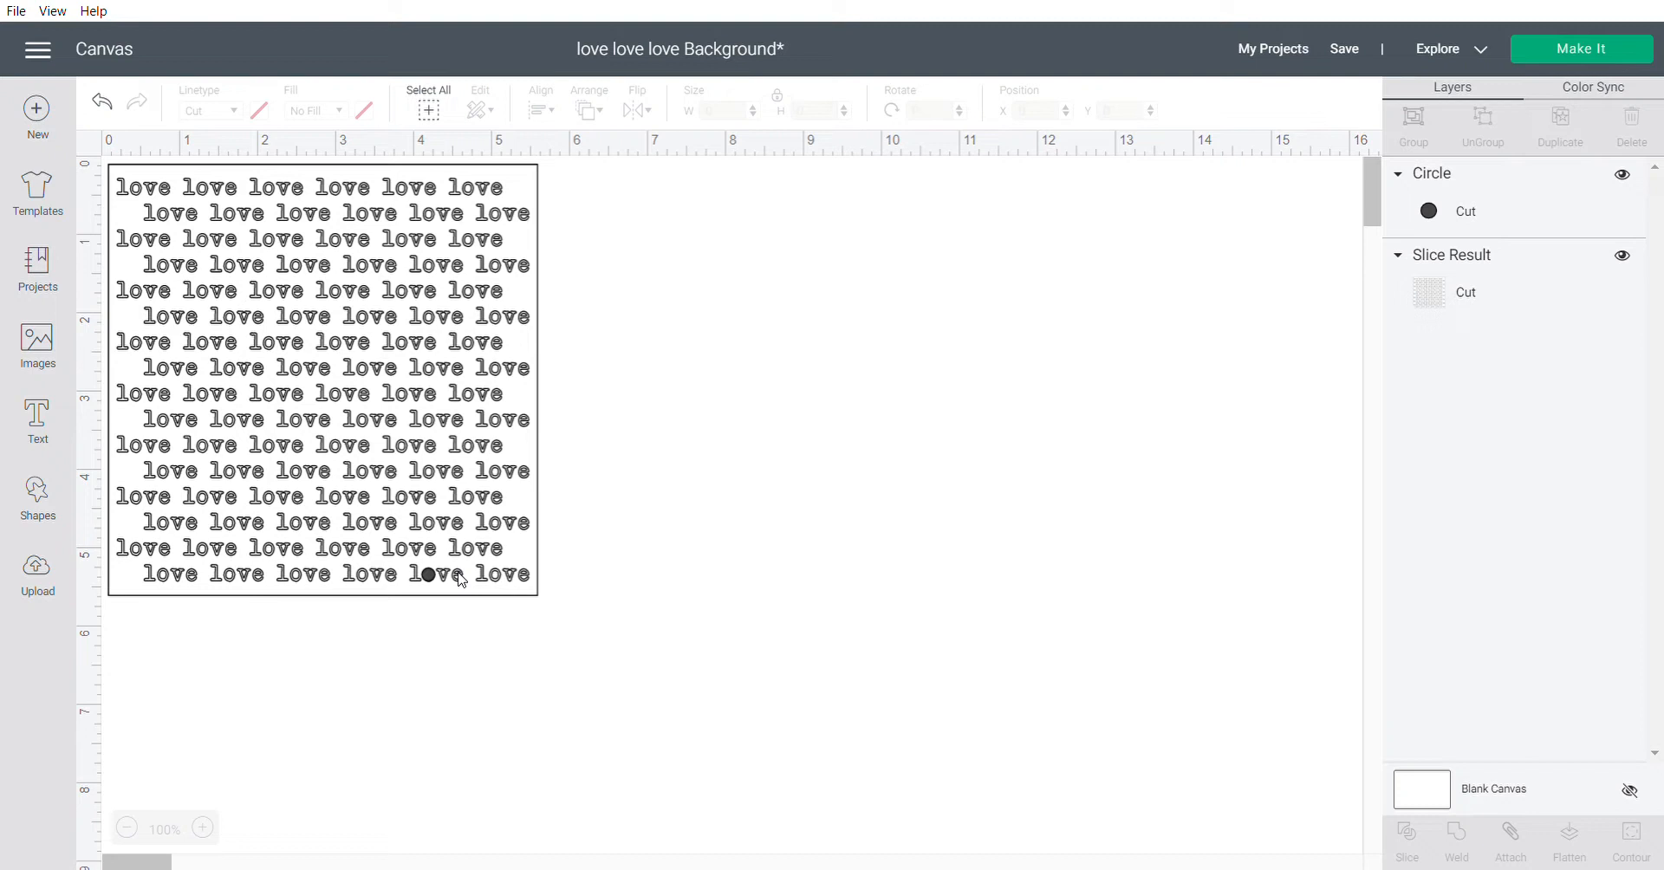
{"action": "left_click_drag", "start_coordinate": [426, 577], "coordinate": [428, 632]}
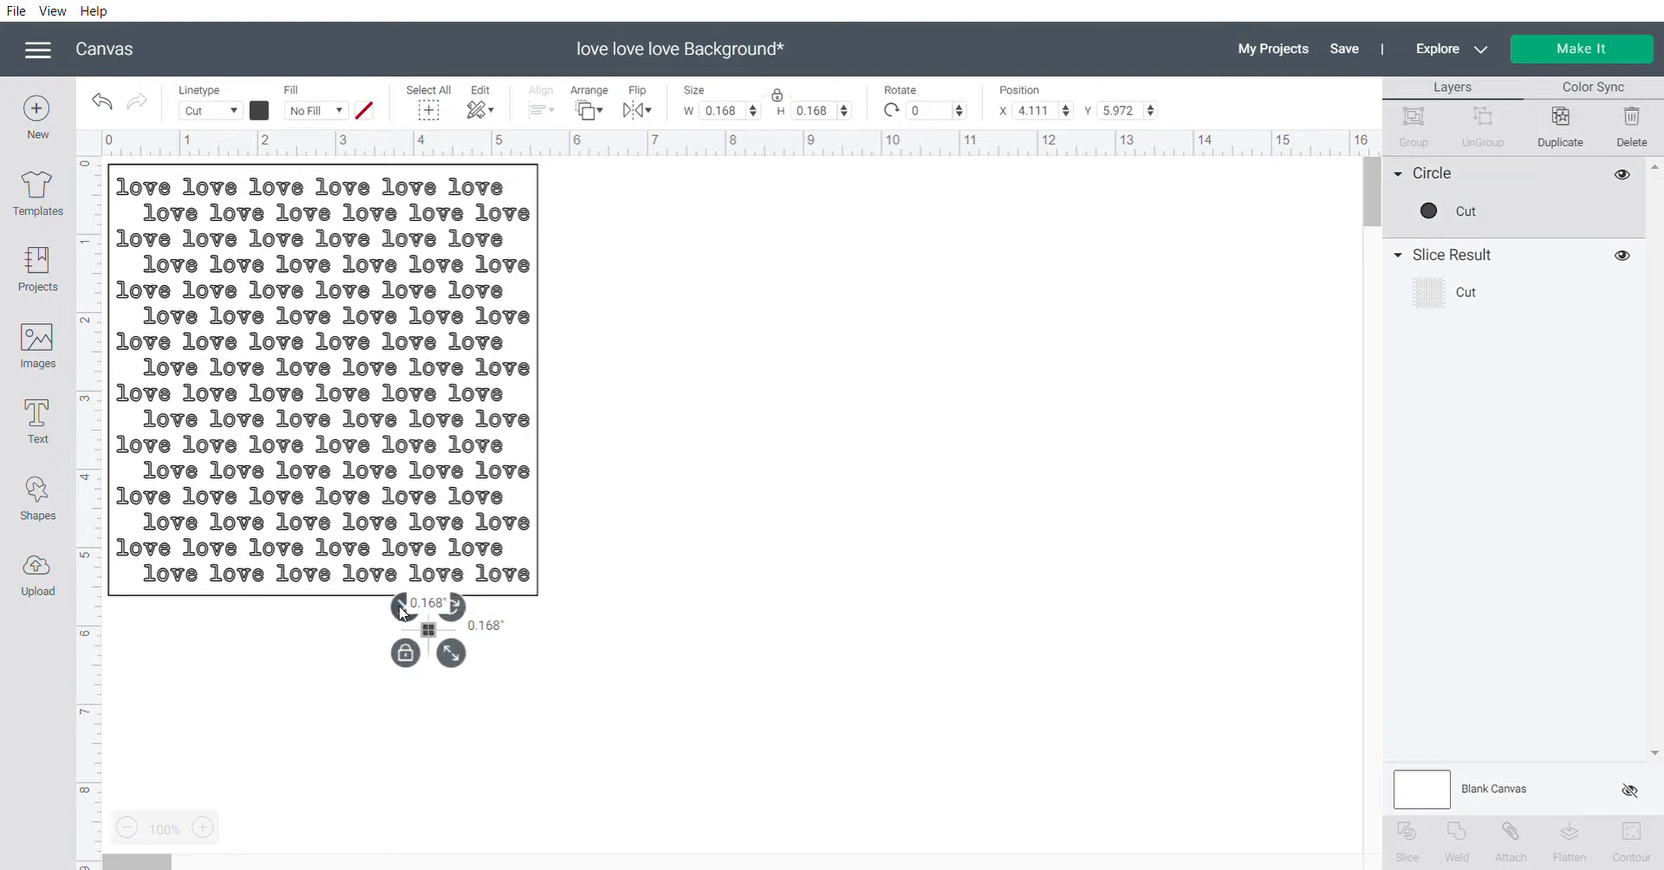
{"action": "left_click", "coordinate": [401, 607]}
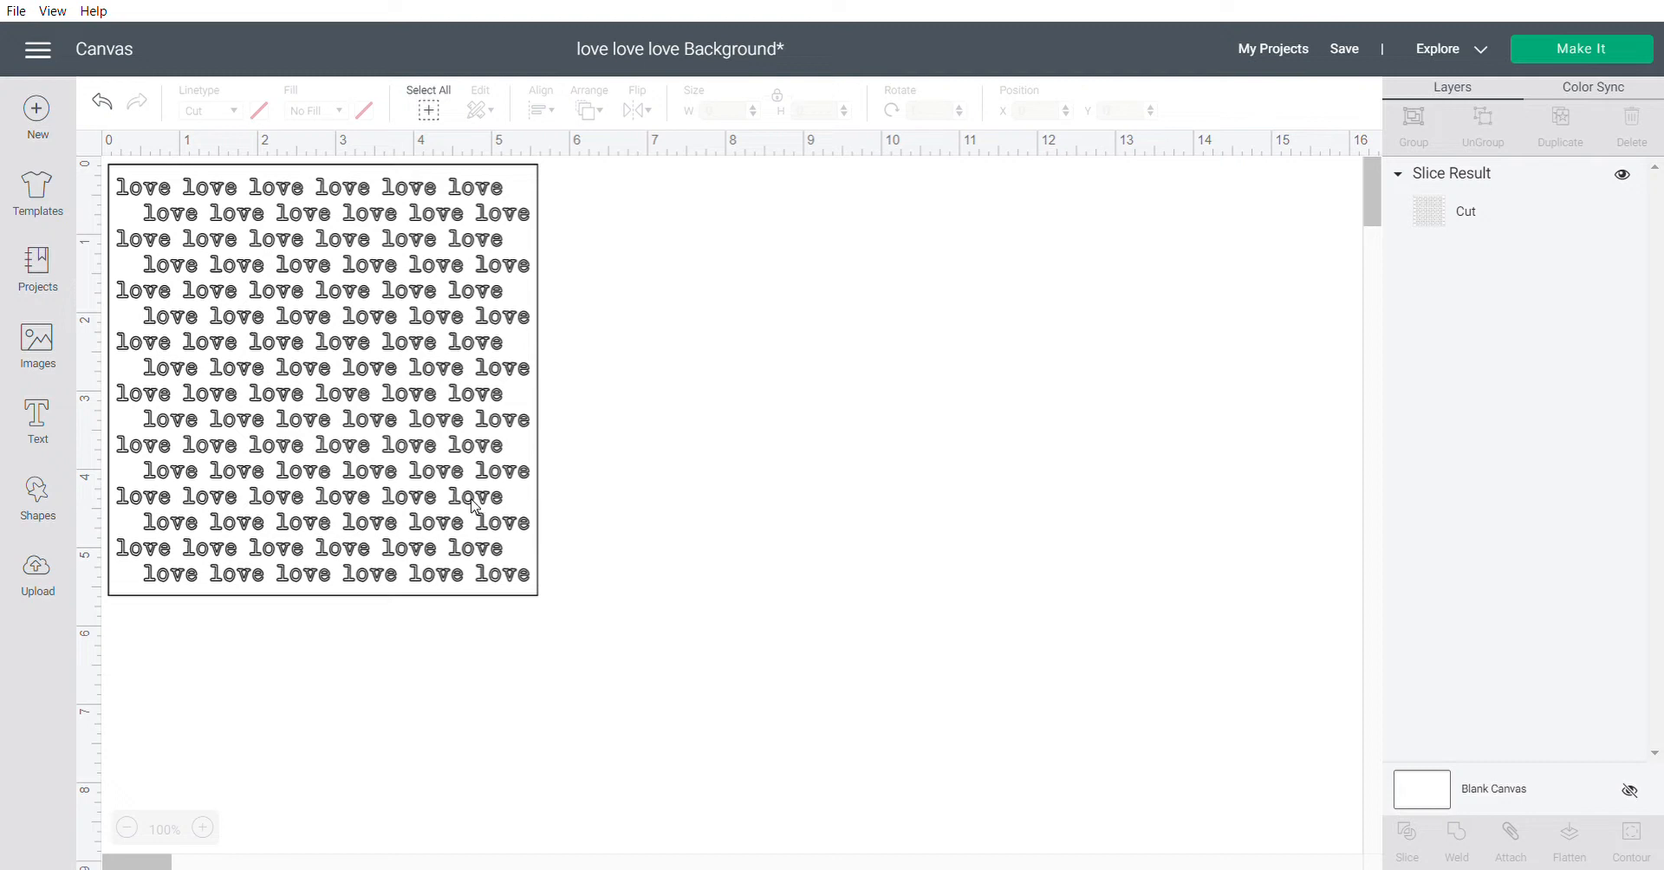
Add a square, place it beside the finished love pattern, and color it white
{"action": "left_click", "coordinate": [38, 507]}
{"action": "left_click", "coordinate": [130, 334]}
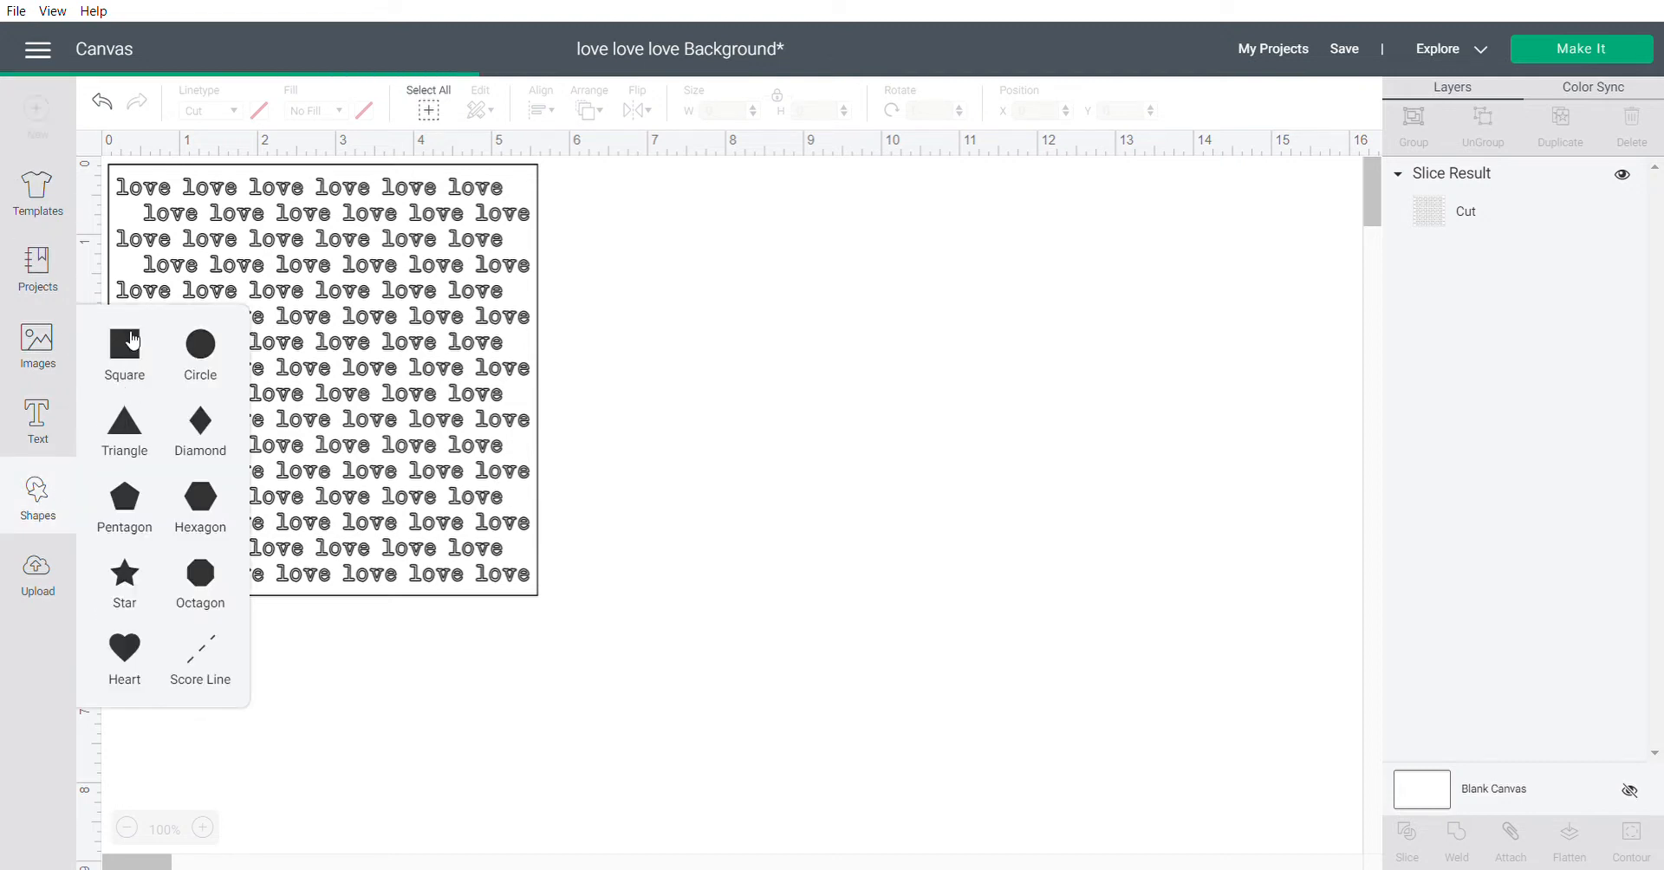
{"action": "left_click_drag", "start_coordinate": [305, 350], "coordinate": [871, 345]}
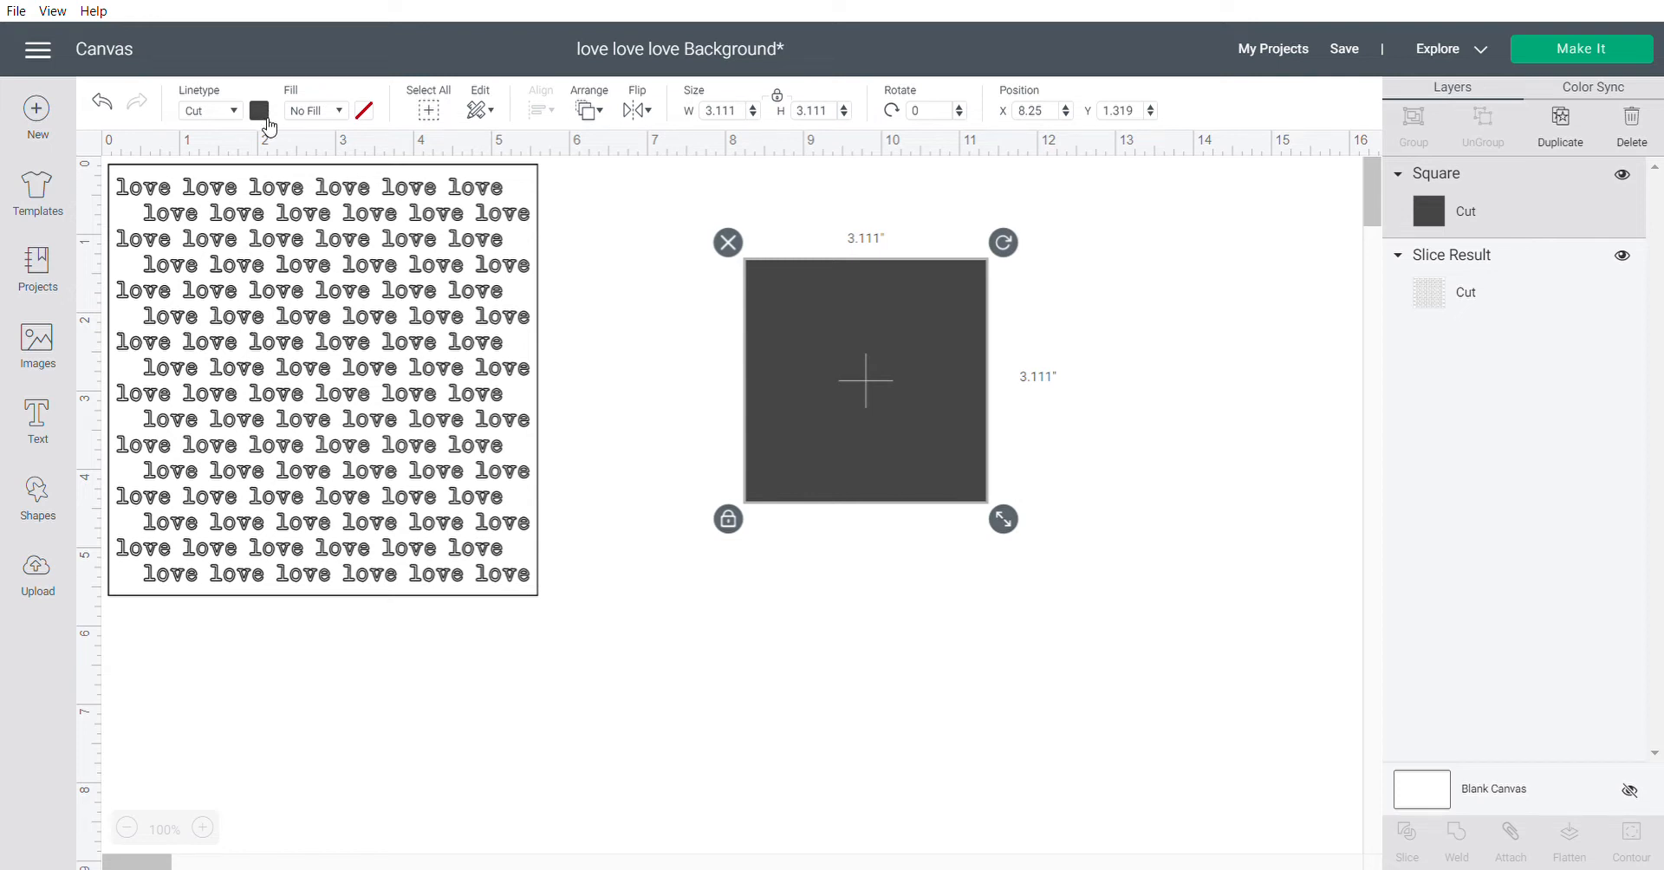
{"action": "left_click", "coordinate": [260, 113]}
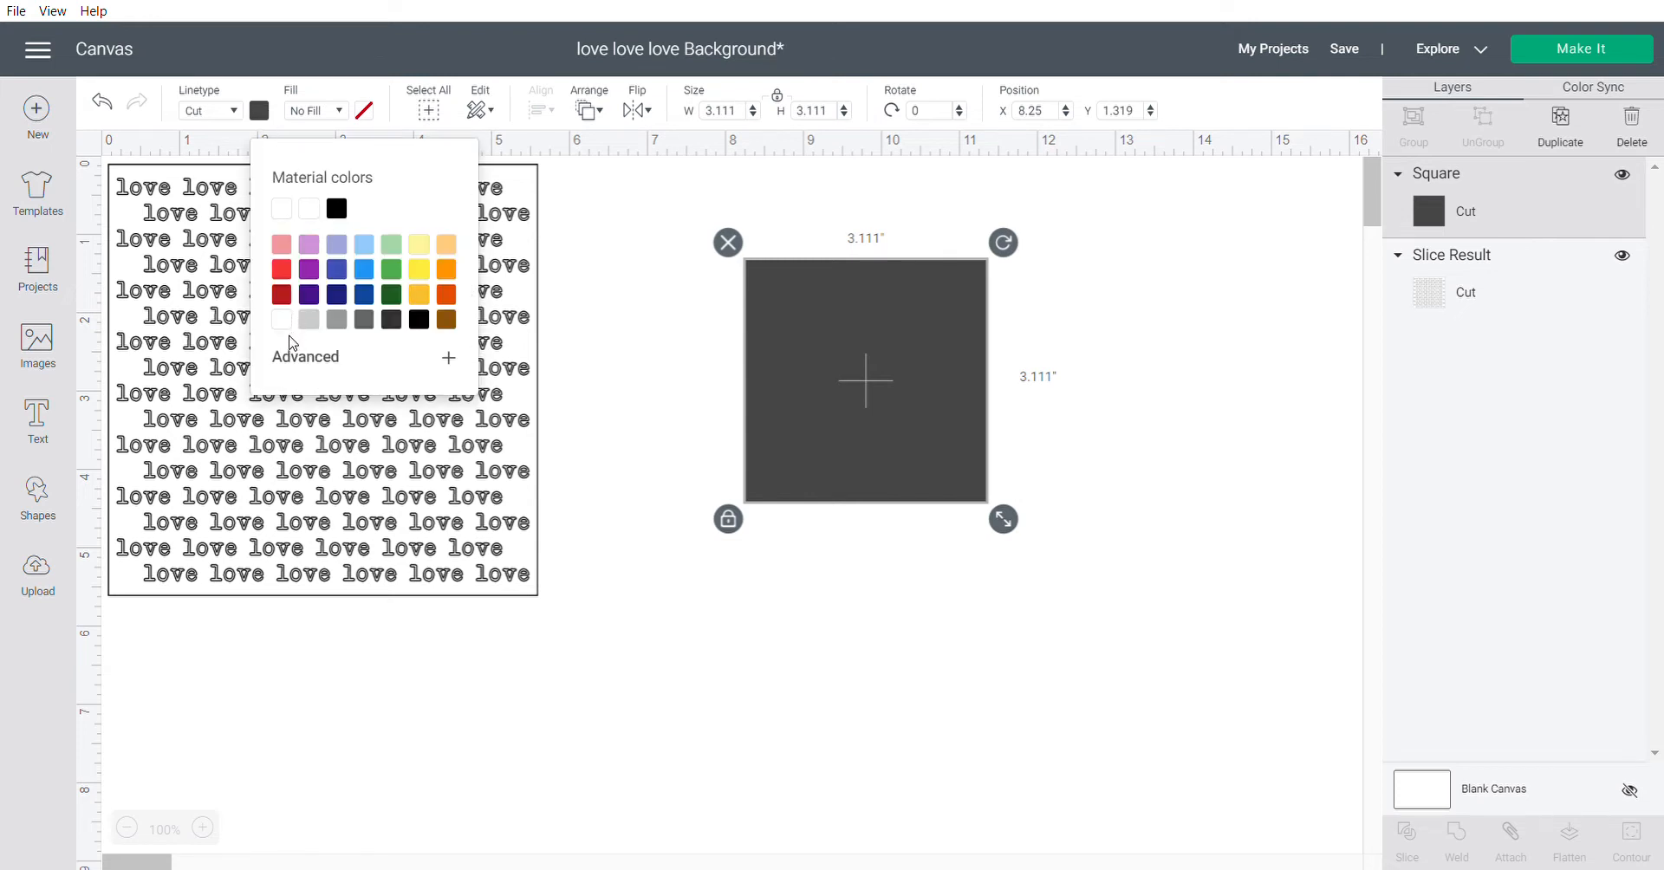
{"action": "left_click", "coordinate": [286, 321]}
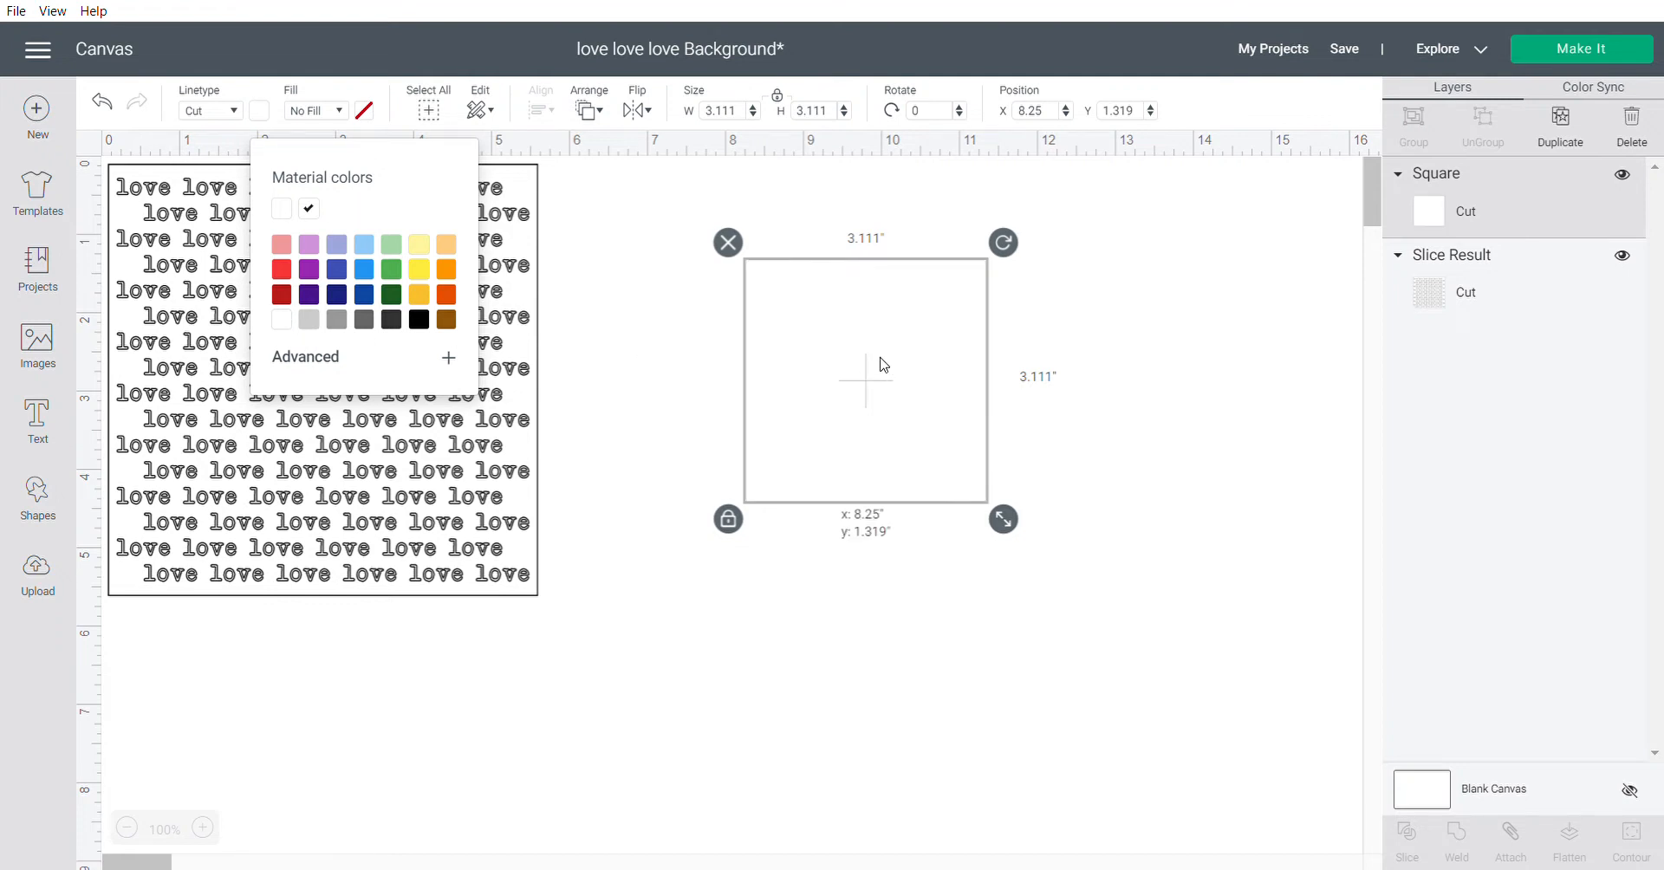
{"action": "left_click_drag", "start_coordinate": [880, 363], "coordinate": [788, 360]}
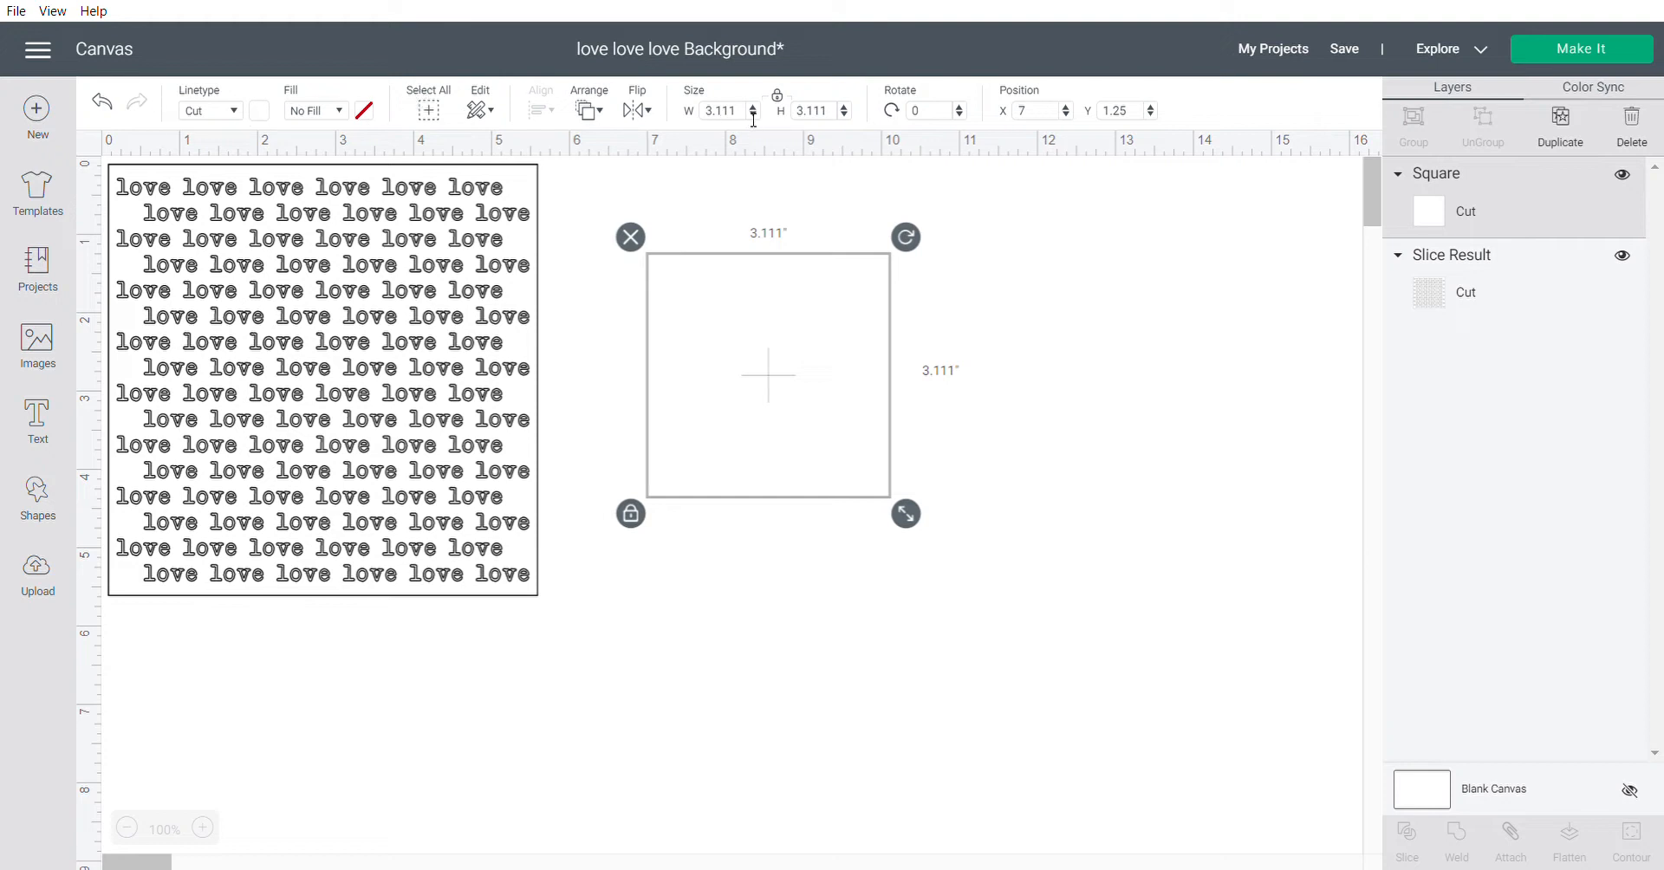
Resize the white square to 5.25 by 5.25 inches
{"action": "left_click", "coordinate": [747, 112]}
{"action": "type", "text": "5.25"}
{"action": "key", "text": "Return"}
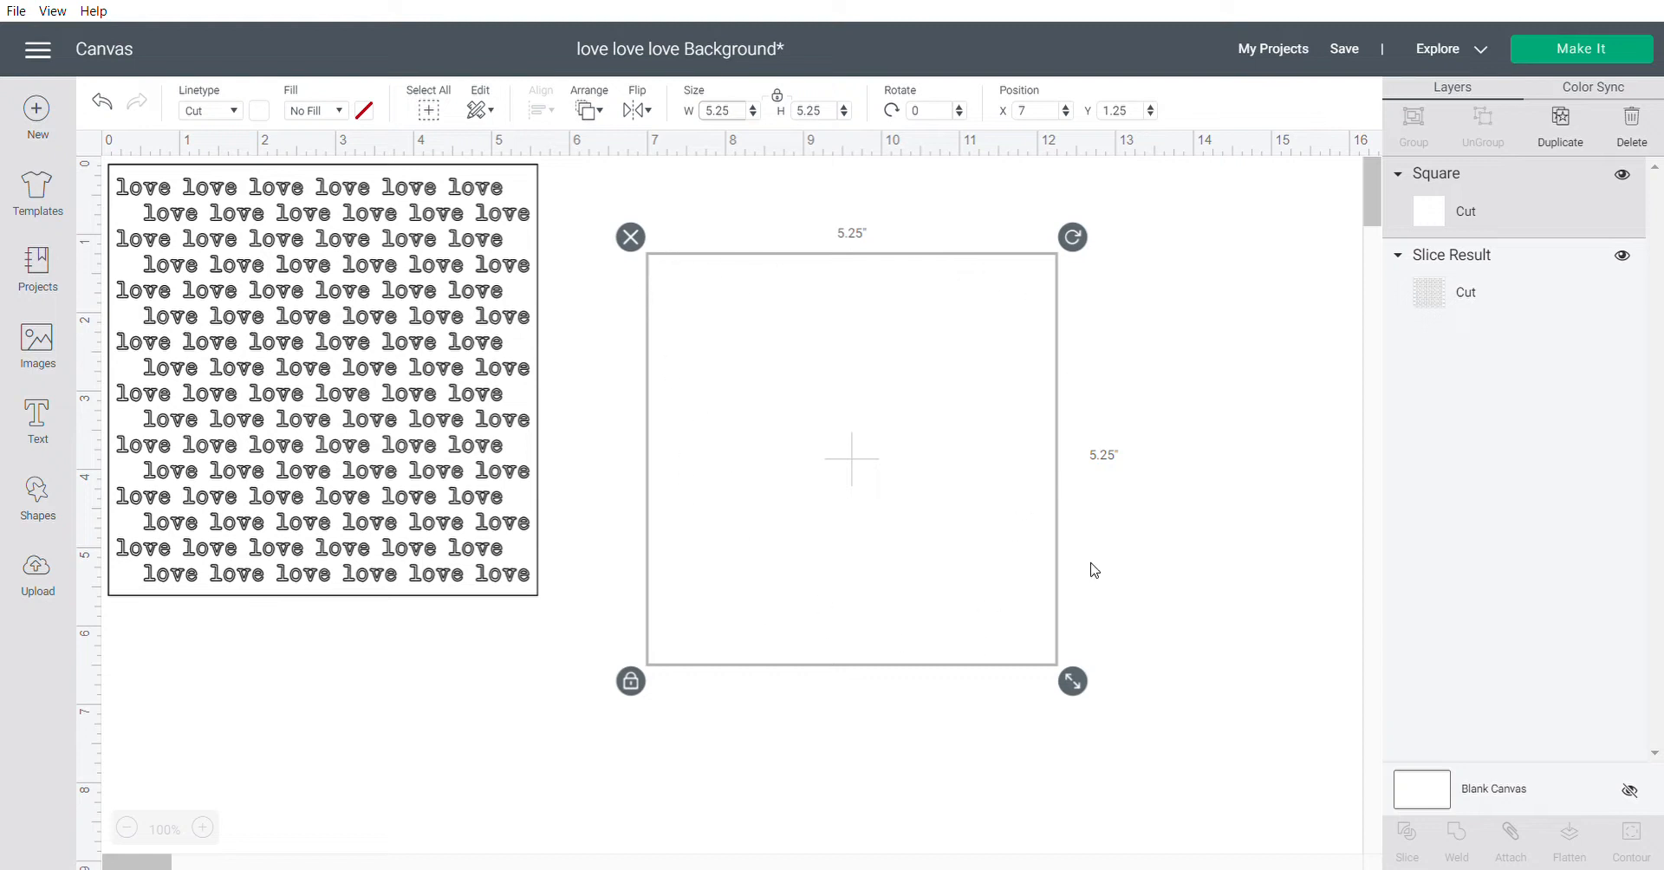
Add the text "love love love love love" in the Another Typewriter font
{"action": "left_click", "coordinate": [37, 424]}
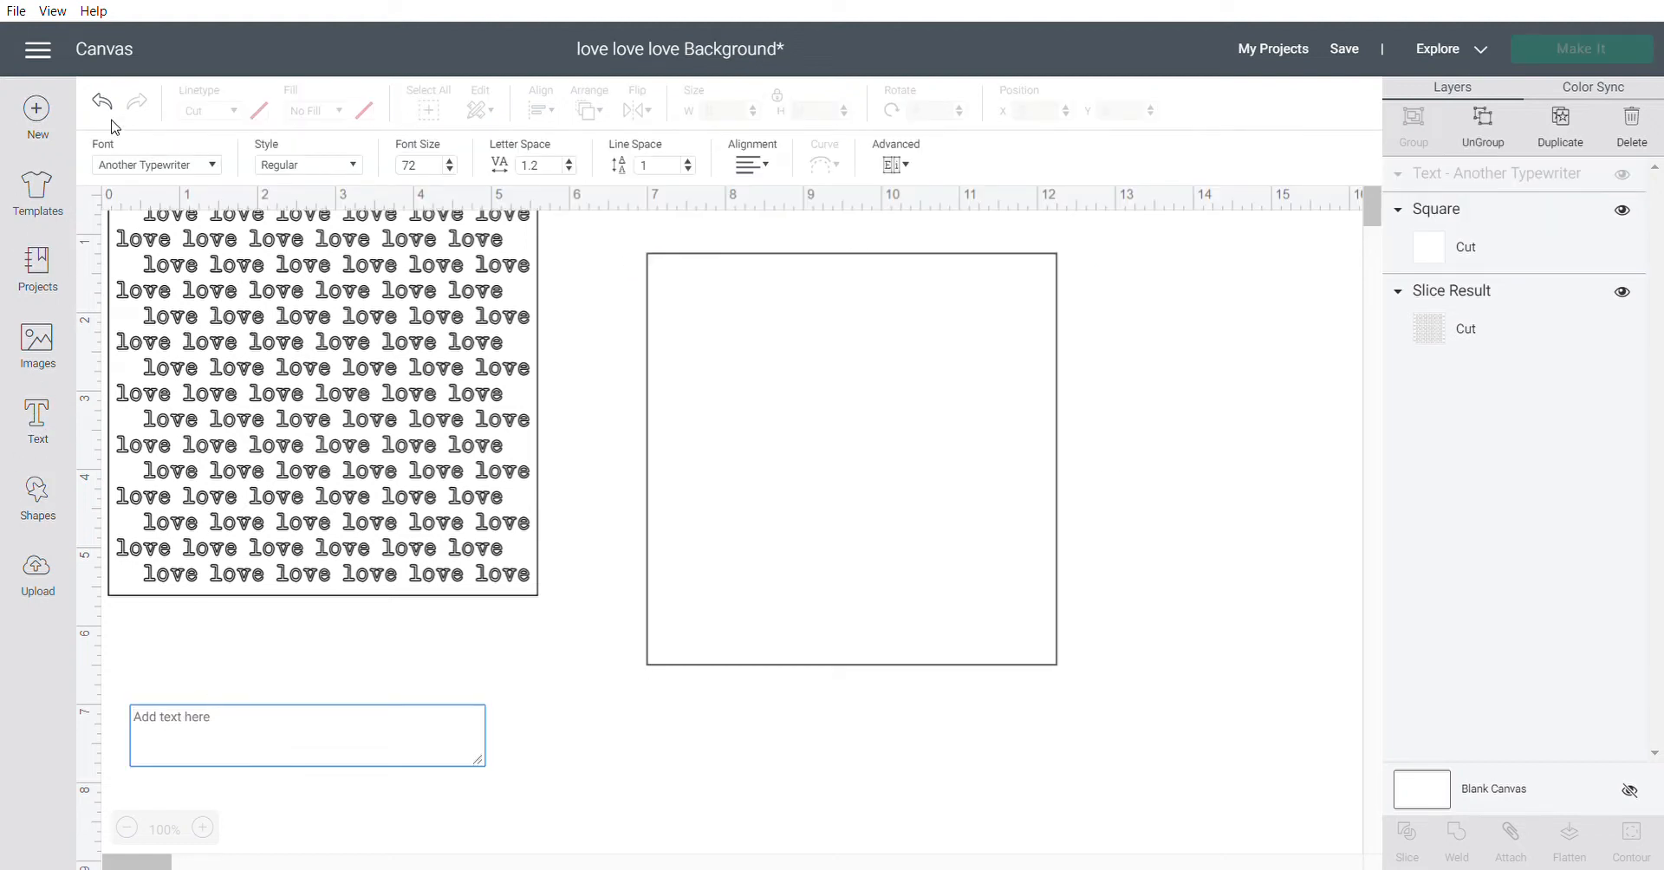
{"action": "left_click", "coordinate": [208, 170]}
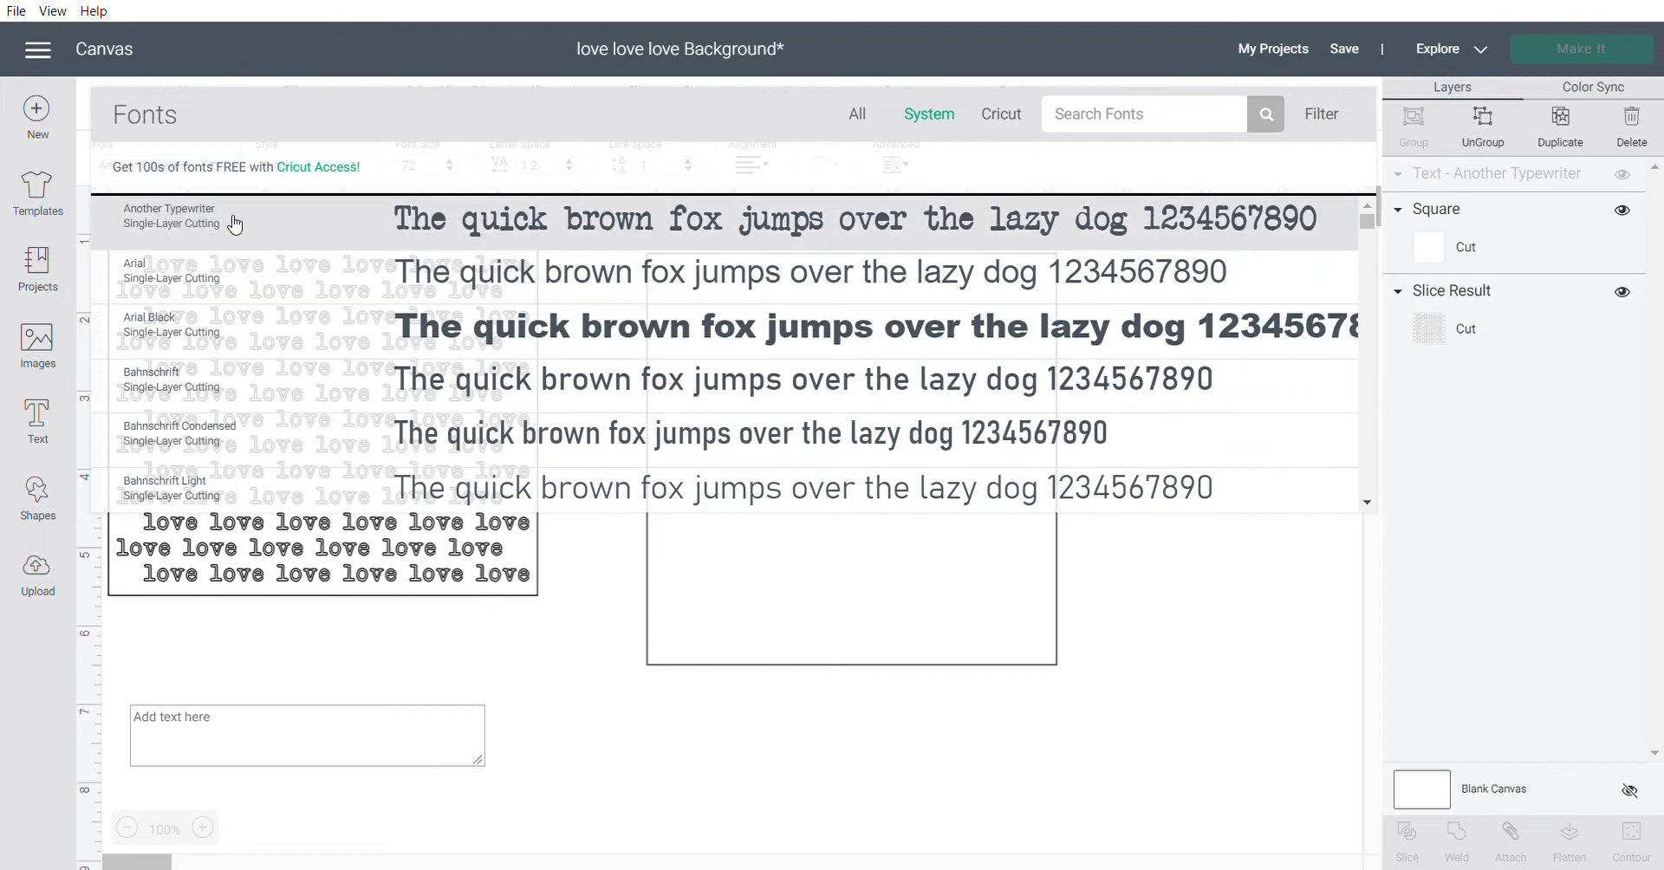
{"action": "left_click", "coordinate": [154, 725]}
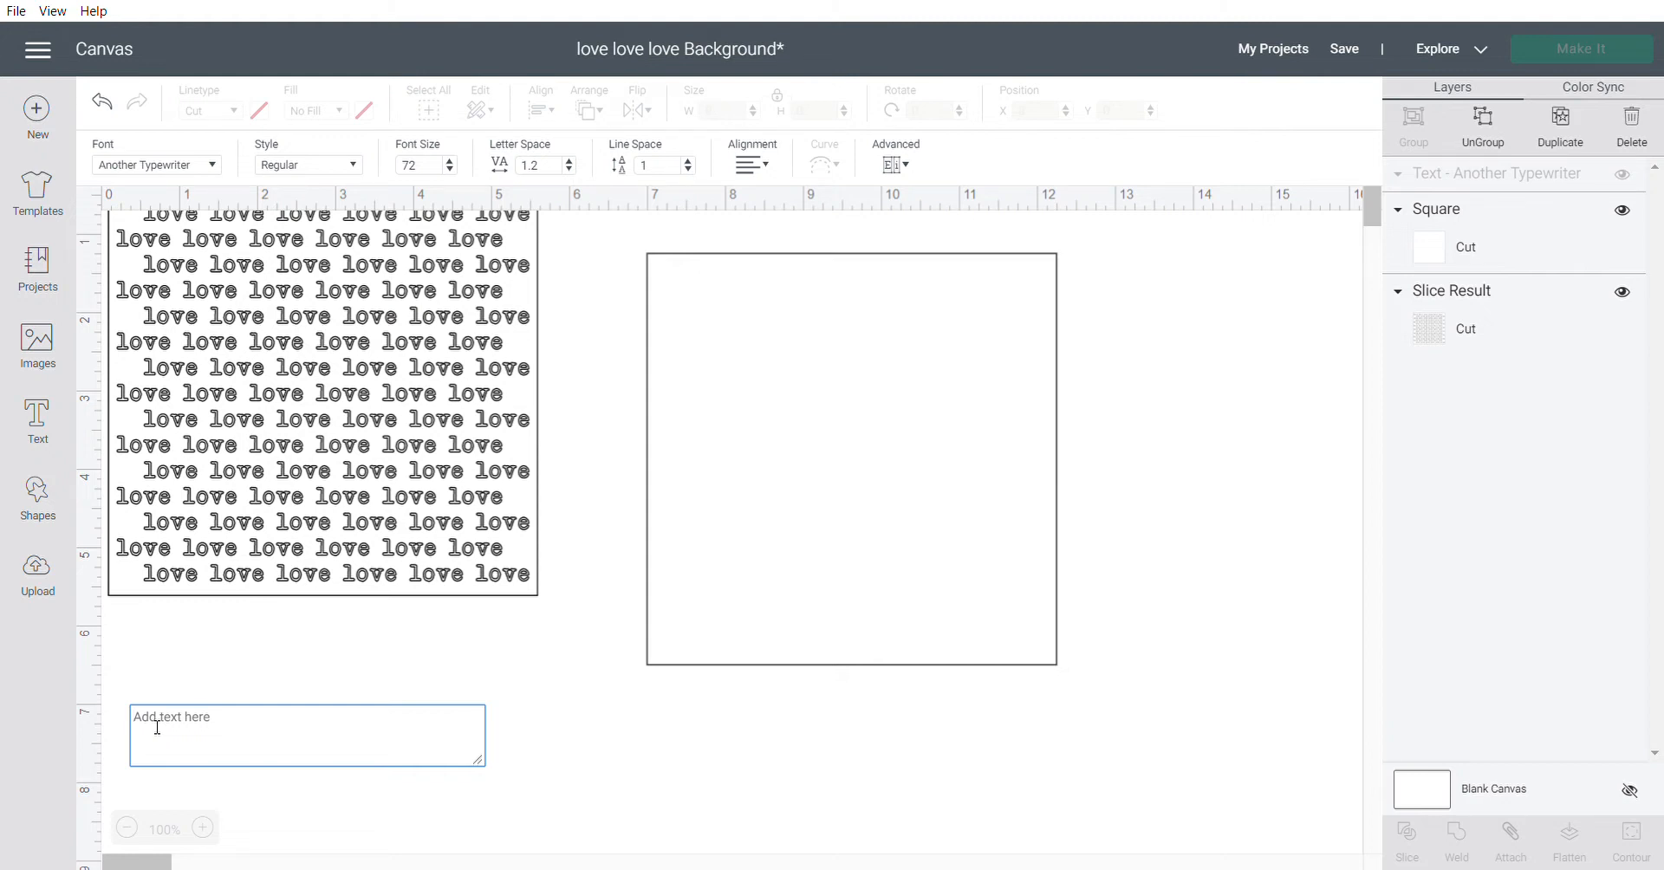
{"action": "type", "text": "love"}
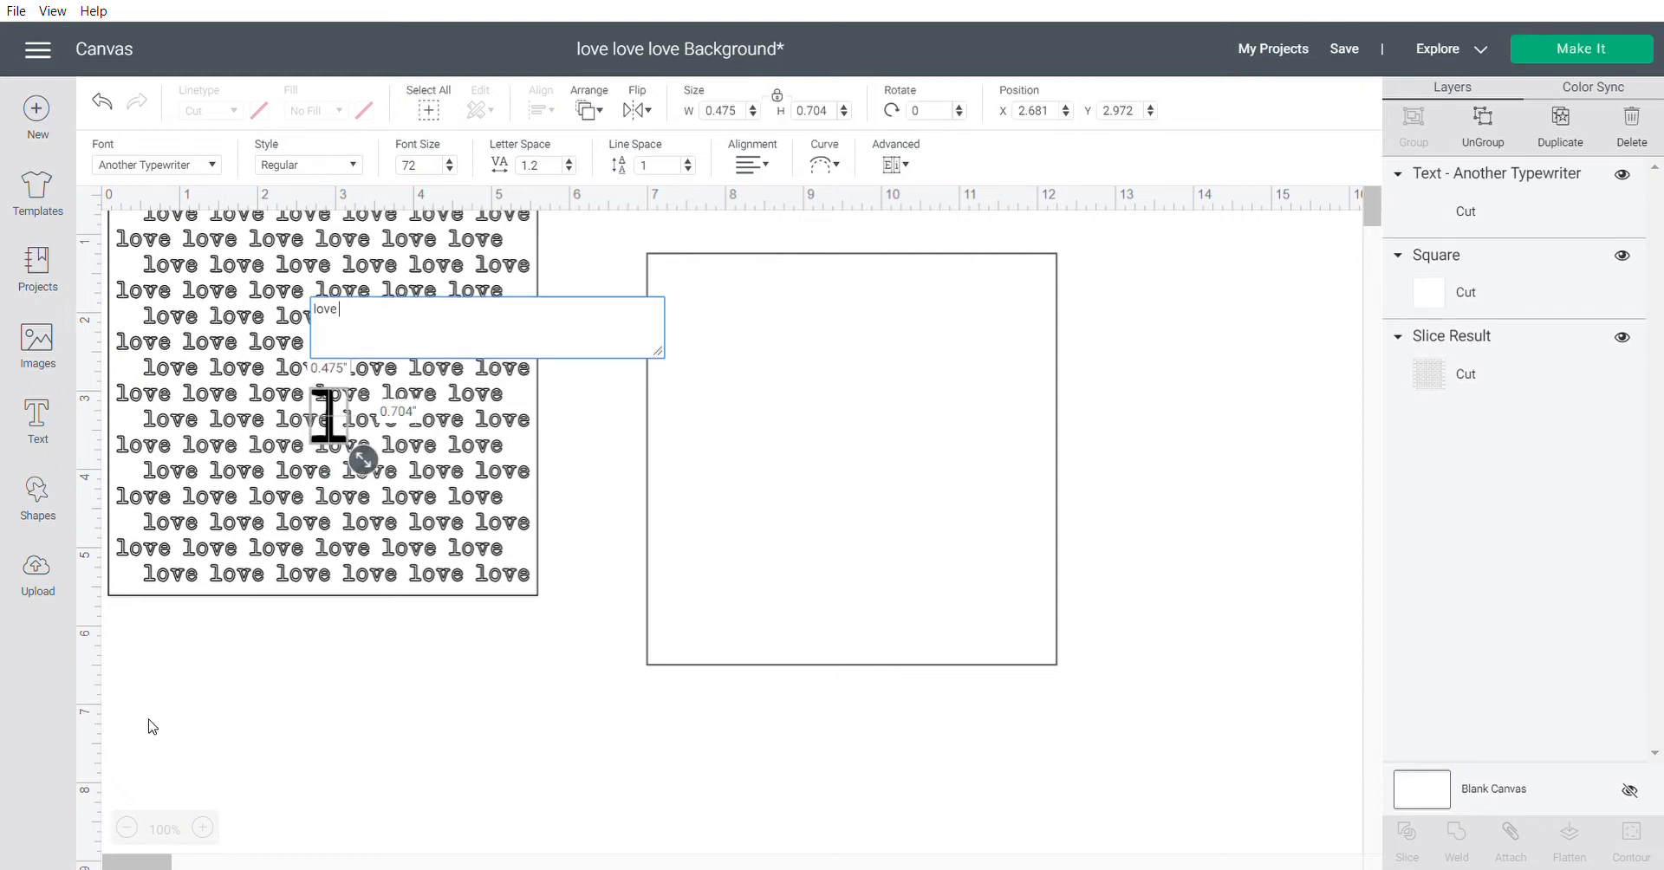
{"action": "type", "text": " love love love"}
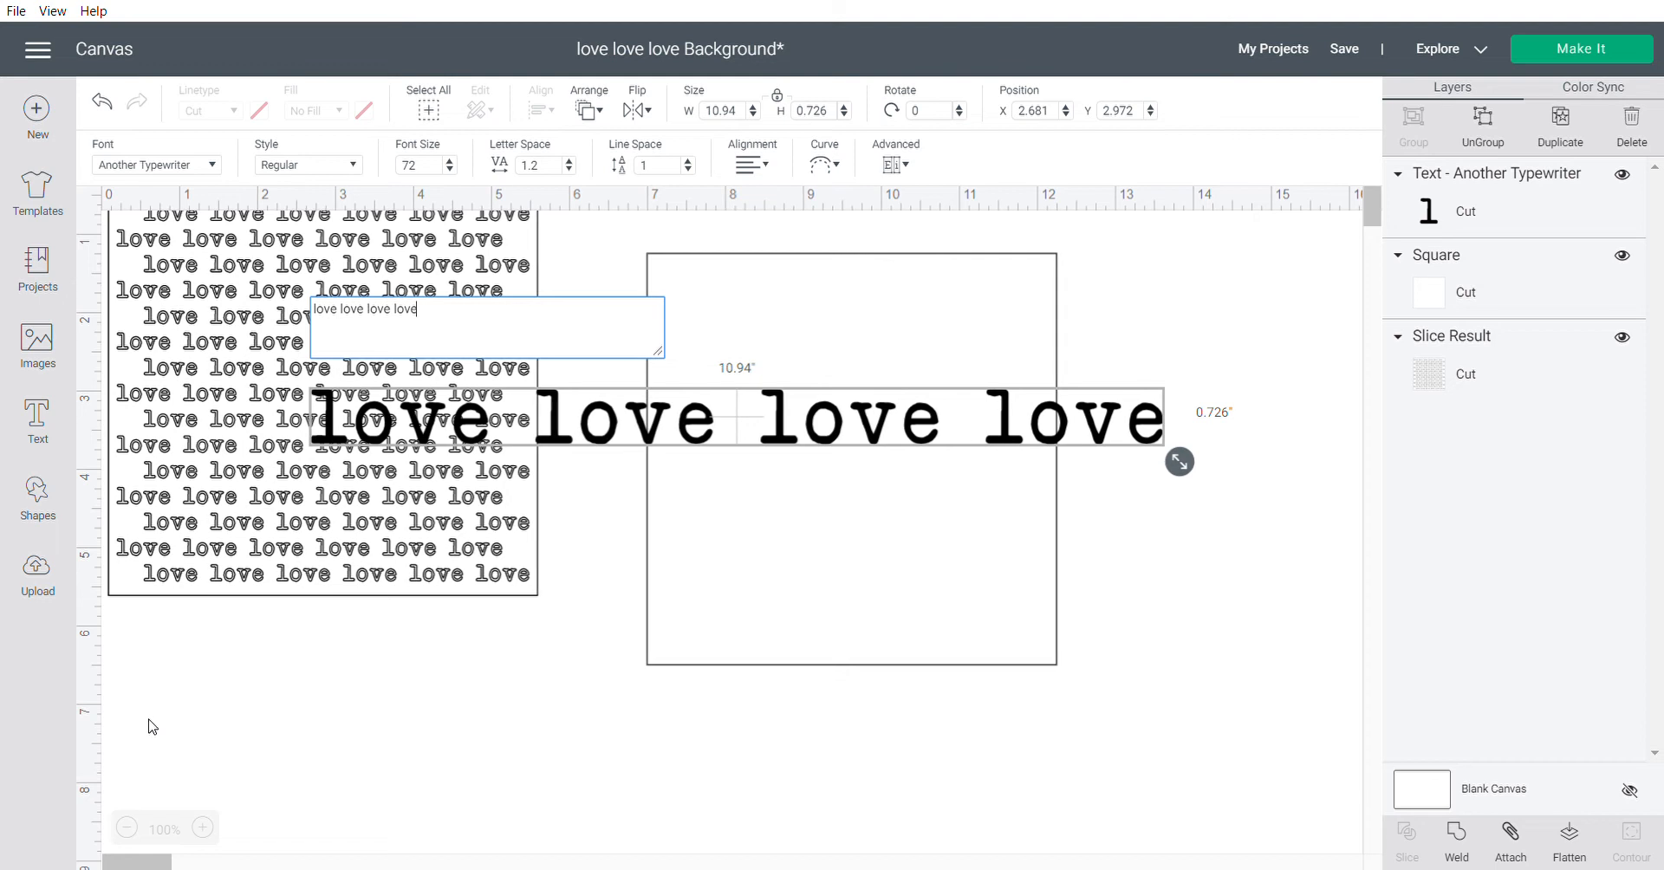
{"action": "type", "text": "love"}
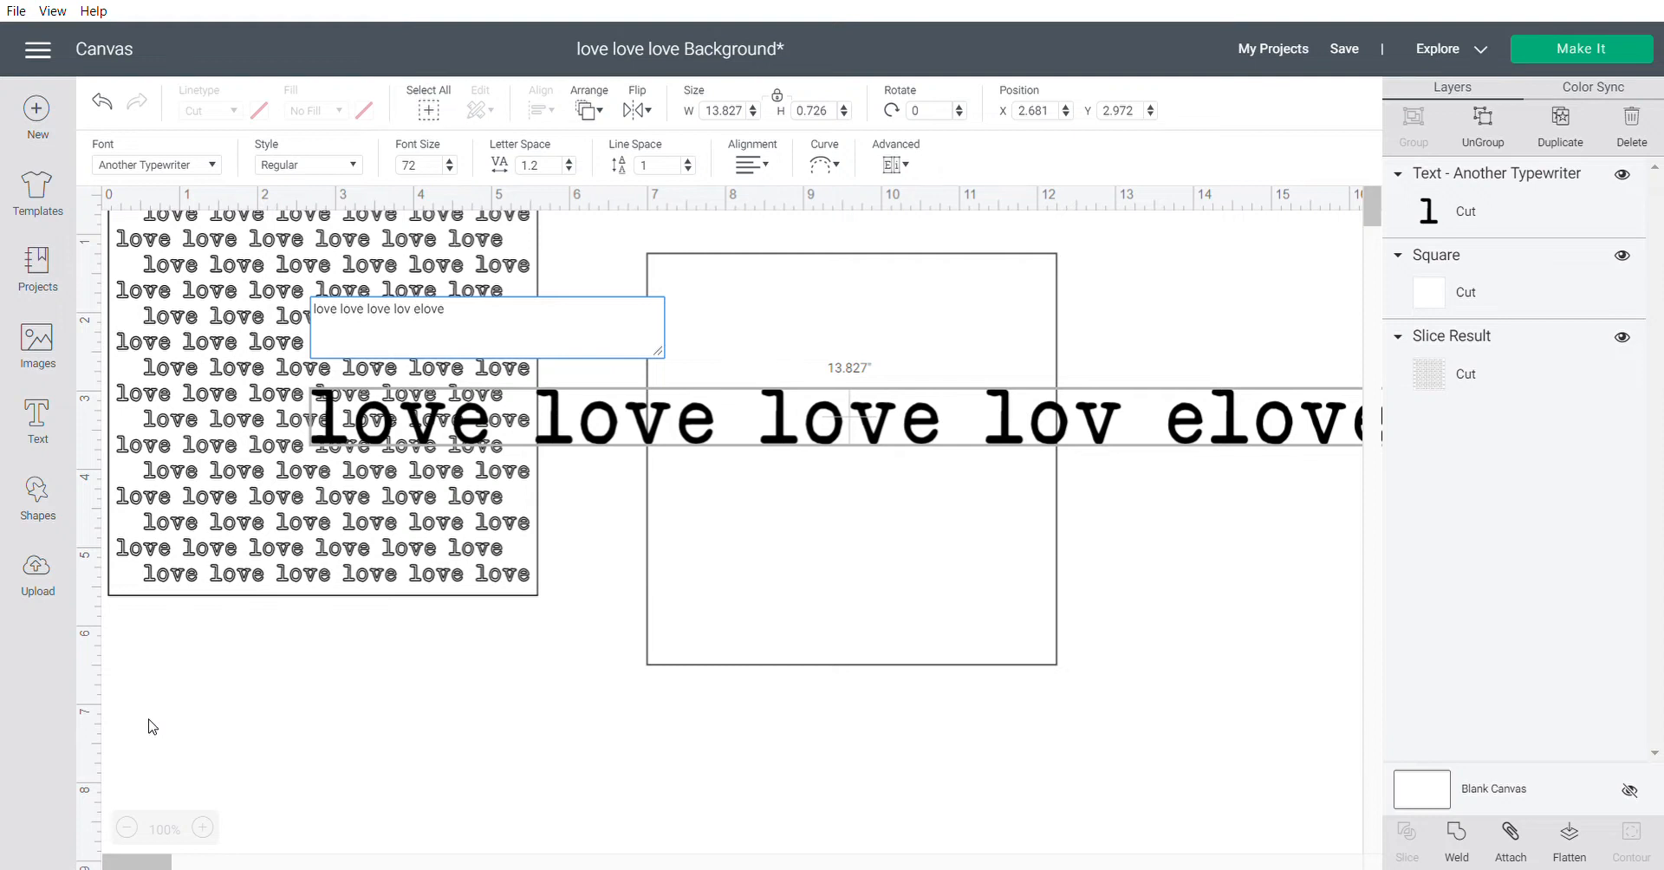
{"action": "key", "text": "BackSpace"}
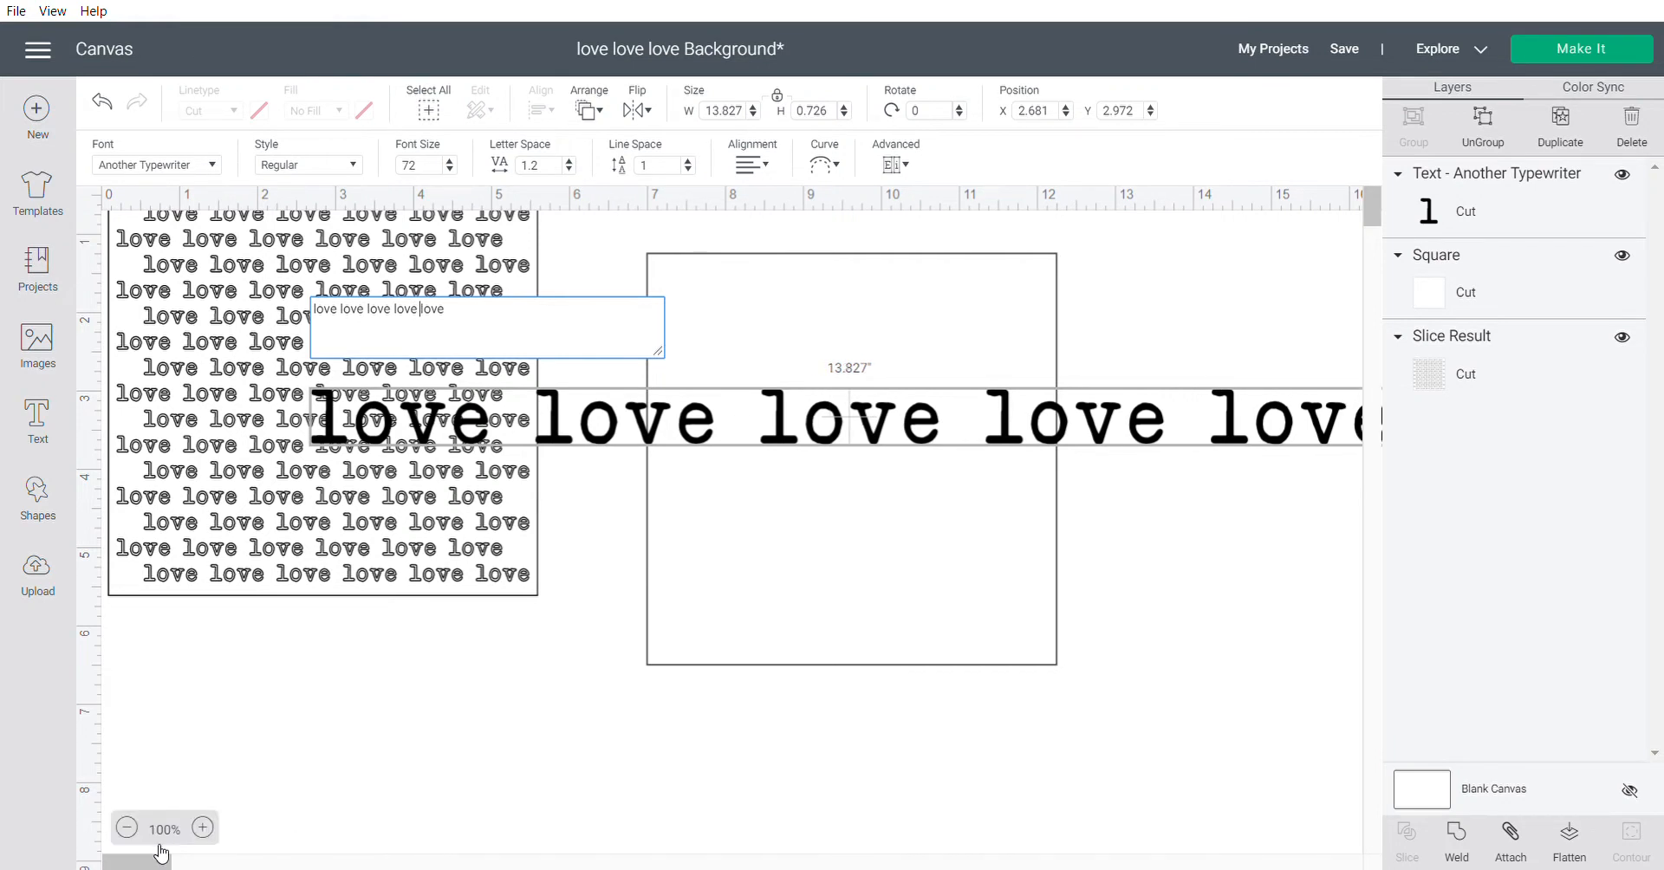
{"action": "left_click", "coordinate": [646, 420]}
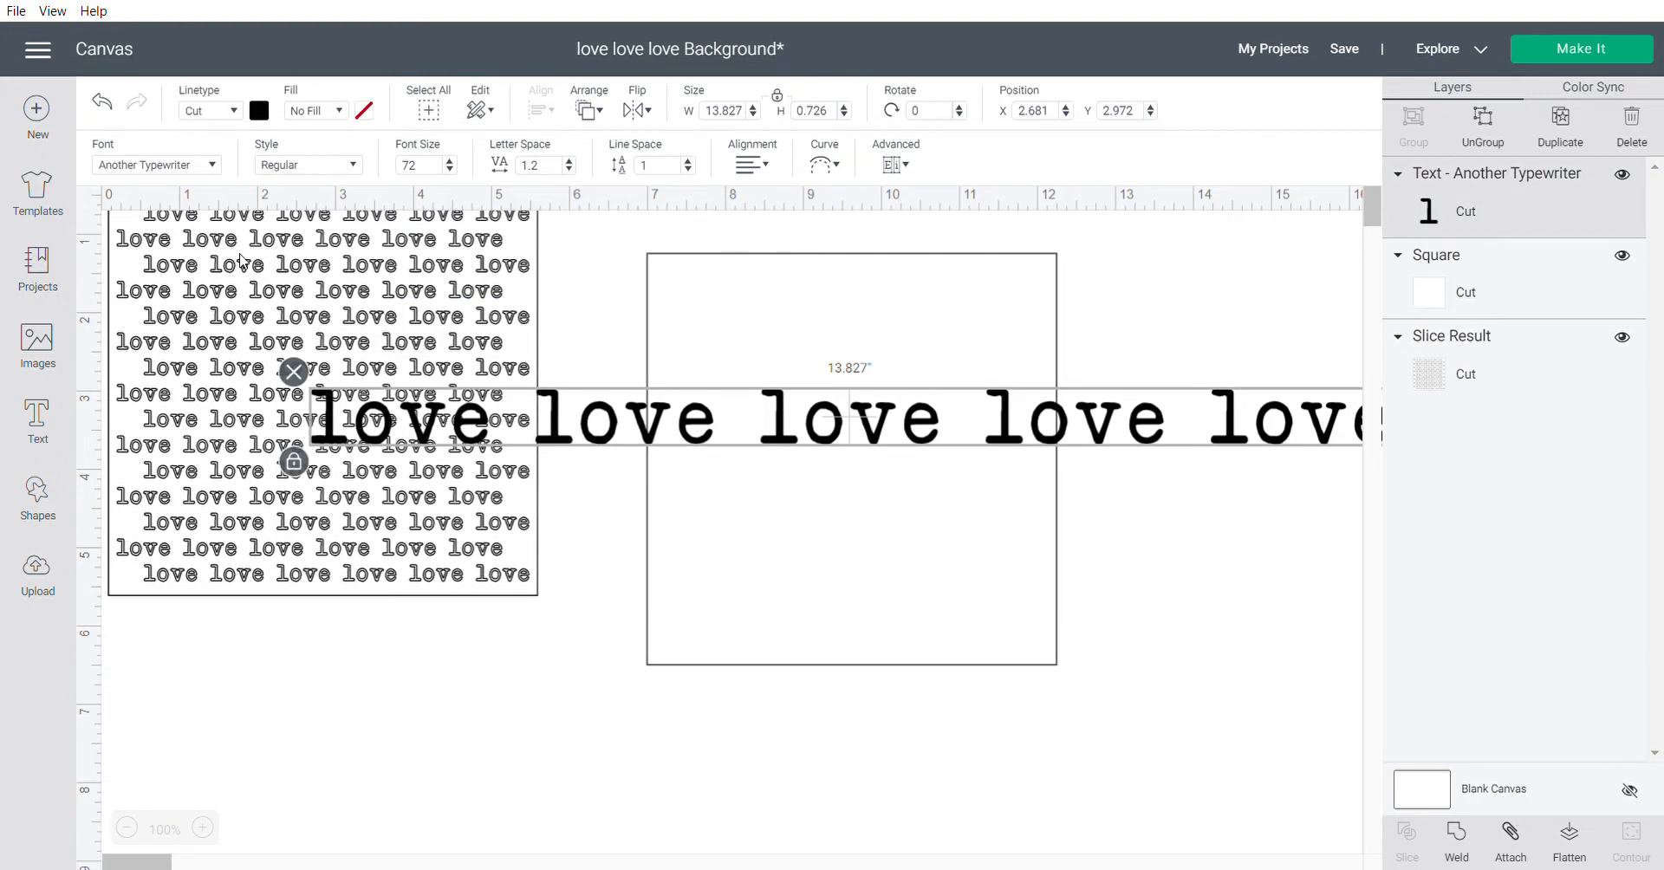
Set the text line's width to 5 inches and align it with the white square's top-left corner
{"action": "left_click", "coordinate": [248, 279]}
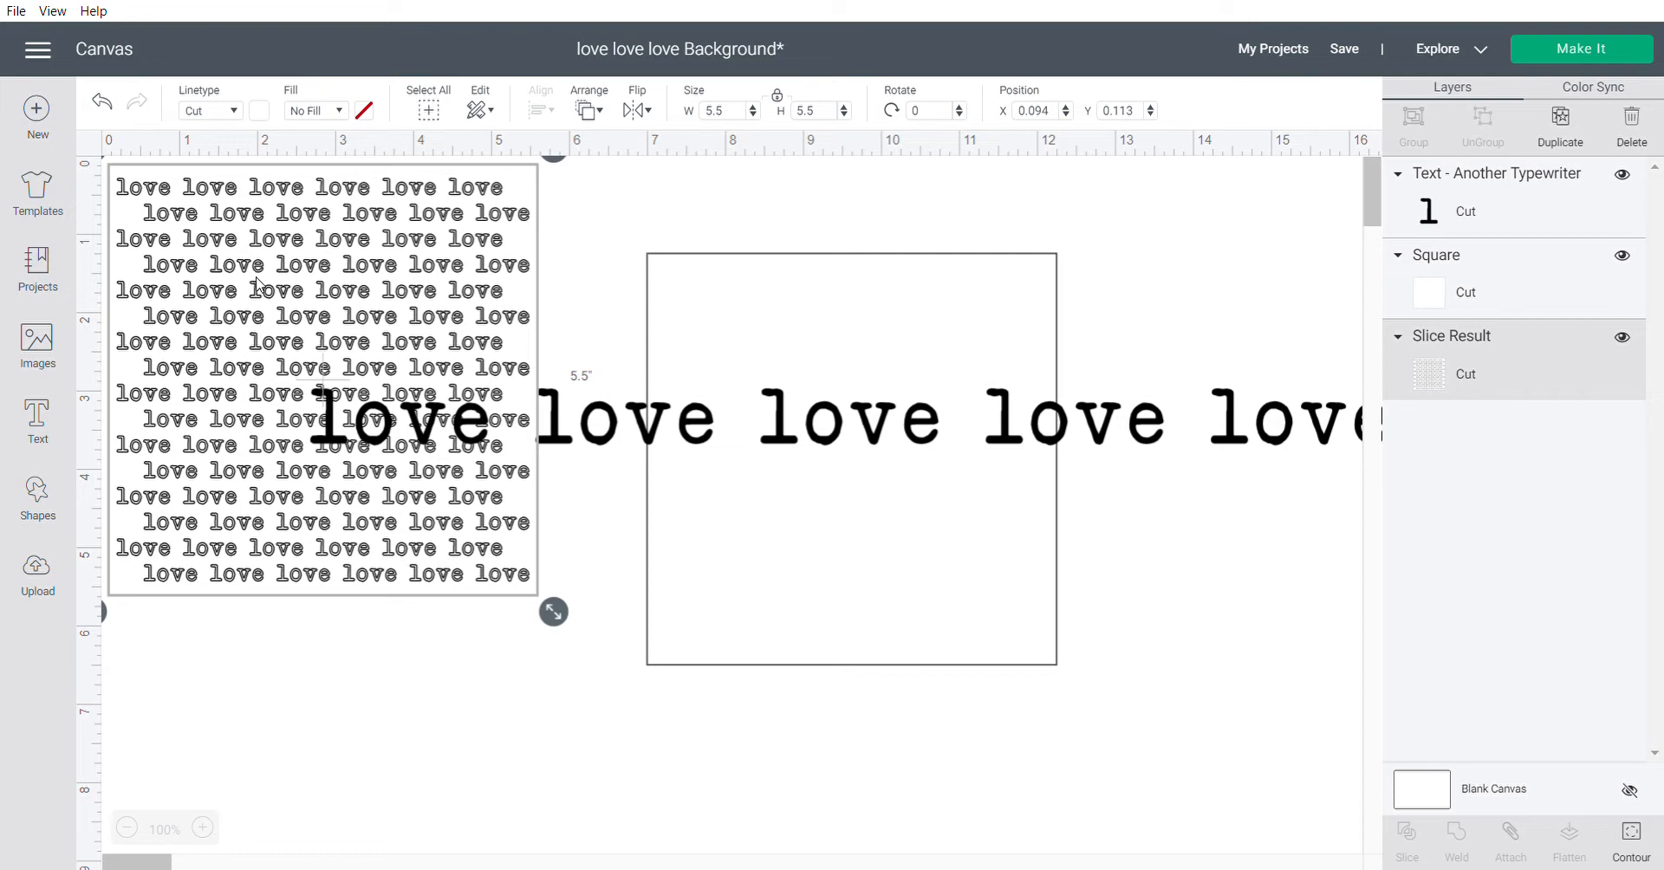
{"action": "left_click", "coordinate": [411, 444]}
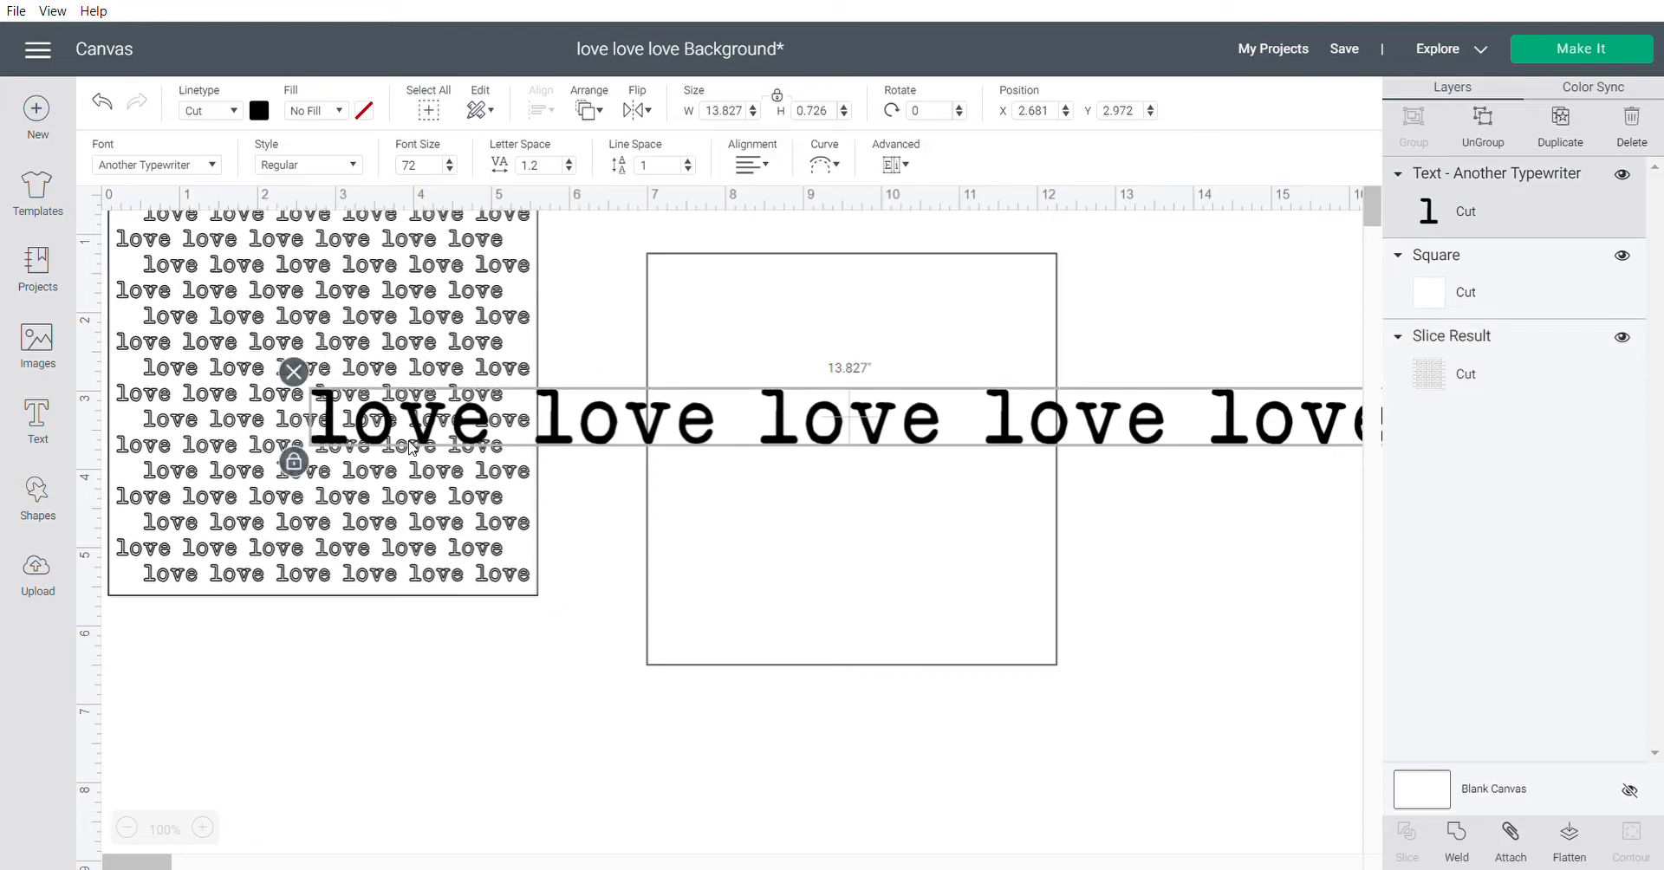
{"action": "left_click", "coordinate": [752, 115]}
{"action": "left_click_drag", "start_coordinate": [737, 115], "coordinate": [685, 118]}
{"action": "type", "text": "5."}
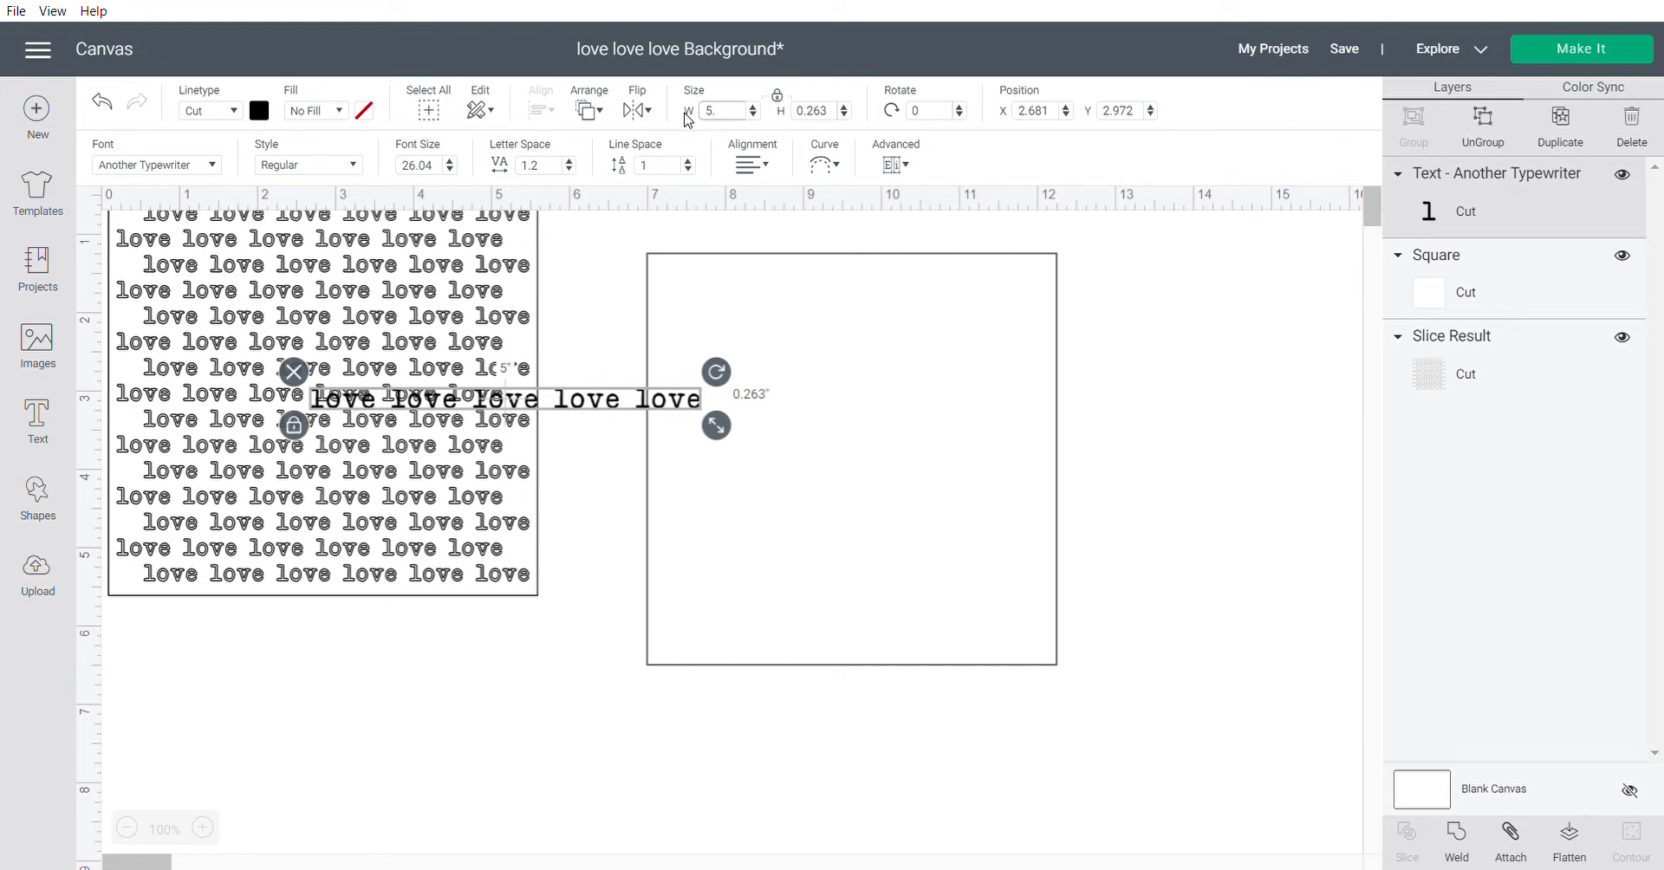
{"action": "left_click_drag", "start_coordinate": [569, 406], "coordinate": [902, 269]}
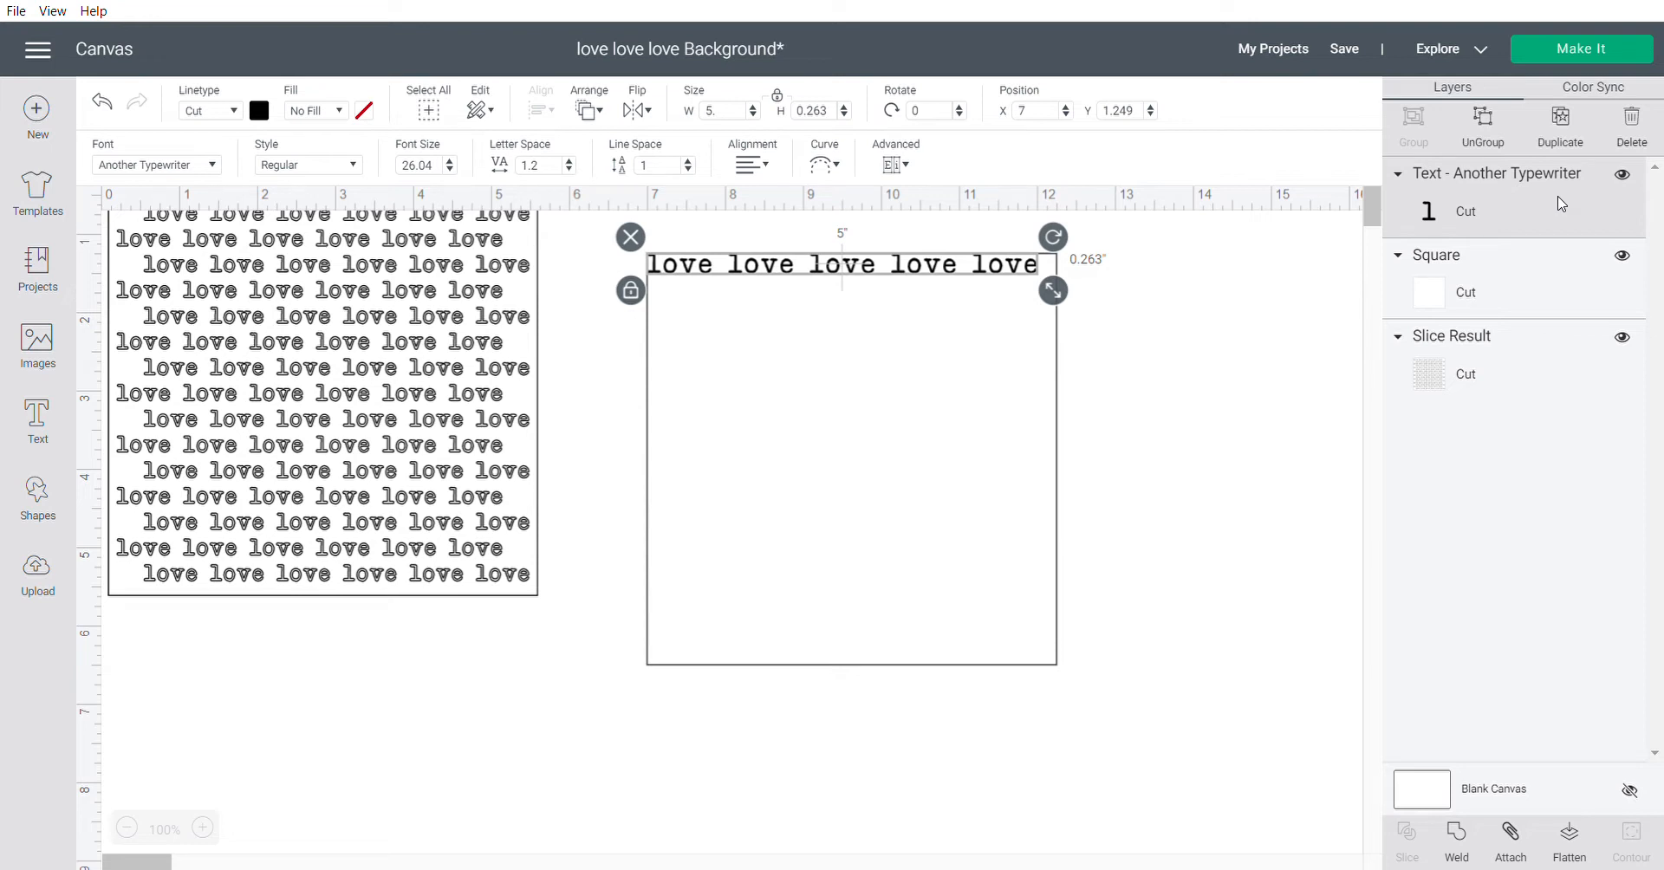
Weld the text line and duplicate it into four rows down the square, shifting every second row to the right edge
{"action": "left_click", "coordinate": [1469, 854]}
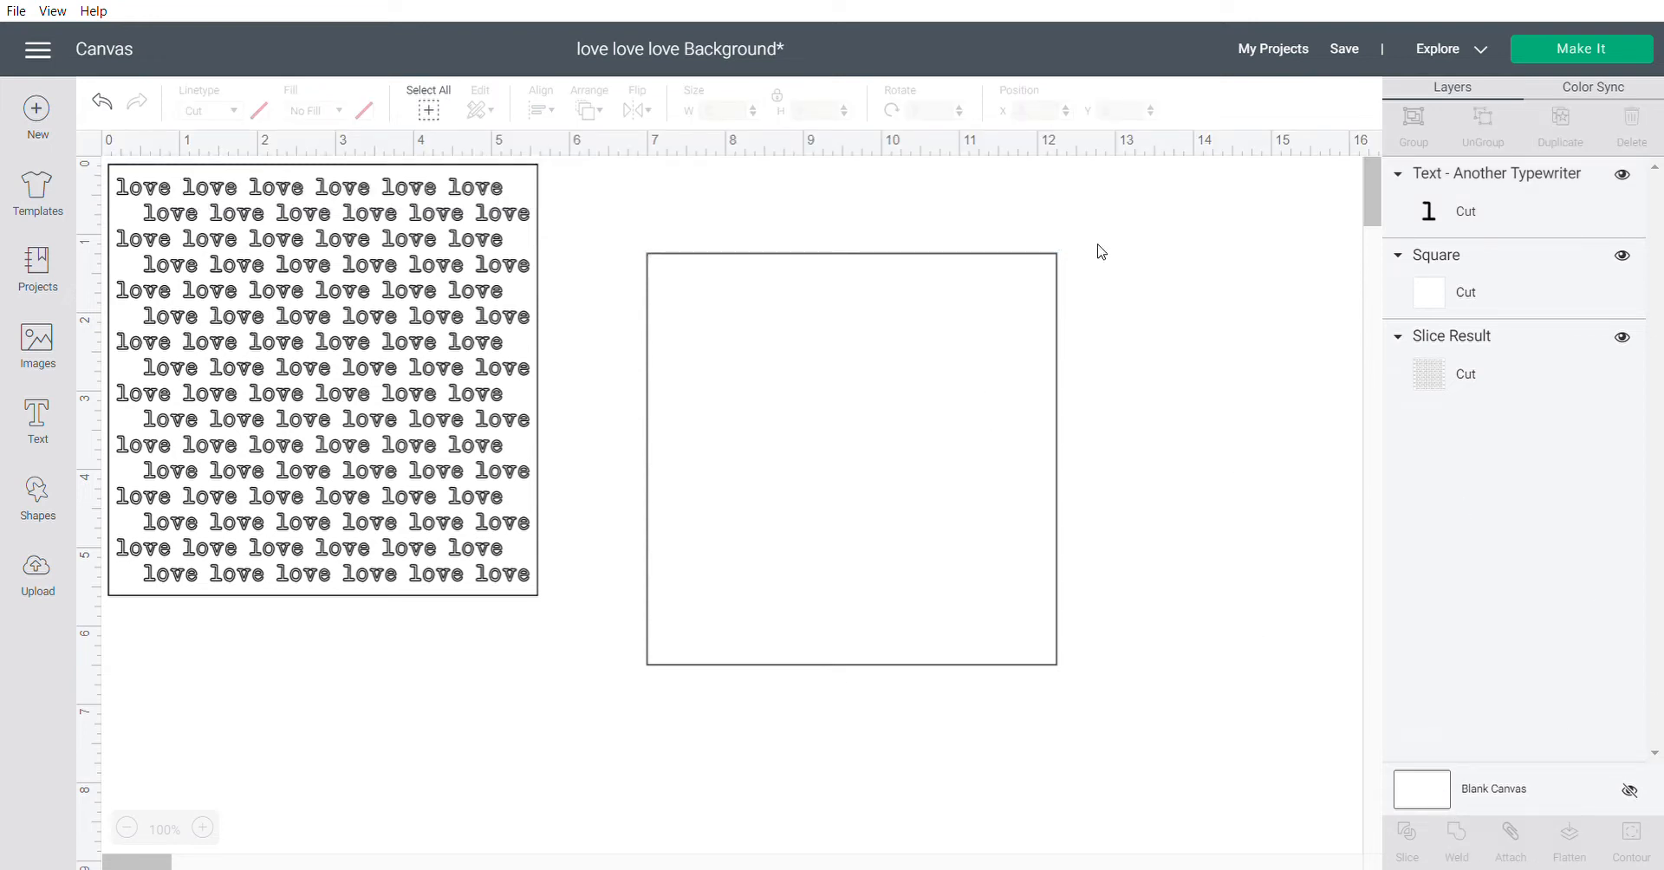
{"action": "left_click", "coordinate": [1464, 194]}
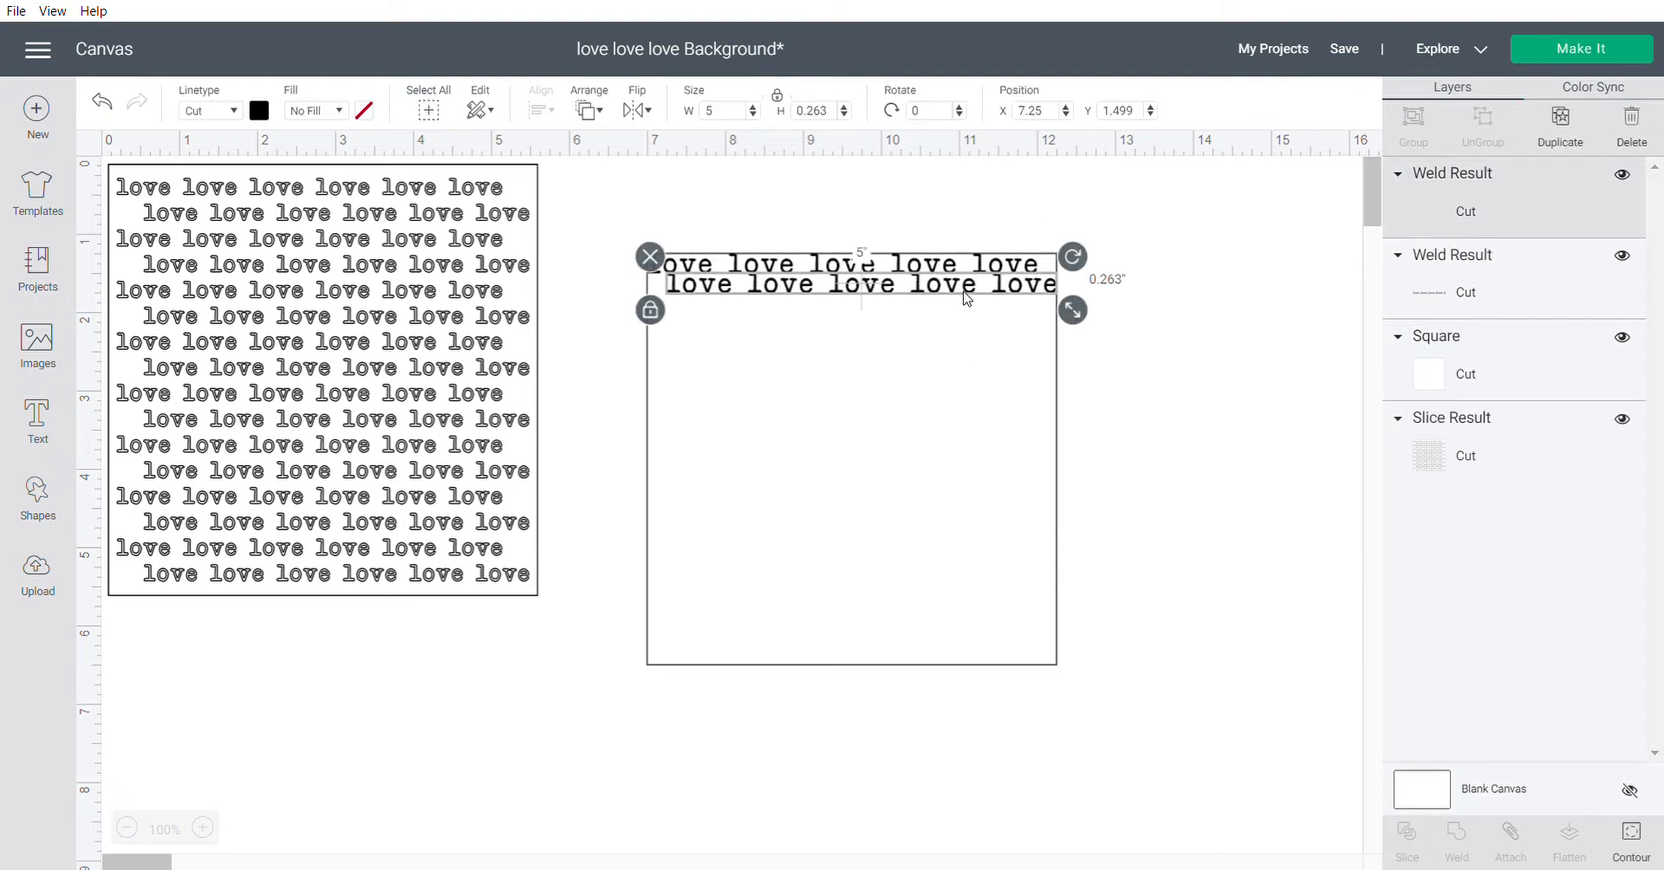
{"action": "left_click_drag", "start_coordinate": [962, 312], "coordinate": [977, 370]}
{"action": "left_click", "coordinate": [1560, 122]}
{"action": "left_click", "coordinate": [1559, 122]}
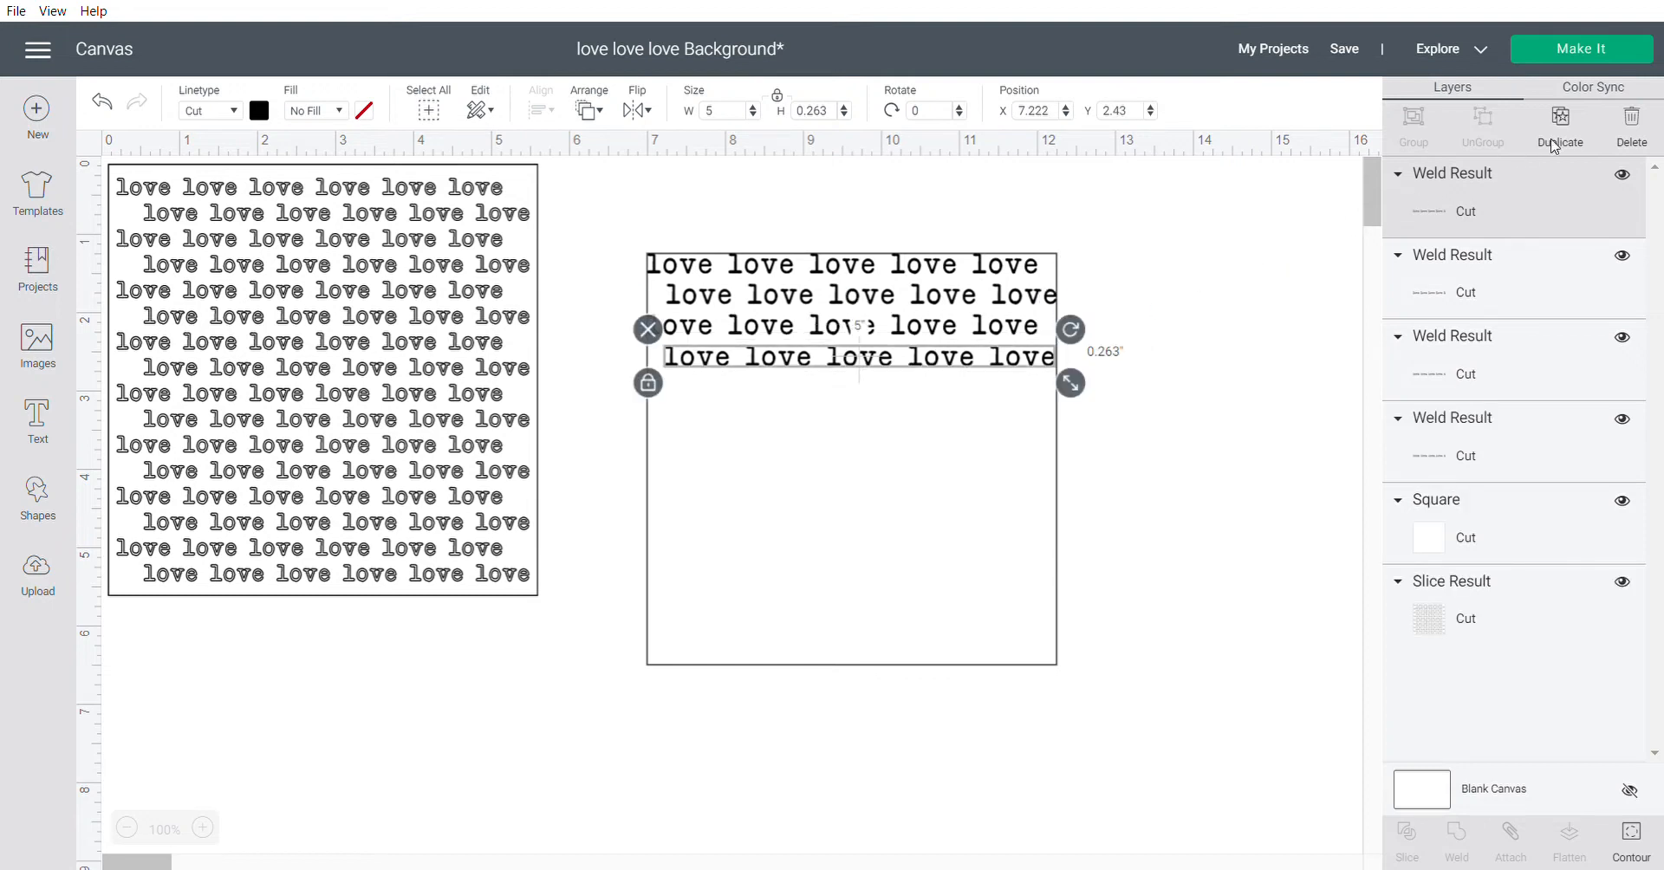
Duplicate the love line to add the fifth, sixth and seventh rows, continuing the alternating left and right offset
{"action": "left_click", "coordinate": [1578, 137]}
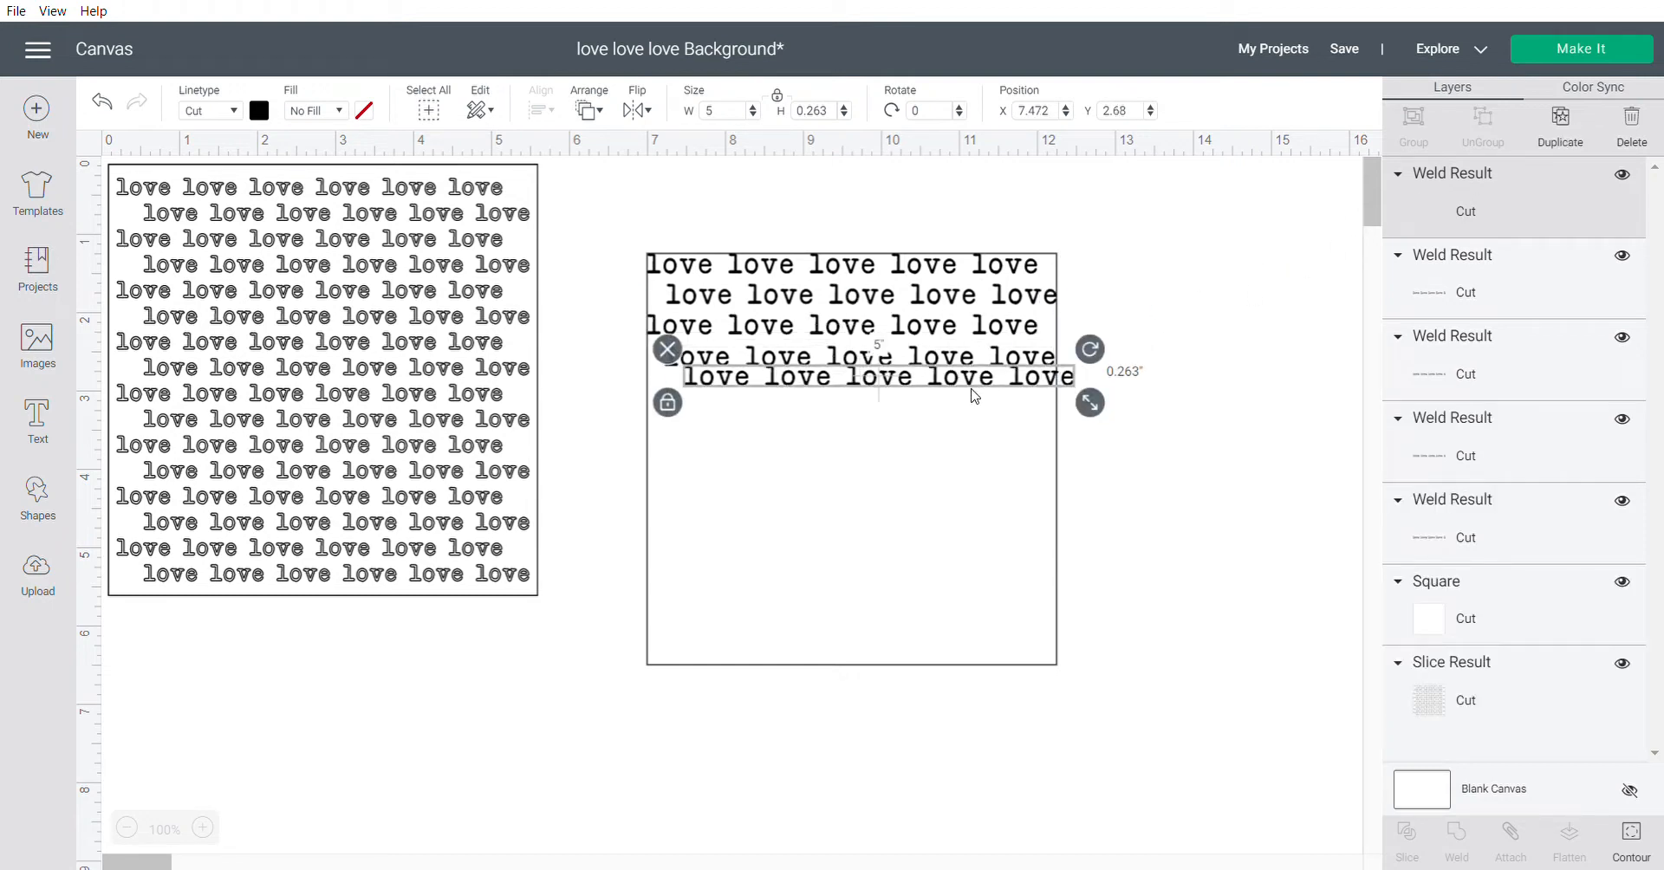
{"action": "mouse_move", "coordinate": [969, 390]}
{"action": "left_mouse_down"}
{"action": "mouse_move", "coordinate": [929, 409]}
{"action": "mouse_move", "coordinate": [975, 420]}
{"action": "left_mouse_up"}
{"action": "left_click", "coordinate": [1560, 131]}
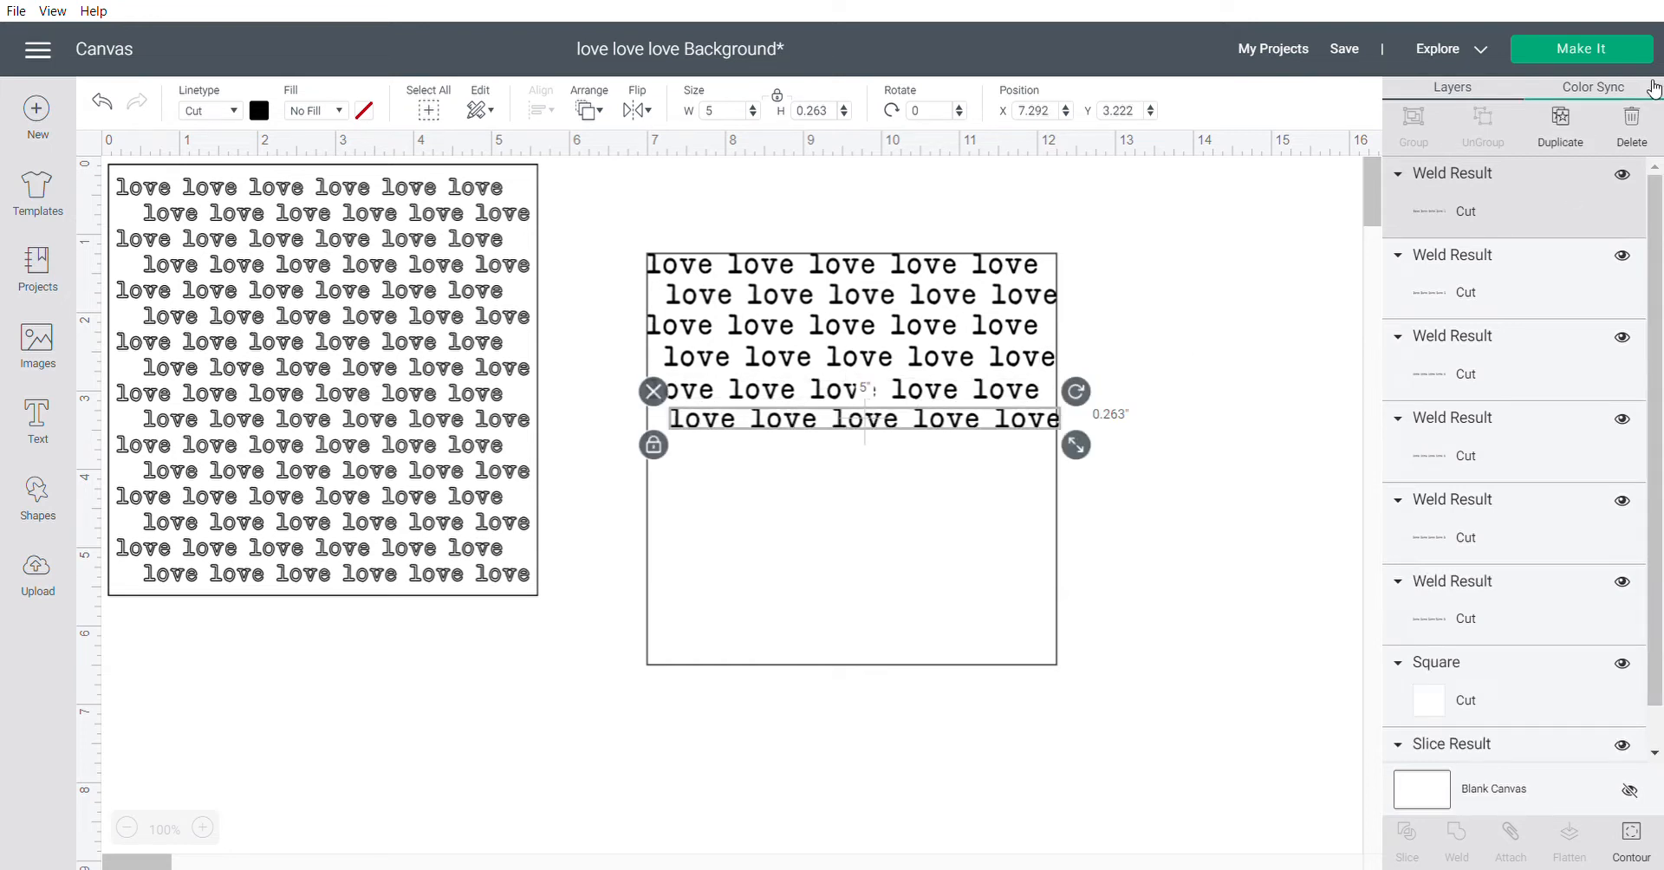
{"action": "left_click", "coordinate": [1538, 146]}
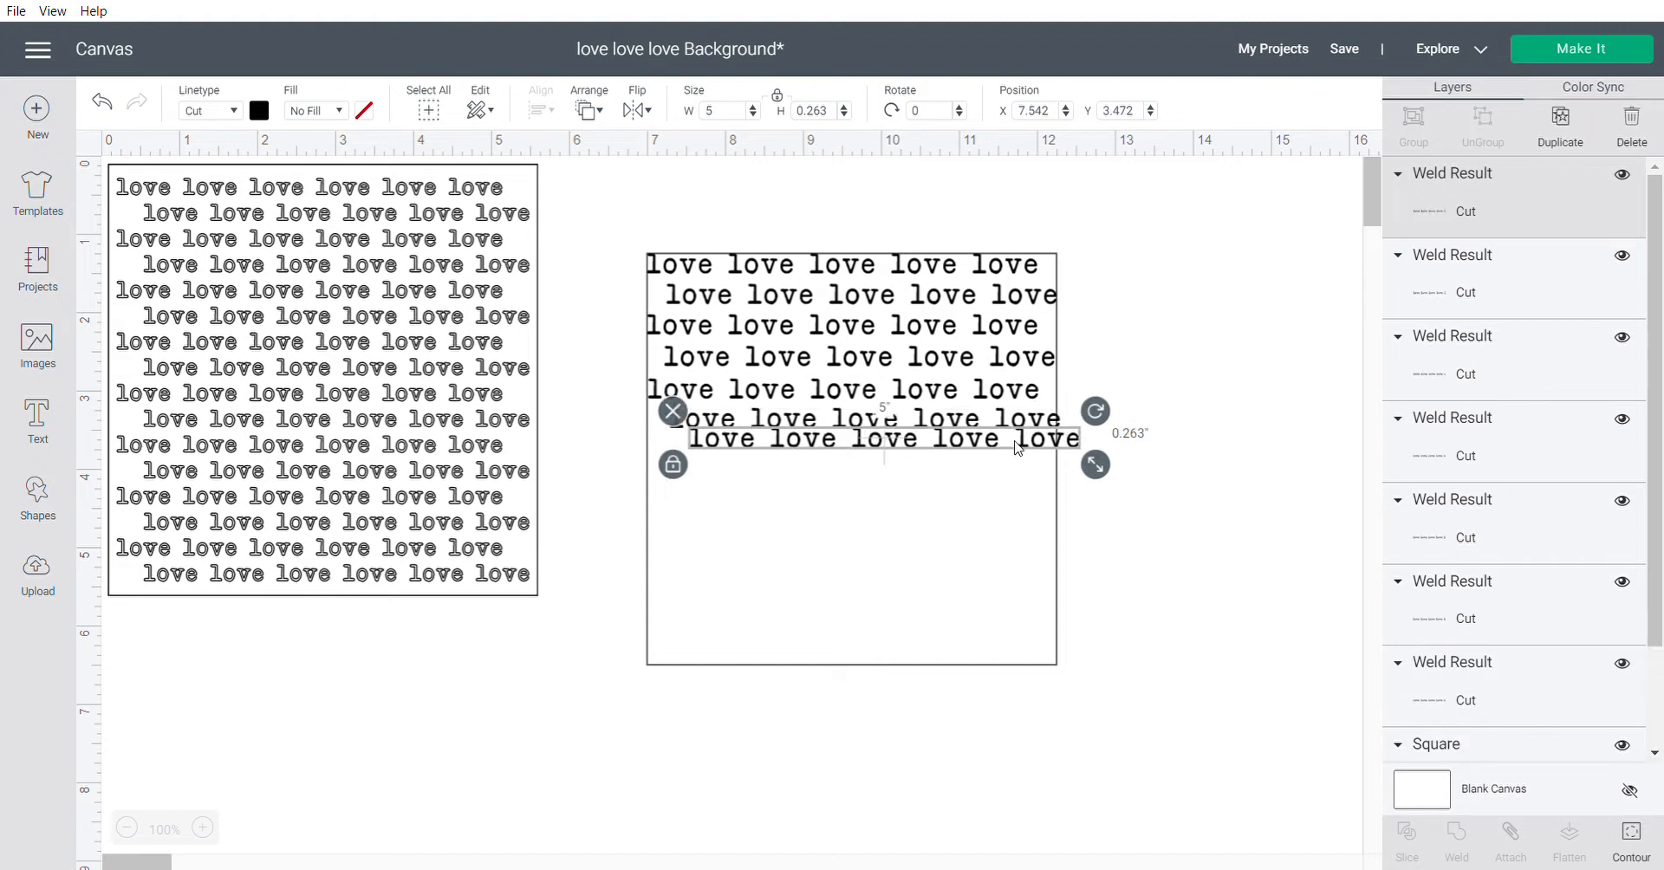
{"action": "left_click_drag", "start_coordinate": [1023, 447], "coordinate": [976, 468]}
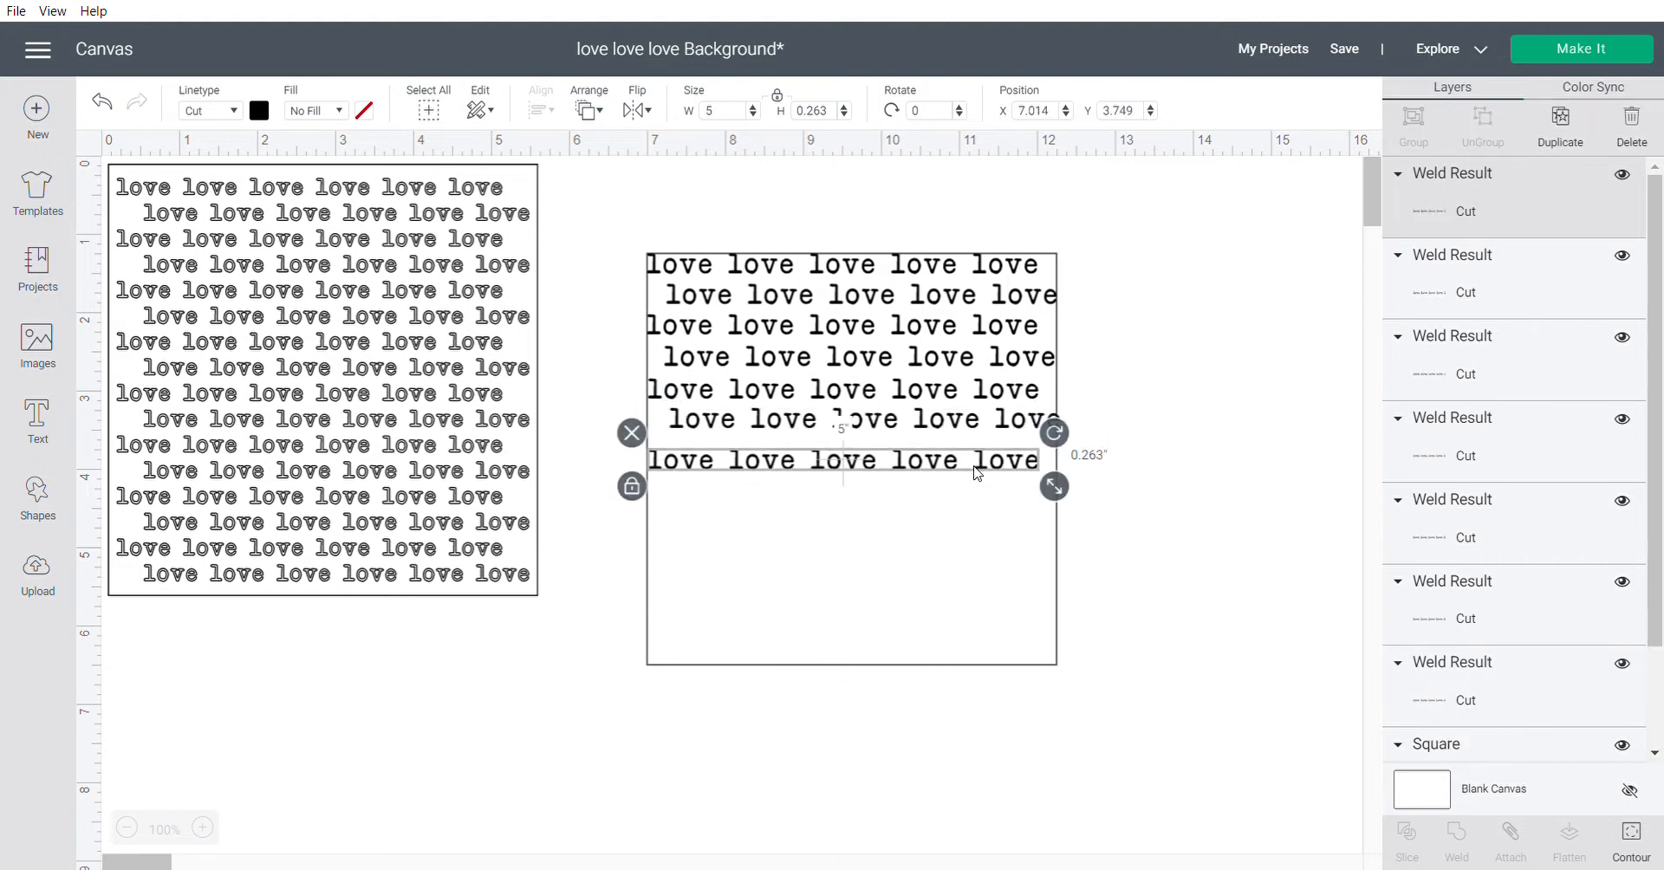
Nudge the sixth row inside the square's right edge and move the seventh row up to even out the spacing
{"action": "left_click", "coordinate": [1001, 429]}
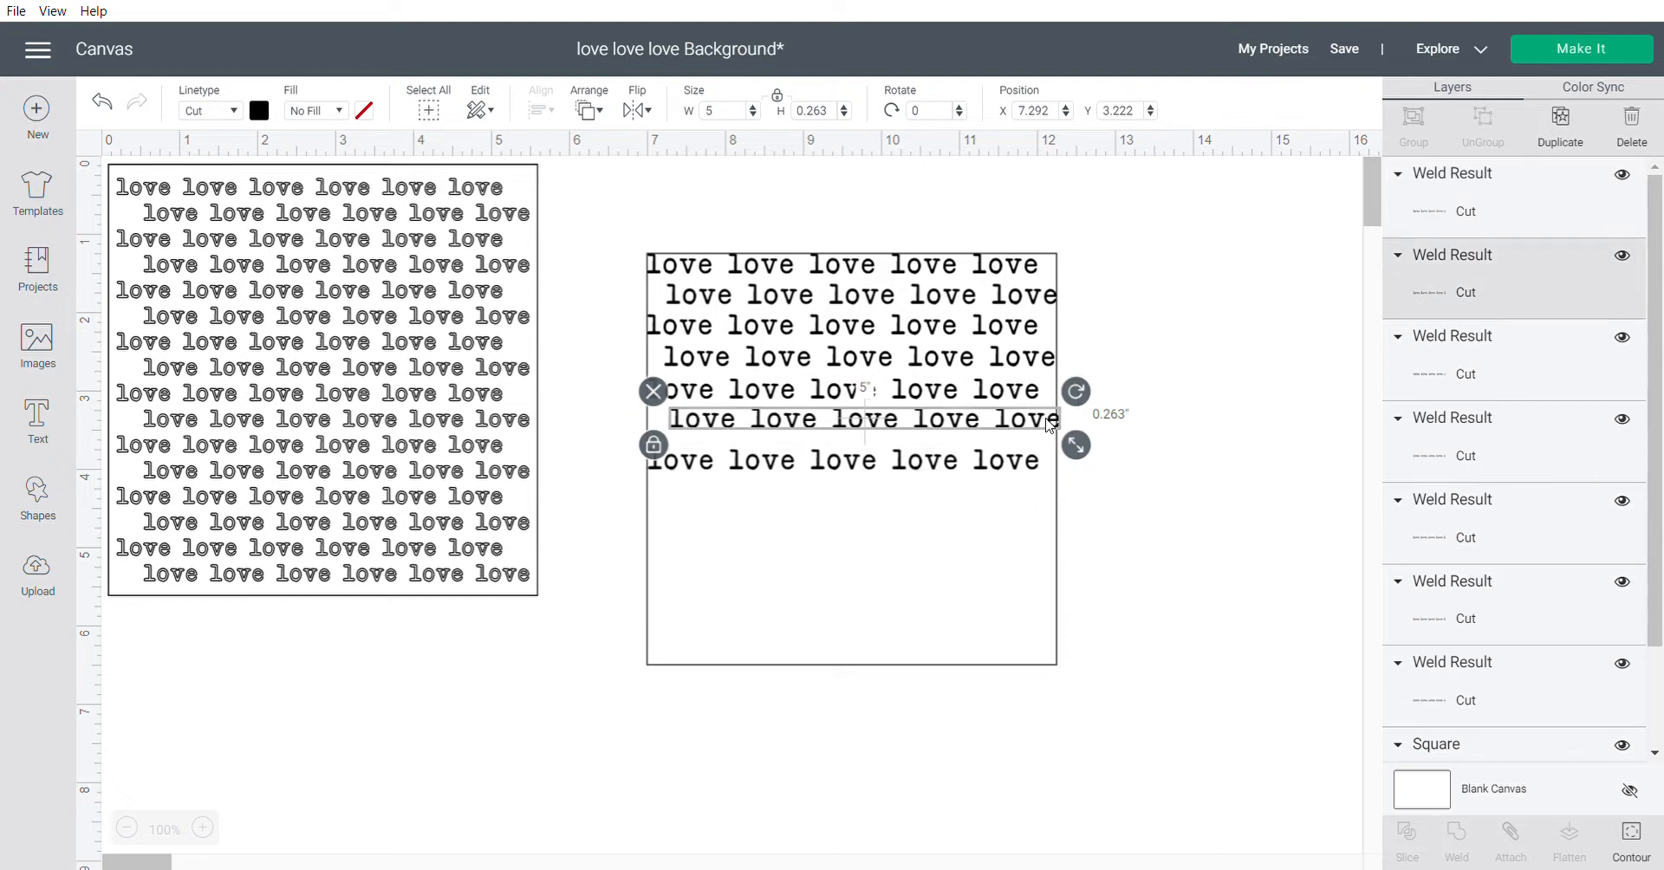
{"action": "left_click_drag", "start_coordinate": [1046, 419], "coordinate": [1044, 425]}
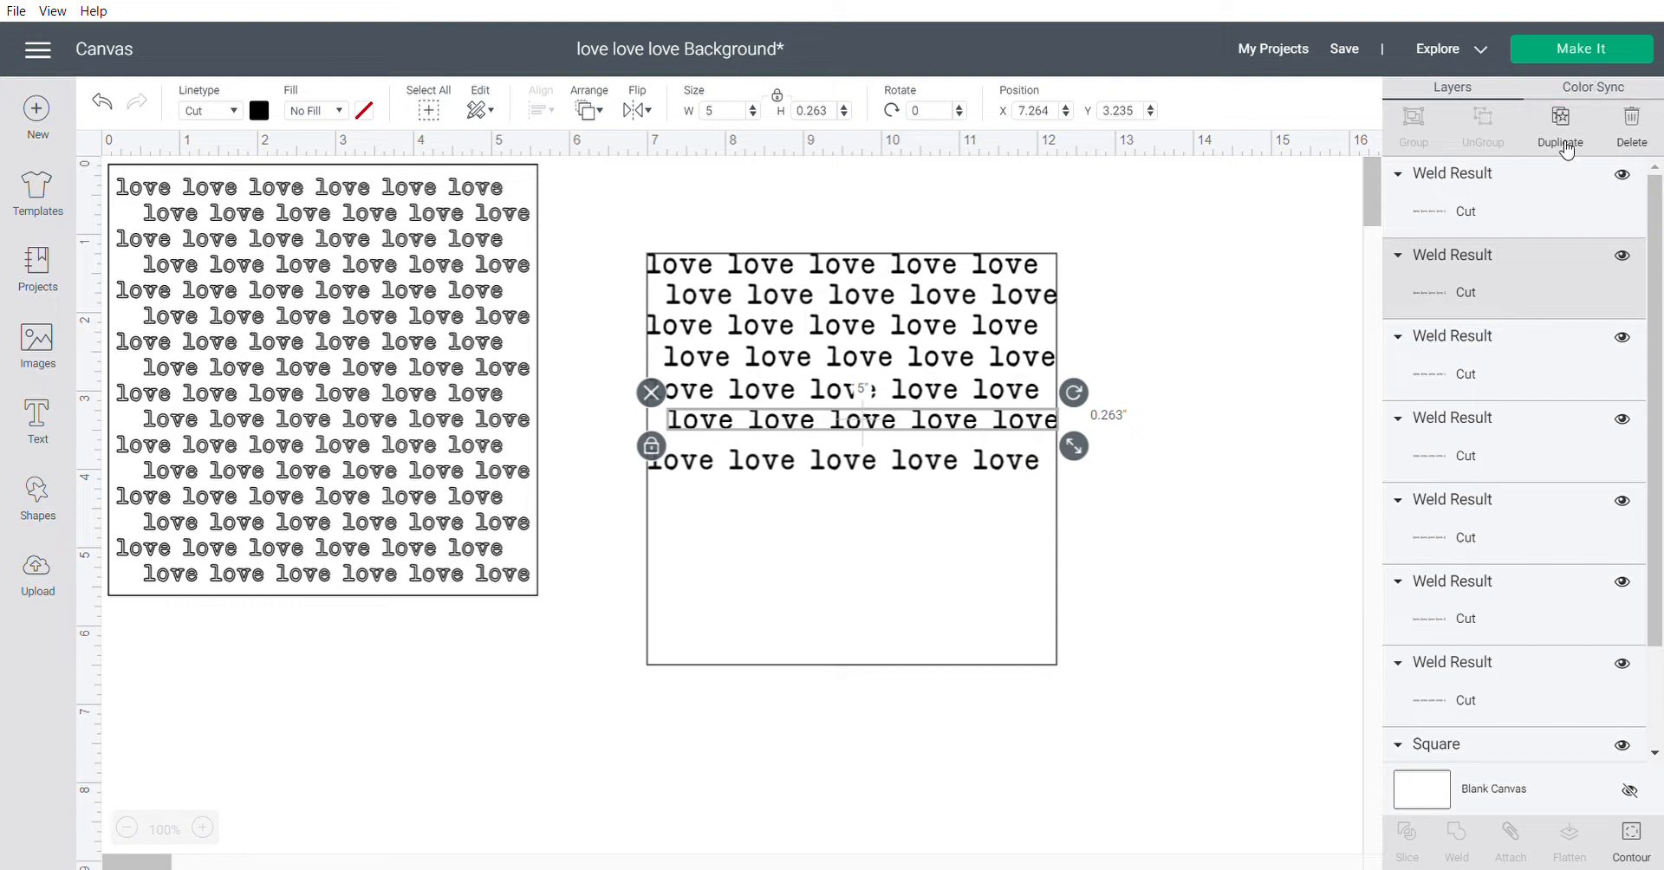
{"action": "left_click", "coordinate": [1005, 463]}
{"action": "left_click_drag", "start_coordinate": [1005, 464], "coordinate": [1022, 446]}
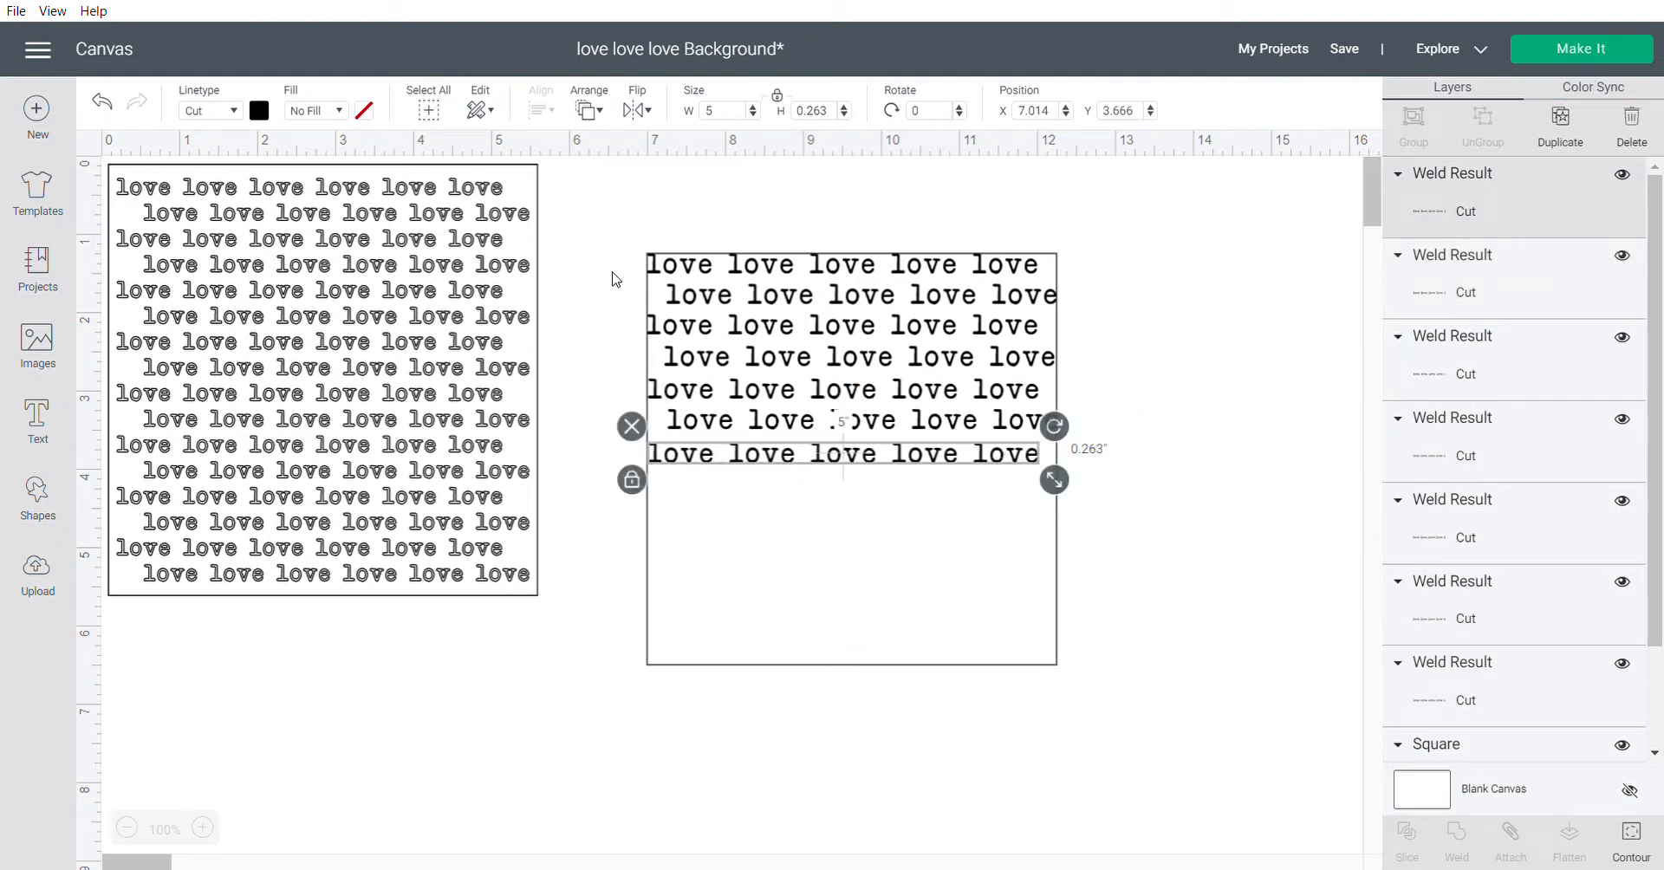
{"action": "mouse_move", "coordinate": [697, 456]}
{"action": "left_mouse_down"}
{"action": "mouse_move", "coordinate": [713, 458]}
{"action": "mouse_move", "coordinate": [696, 456]}
{"action": "left_mouse_up"}
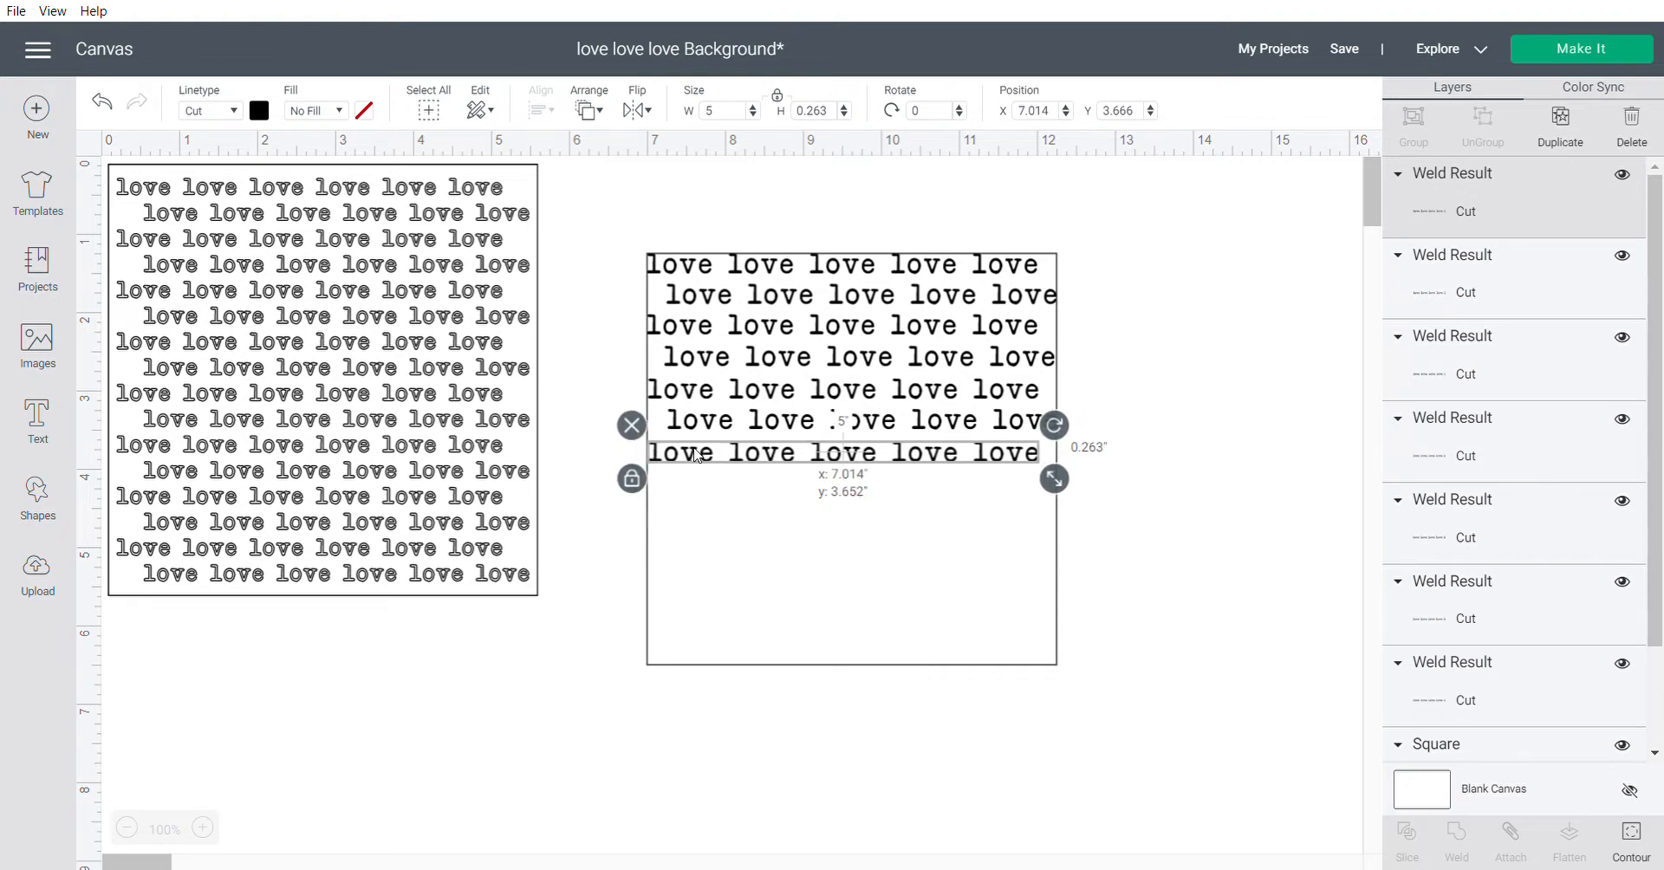
Duplicate the love line to add the eighth through eleventh rows, alternating between the square's right and left edges
{"action": "left_click", "coordinate": [1565, 148]}
{"action": "left_click_drag", "start_coordinate": [995, 474], "coordinate": [961, 546]}
{"action": "left_click", "coordinate": [1556, 137]}
{"action": "left_click", "coordinate": [1557, 137]}
{"action": "left_click", "coordinate": [1560, 130]}
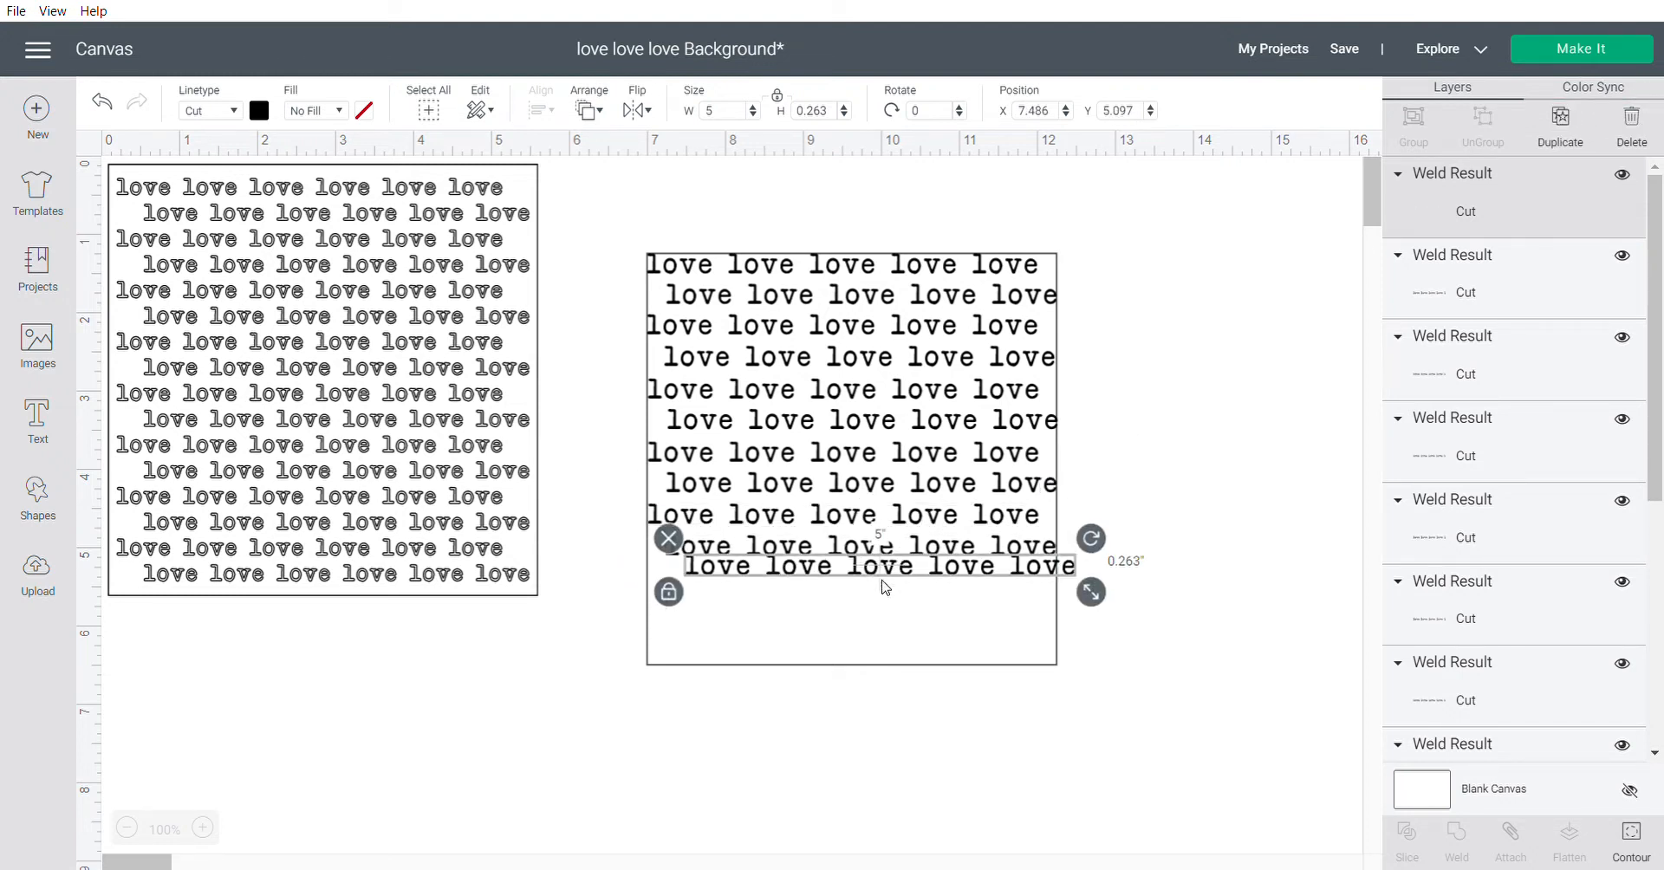
{"action": "left_click_drag", "start_coordinate": [873, 575], "coordinate": [829, 583]}
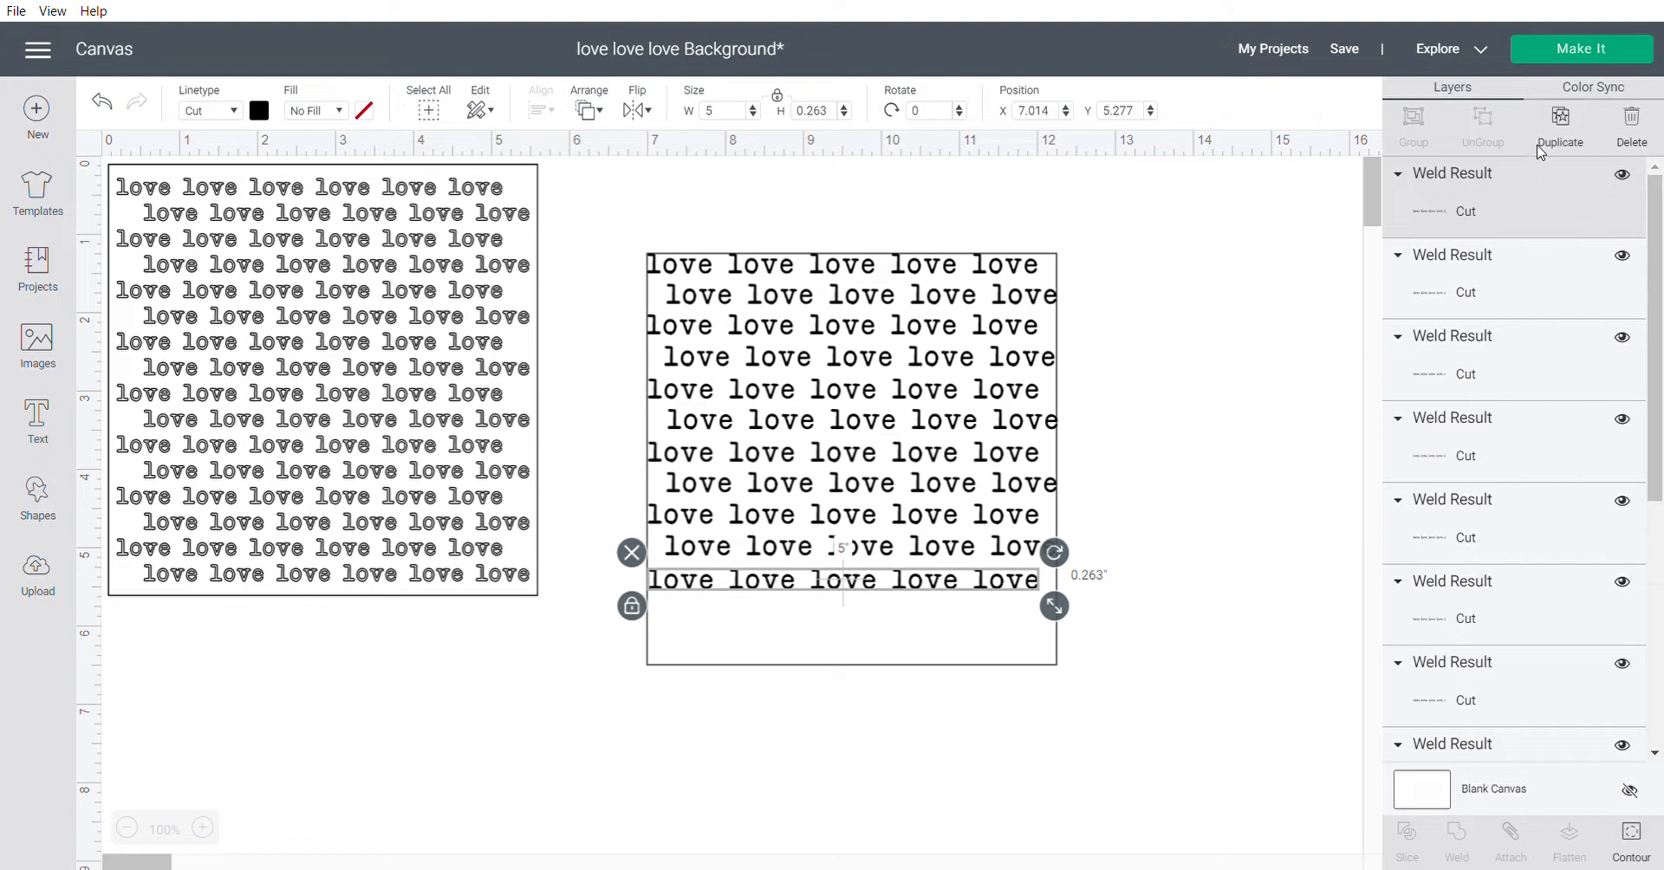
Duplicate the love line for the twelfth row at the square's right edge and the thirteenth row at its left edge
{"action": "left_click", "coordinate": [1559, 121]}
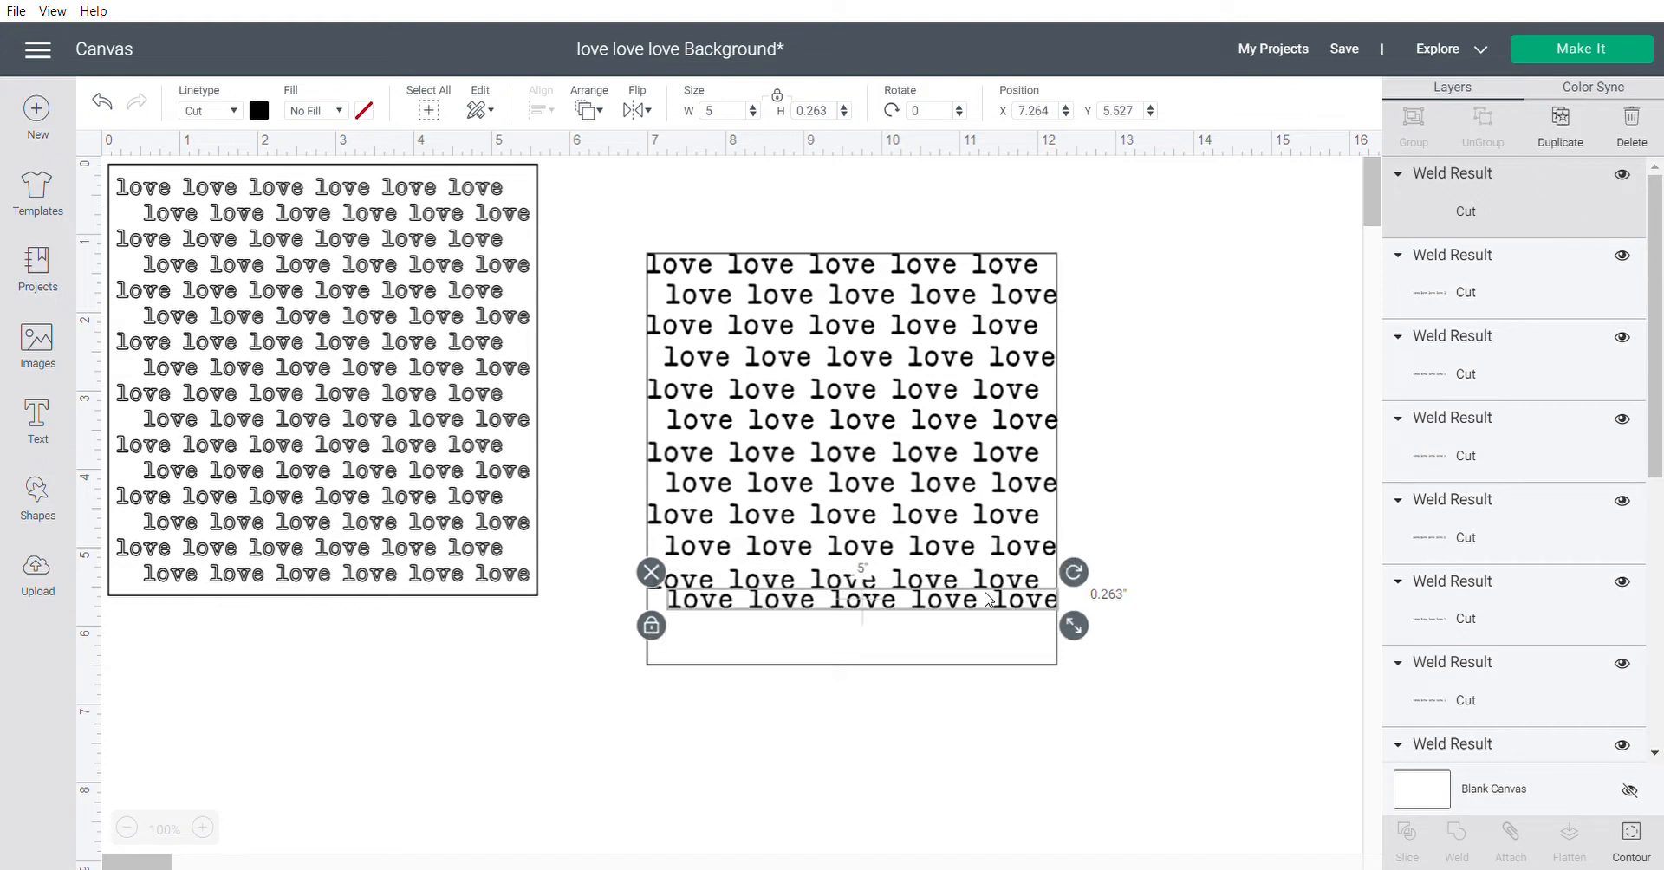
{"action": "left_click_drag", "start_coordinate": [979, 613], "coordinate": [976, 621]}
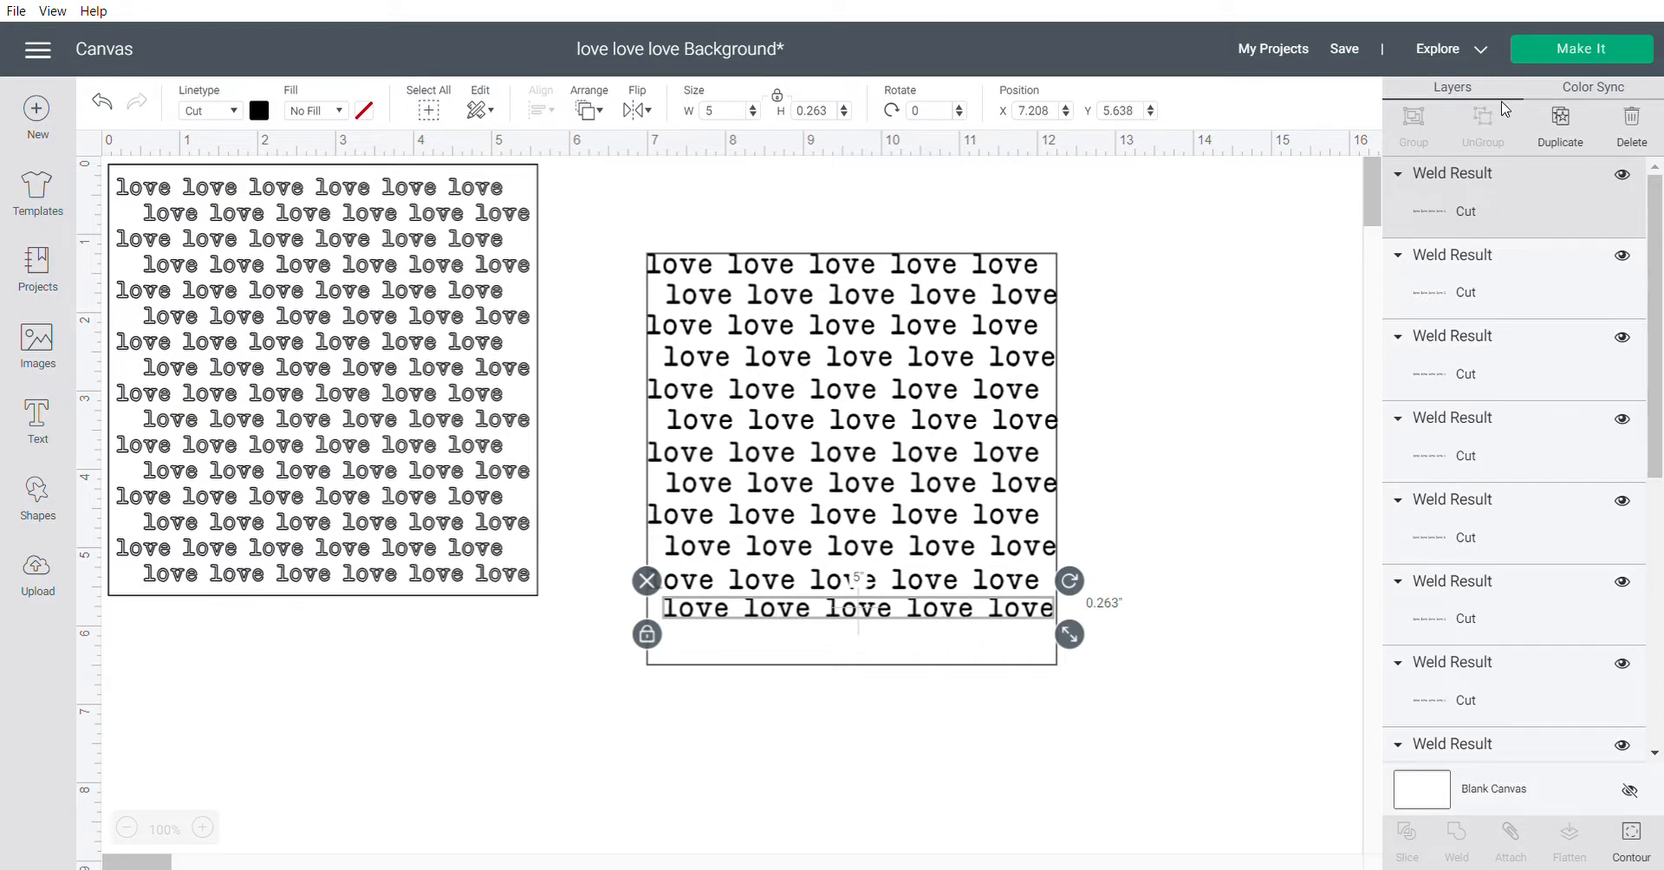
{"action": "left_click", "coordinate": [1559, 128]}
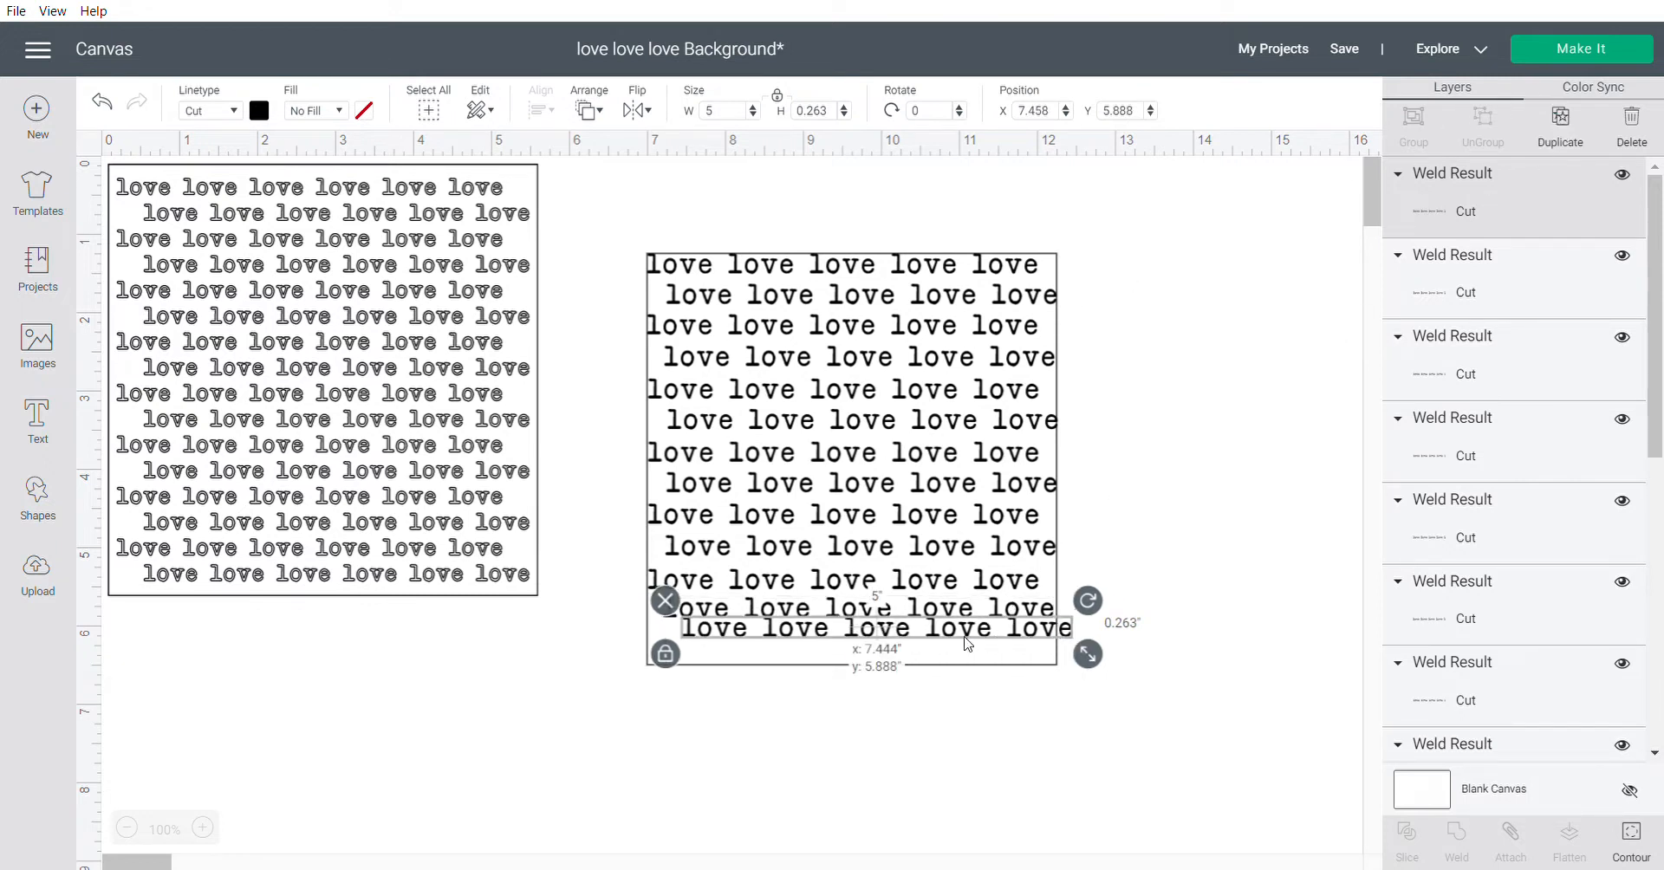
{"action": "left_click_drag", "start_coordinate": [968, 643], "coordinate": [930, 650]}
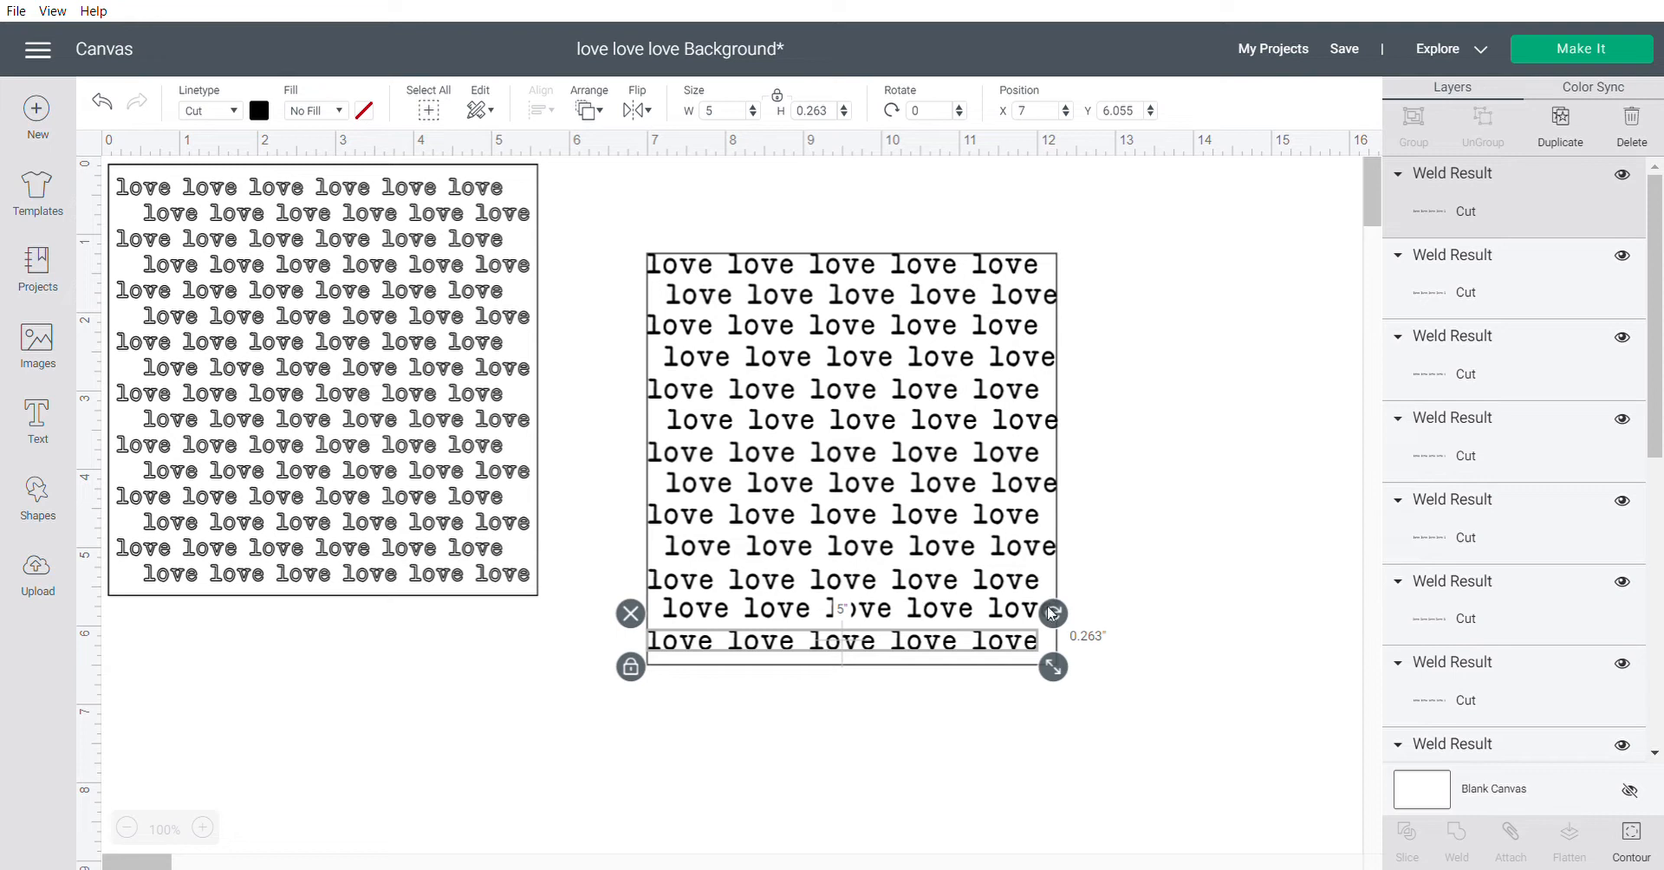
{"action": "left_click", "coordinate": [929, 689]}
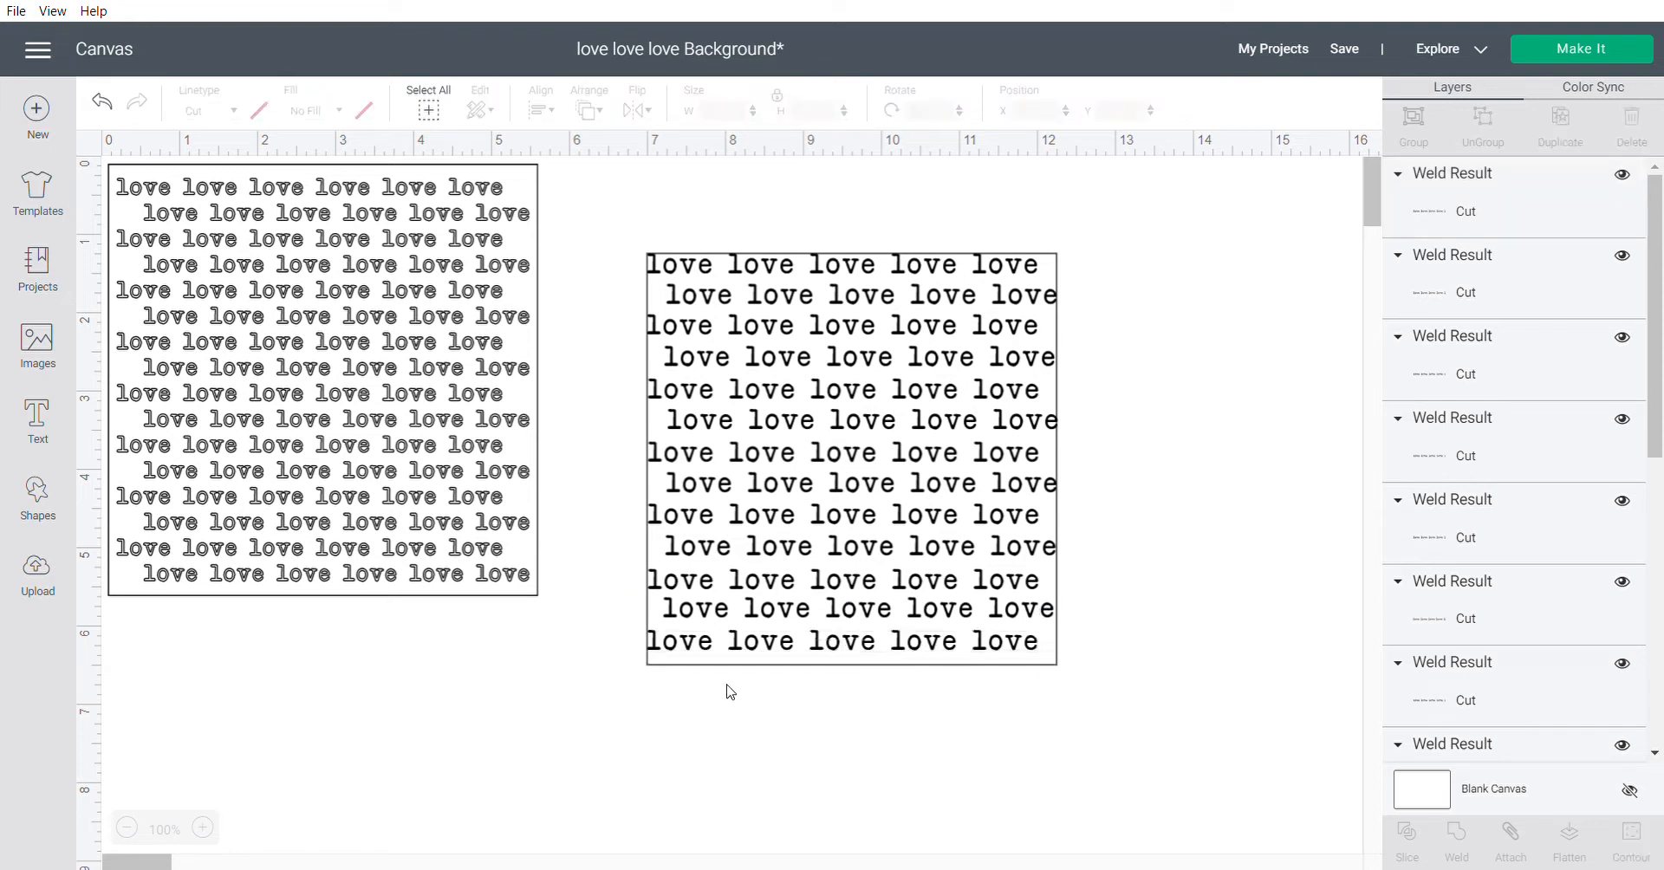
Hide the square and distribute all thirteen love rows vertically
{"action": "left_click", "coordinate": [812, 664]}
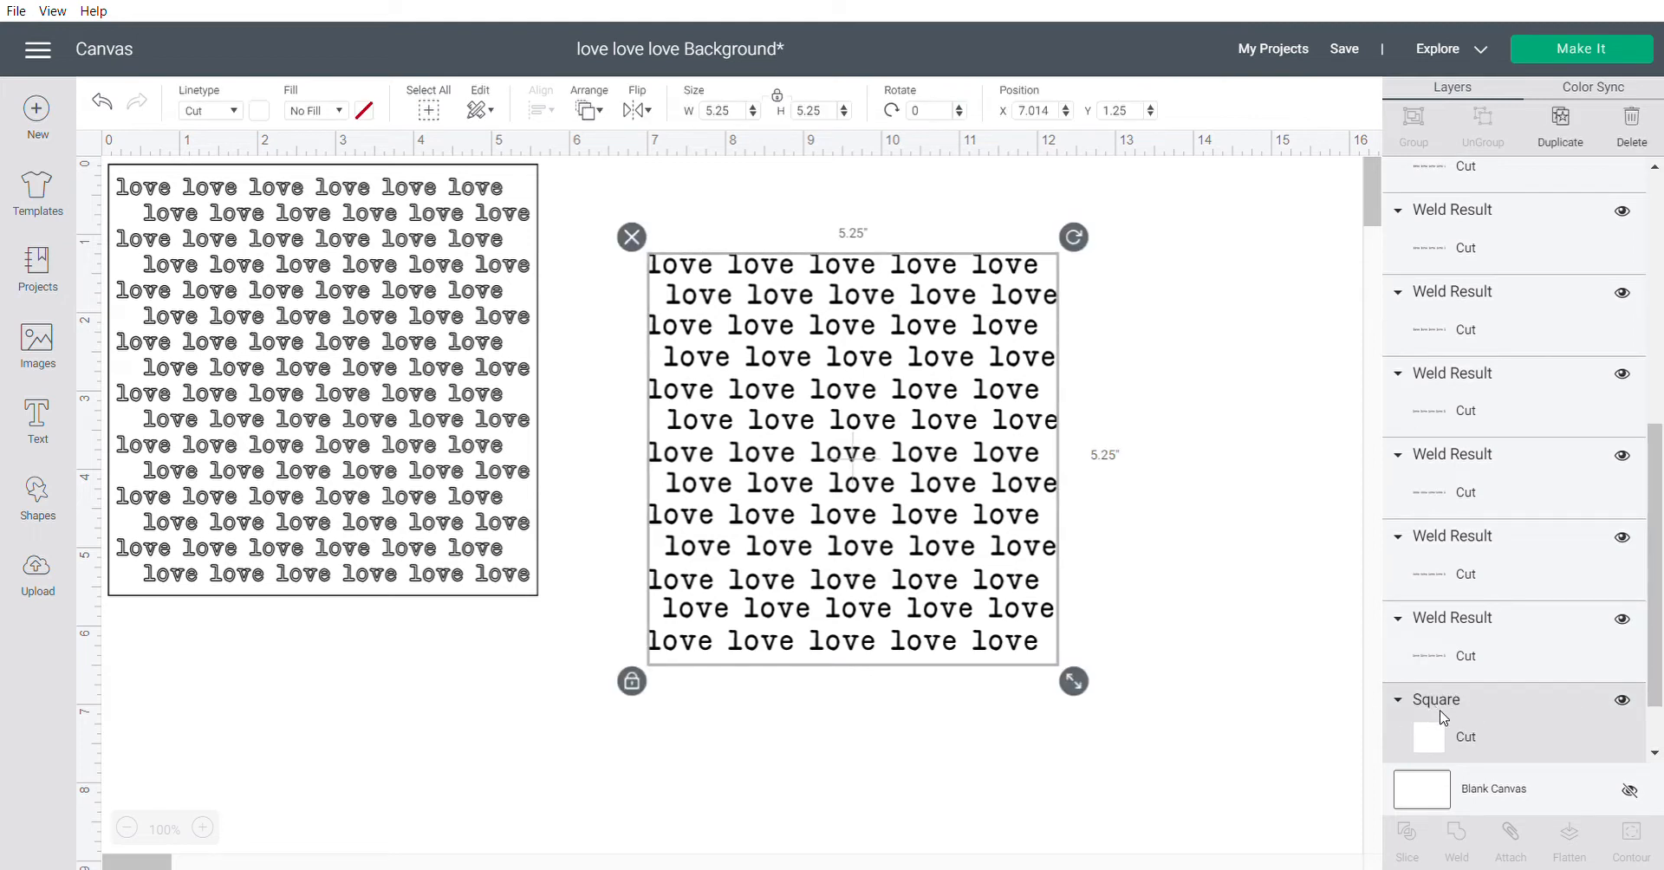
{"action": "left_click", "coordinate": [1621, 701]}
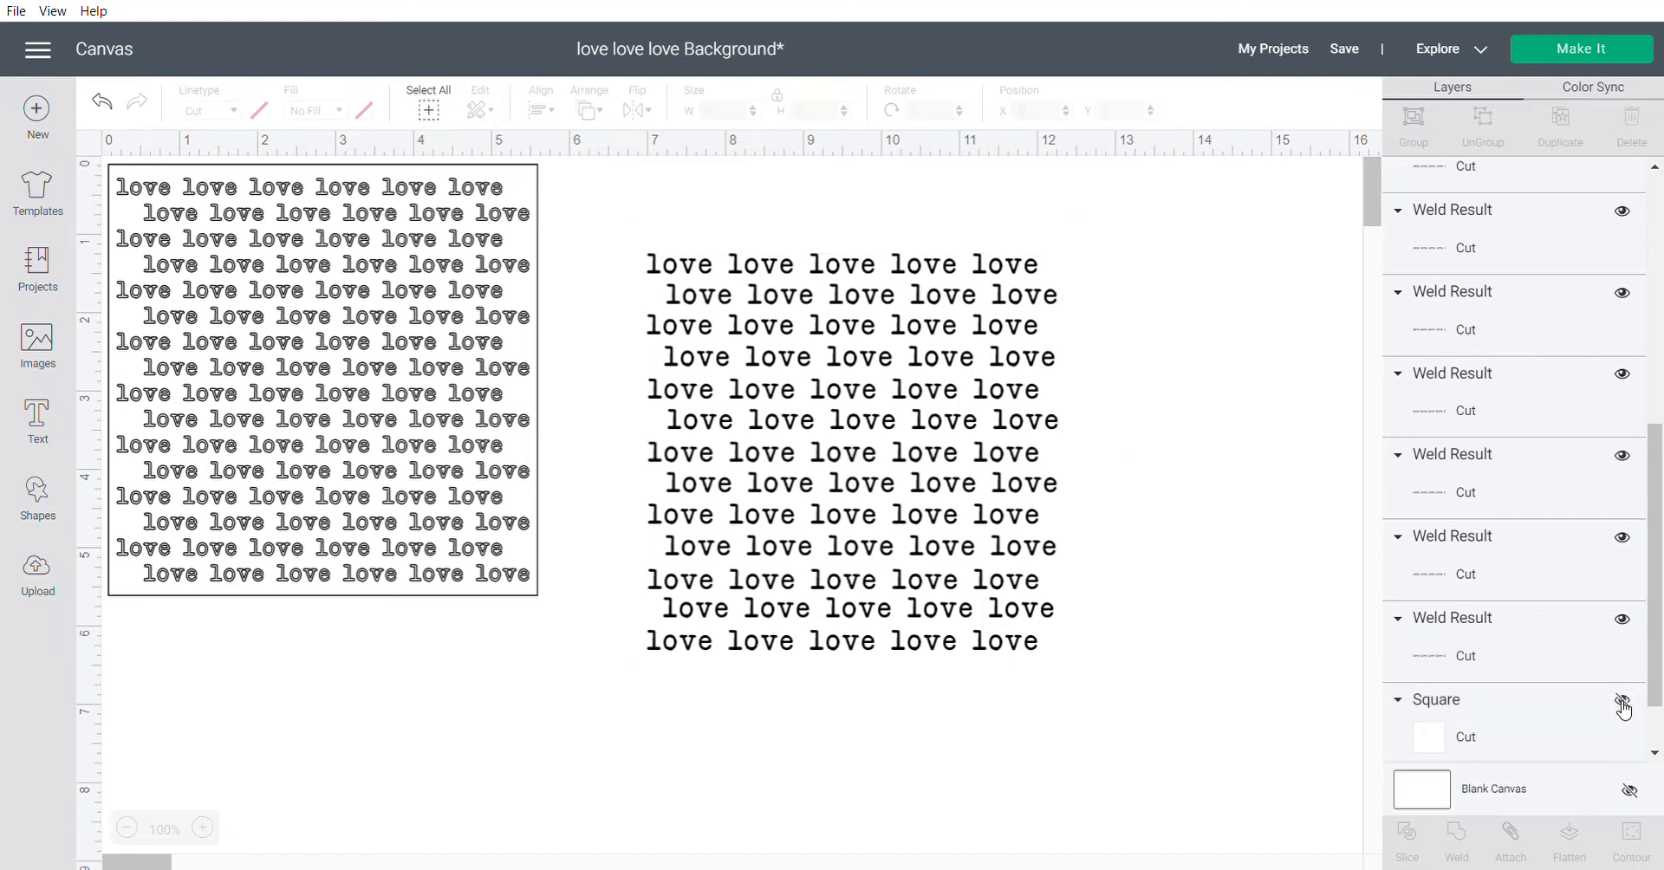
{"action": "left_click_drag", "start_coordinate": [1051, 678], "coordinate": [638, 231]}
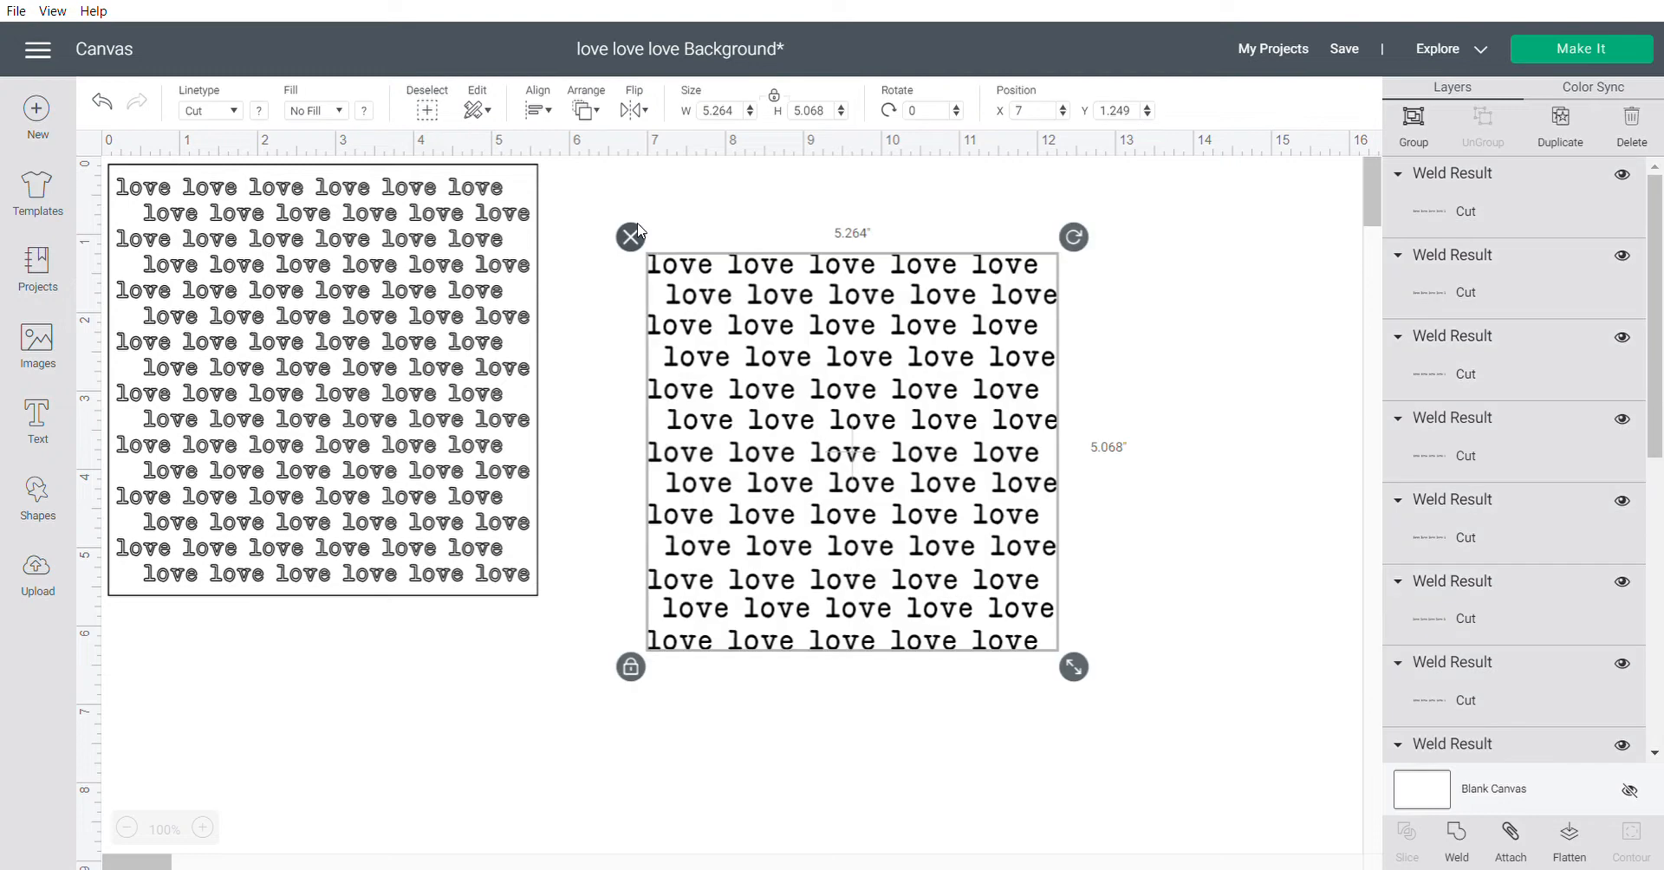
{"action": "left_click", "coordinate": [535, 107]}
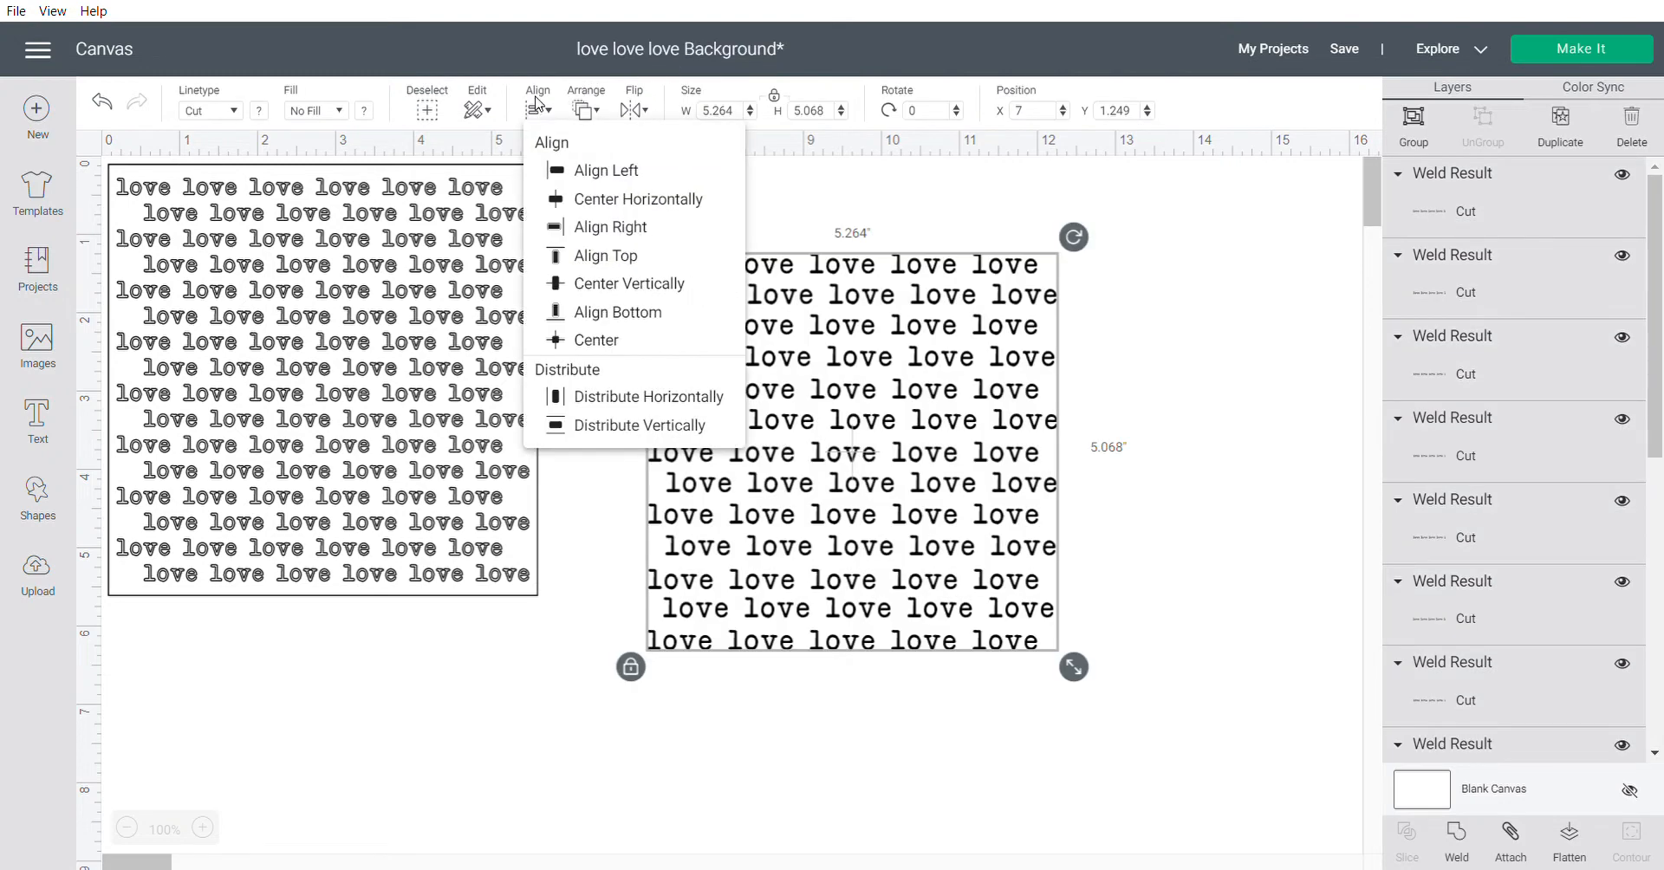
{"action": "left_click", "coordinate": [624, 425]}
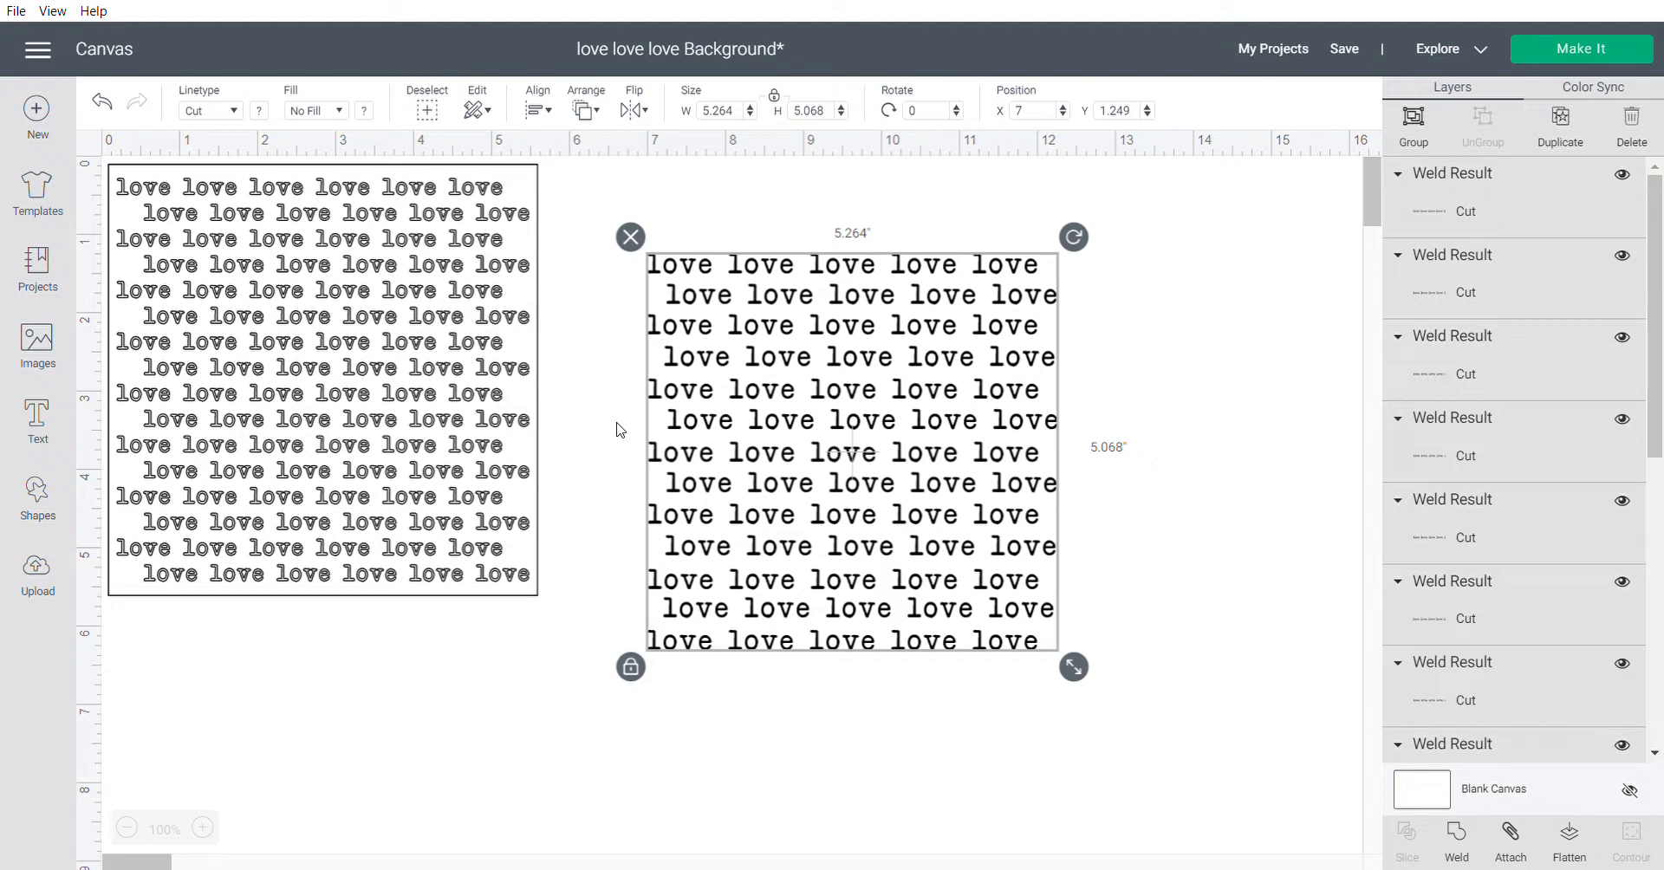
{"action": "left_click", "coordinate": [752, 699]}
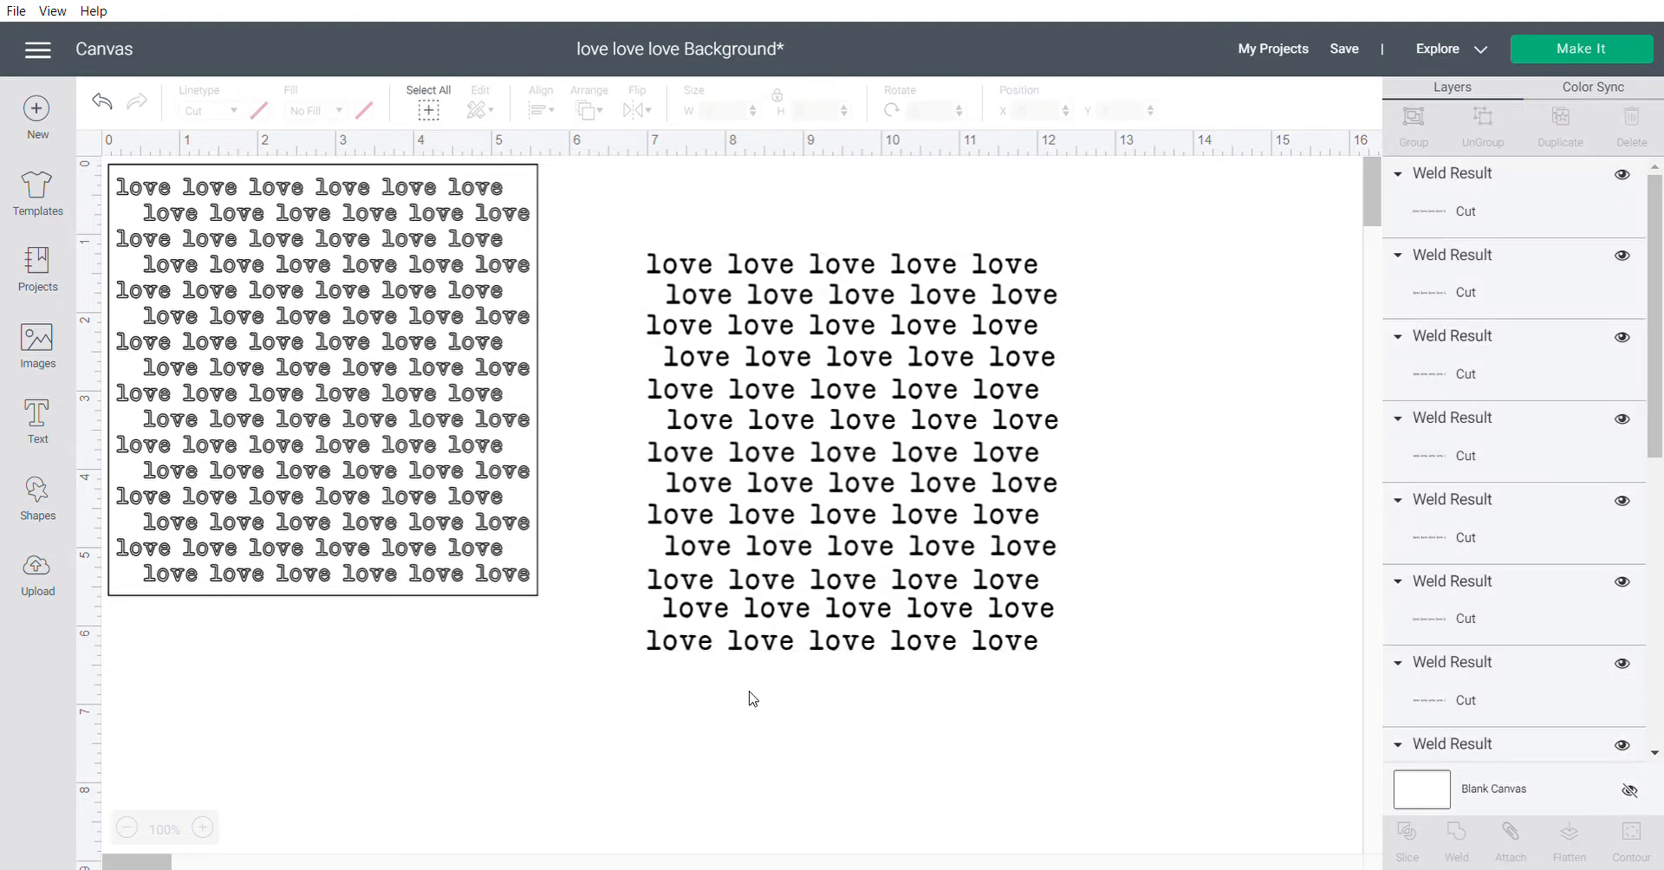
Select the seven odd-numbered love rows and align them to the left
{"action": "left_click", "coordinate": [658, 648]}
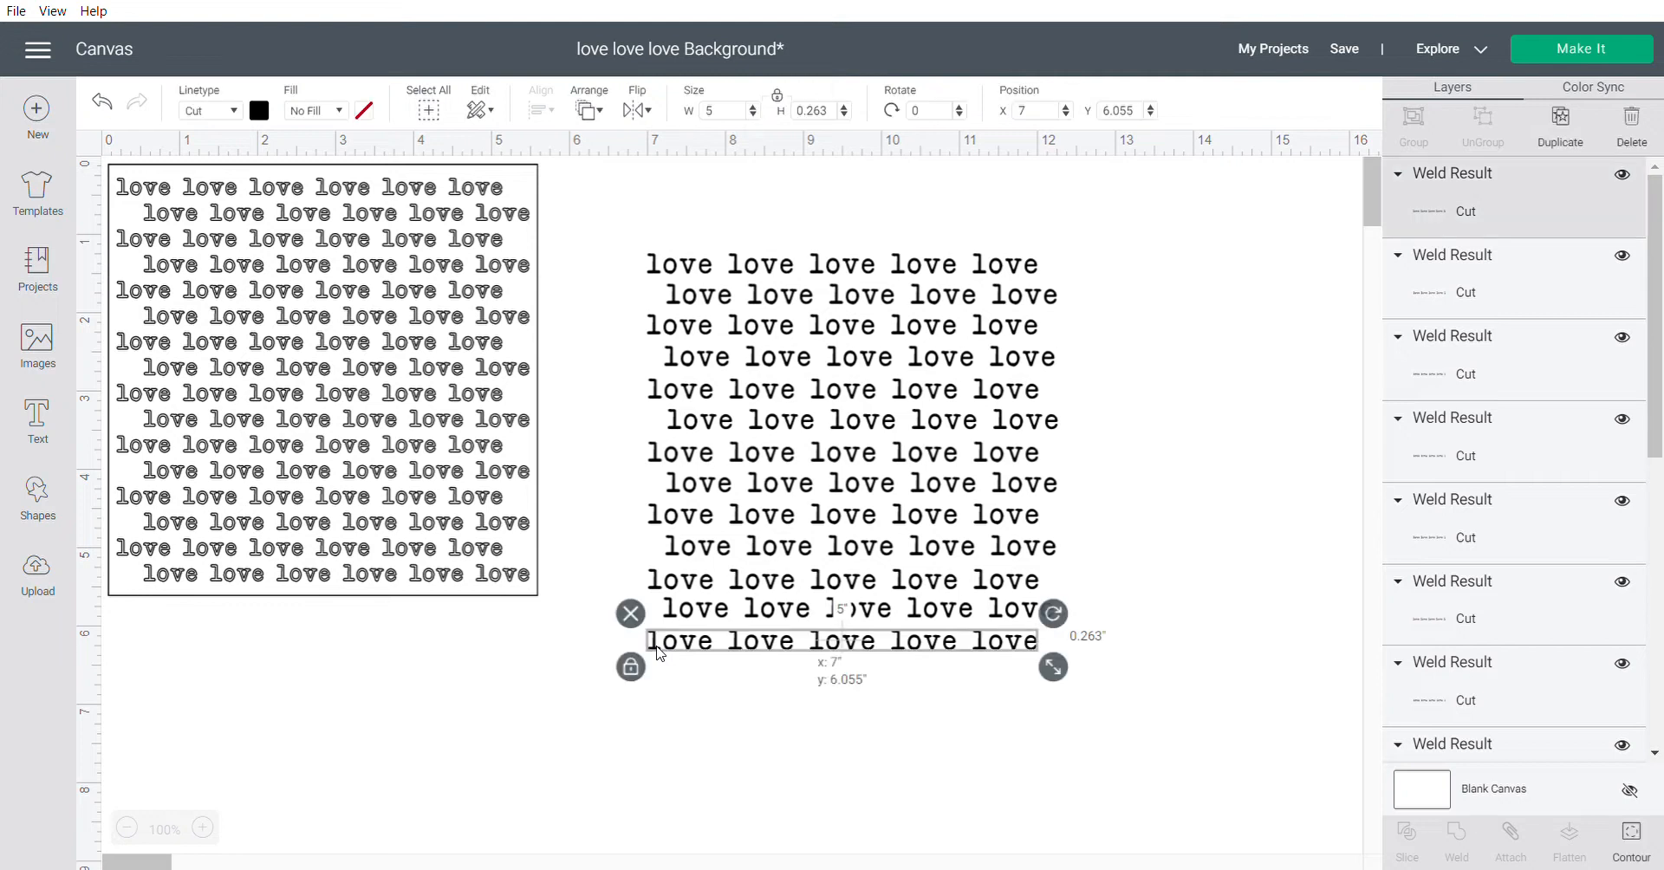
{"action": "left_click", "coordinate": [655, 580], "text": "shift"}
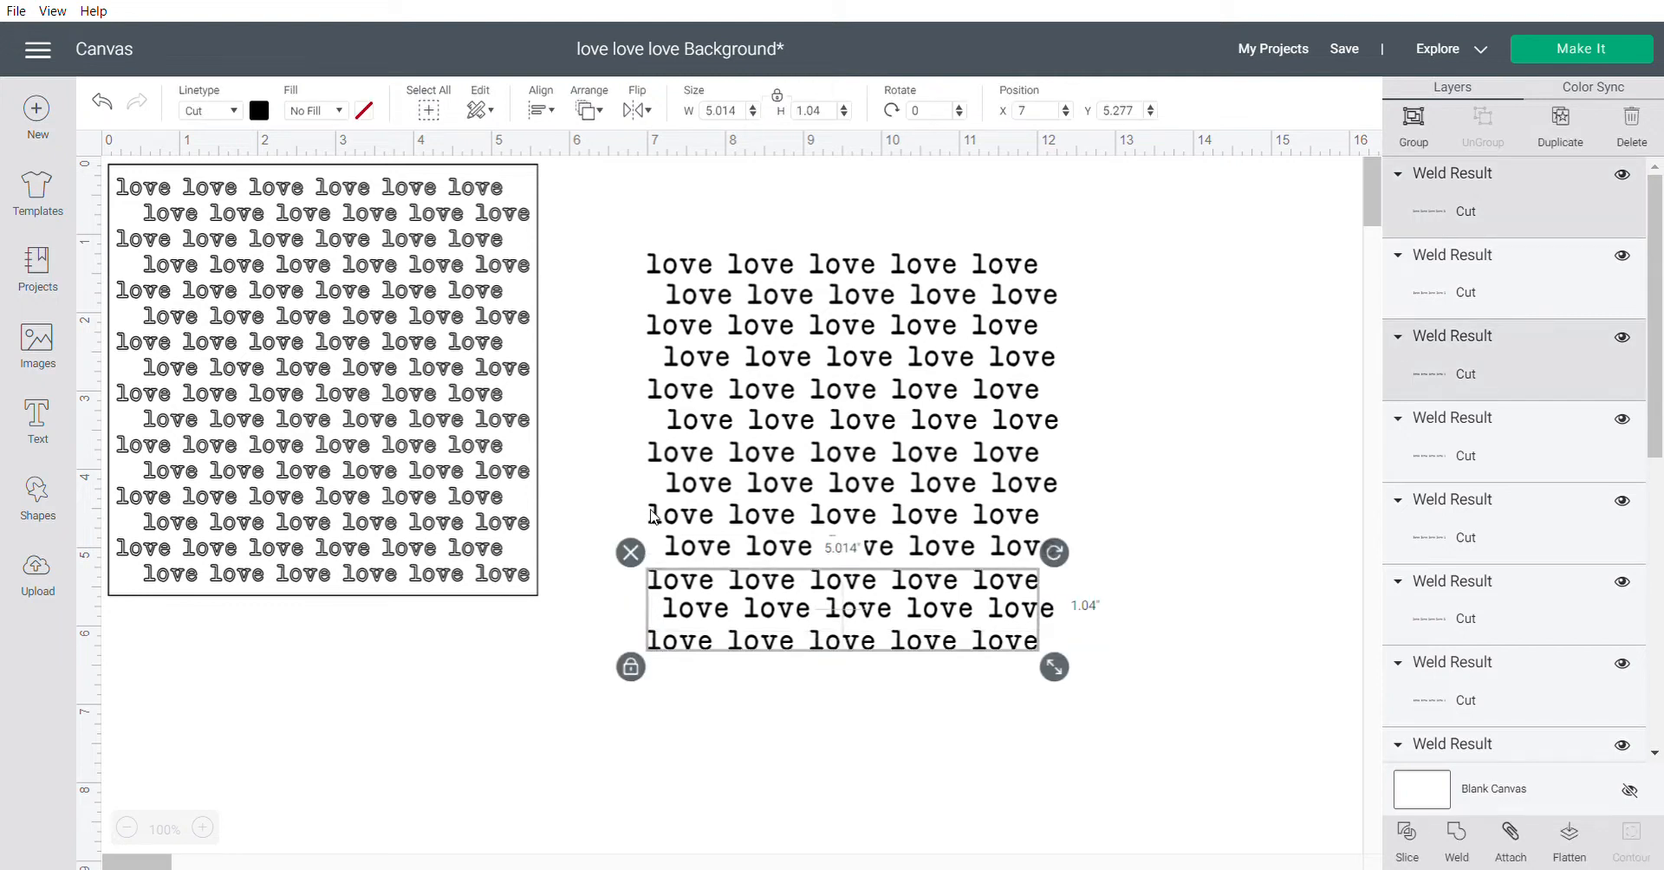
{"action": "left_click", "coordinate": [652, 514], "text": "shift"}
{"action": "left_click", "coordinate": [658, 463], "text": "shift"}
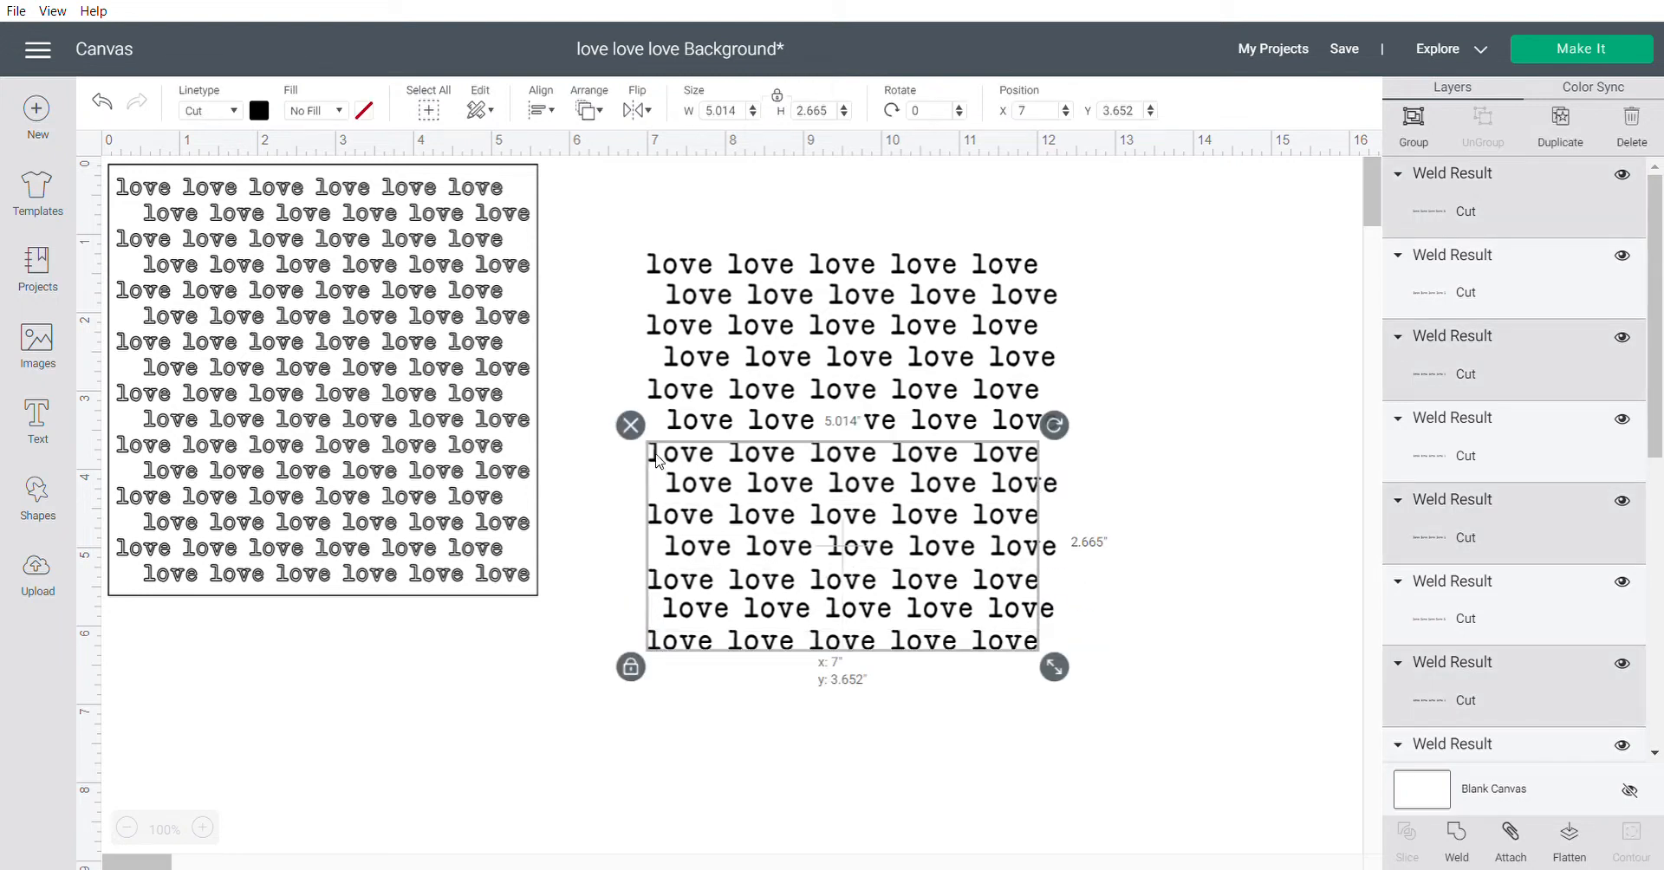
{"action": "left_click", "coordinate": [653, 395], "text": "shift"}
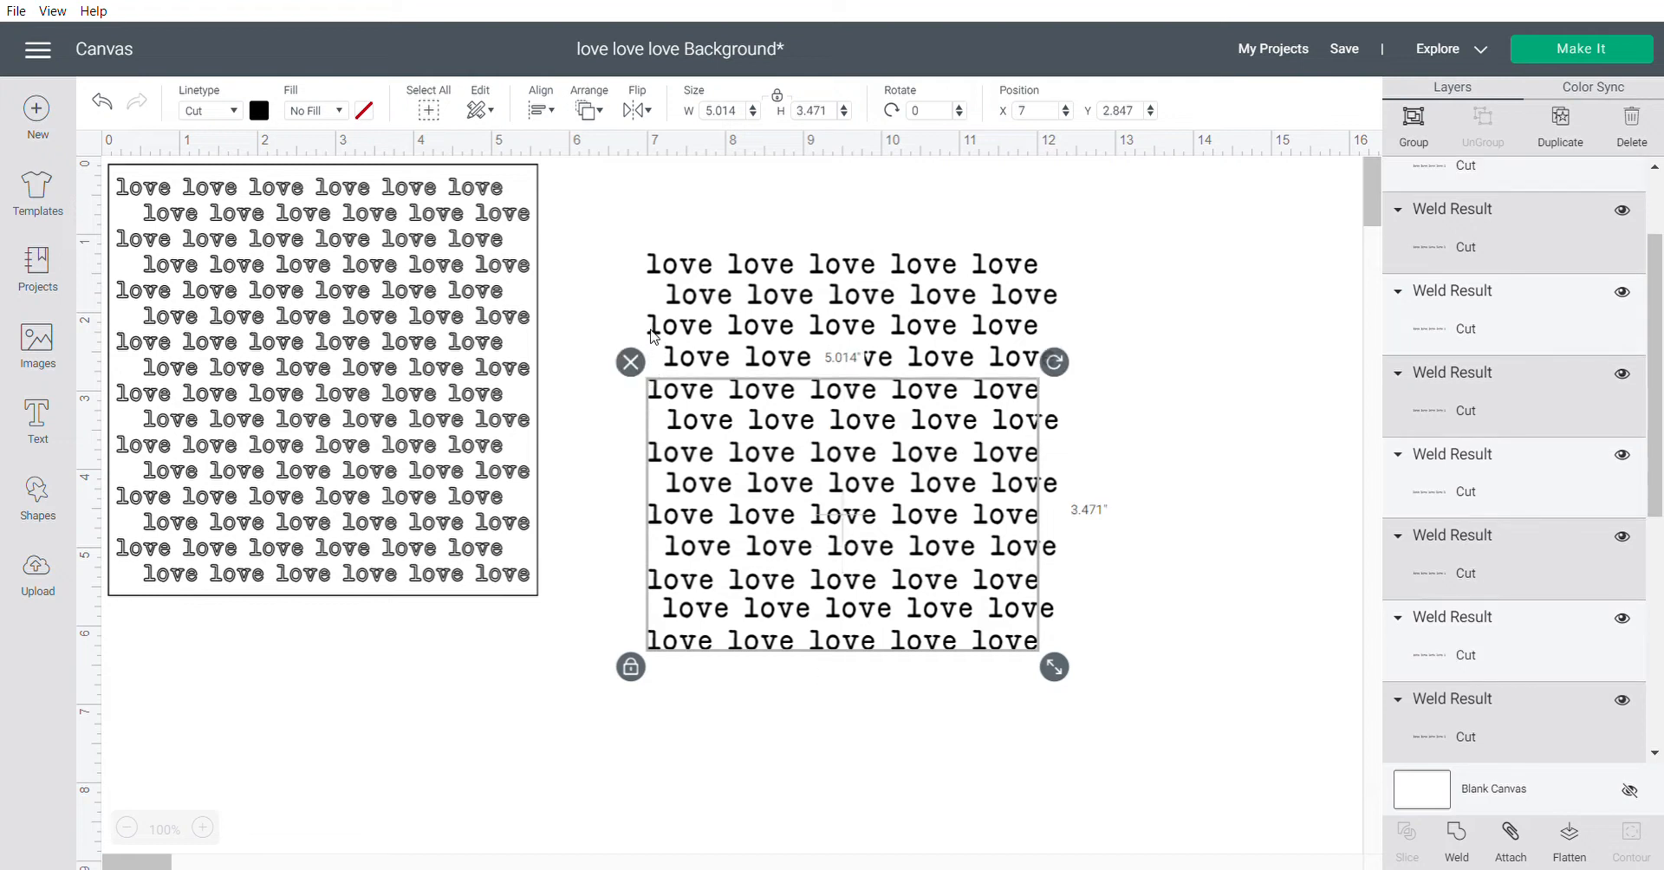
{"action": "left_click", "coordinate": [652, 335], "text": "shift"}
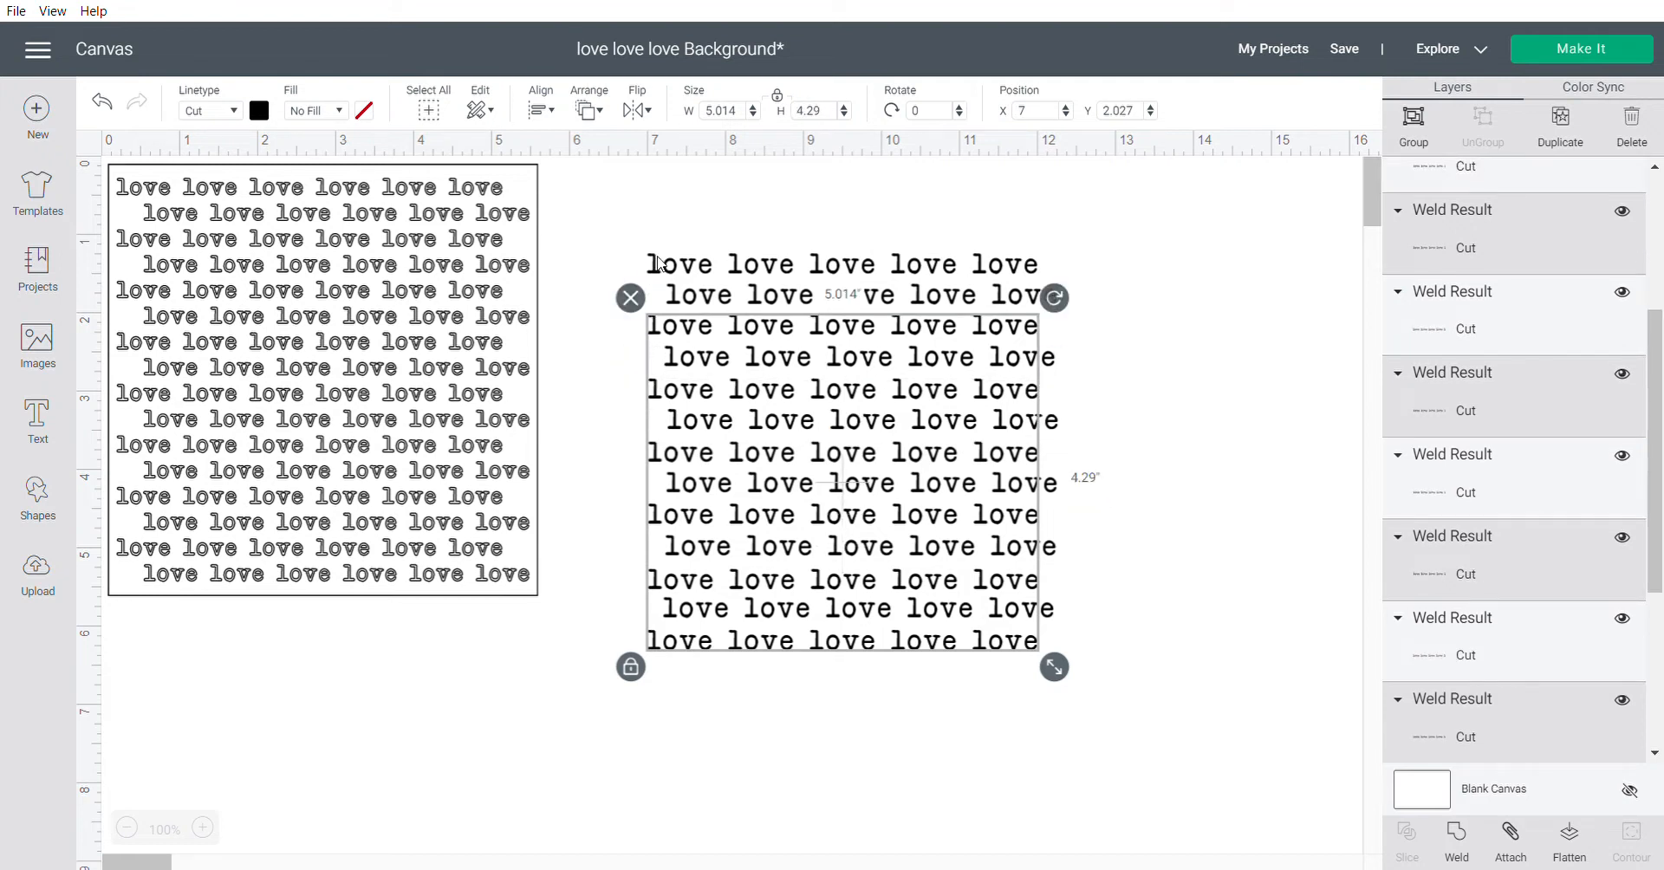
{"action": "left_click", "coordinate": [655, 266], "text": "shift"}
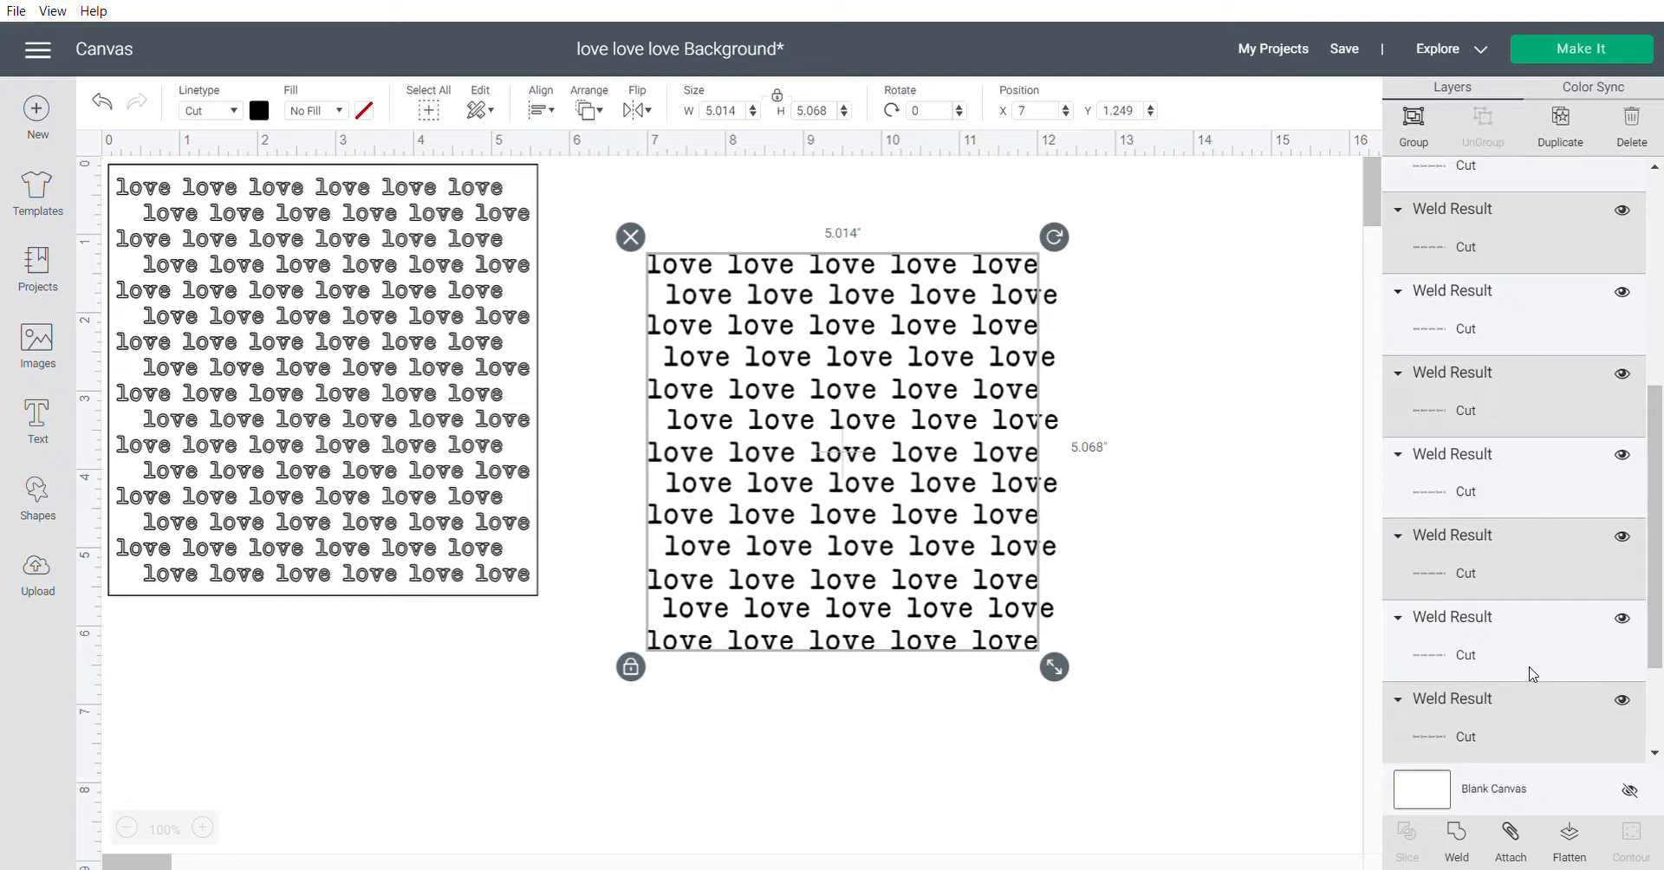
{"action": "left_click", "coordinate": [546, 106]}
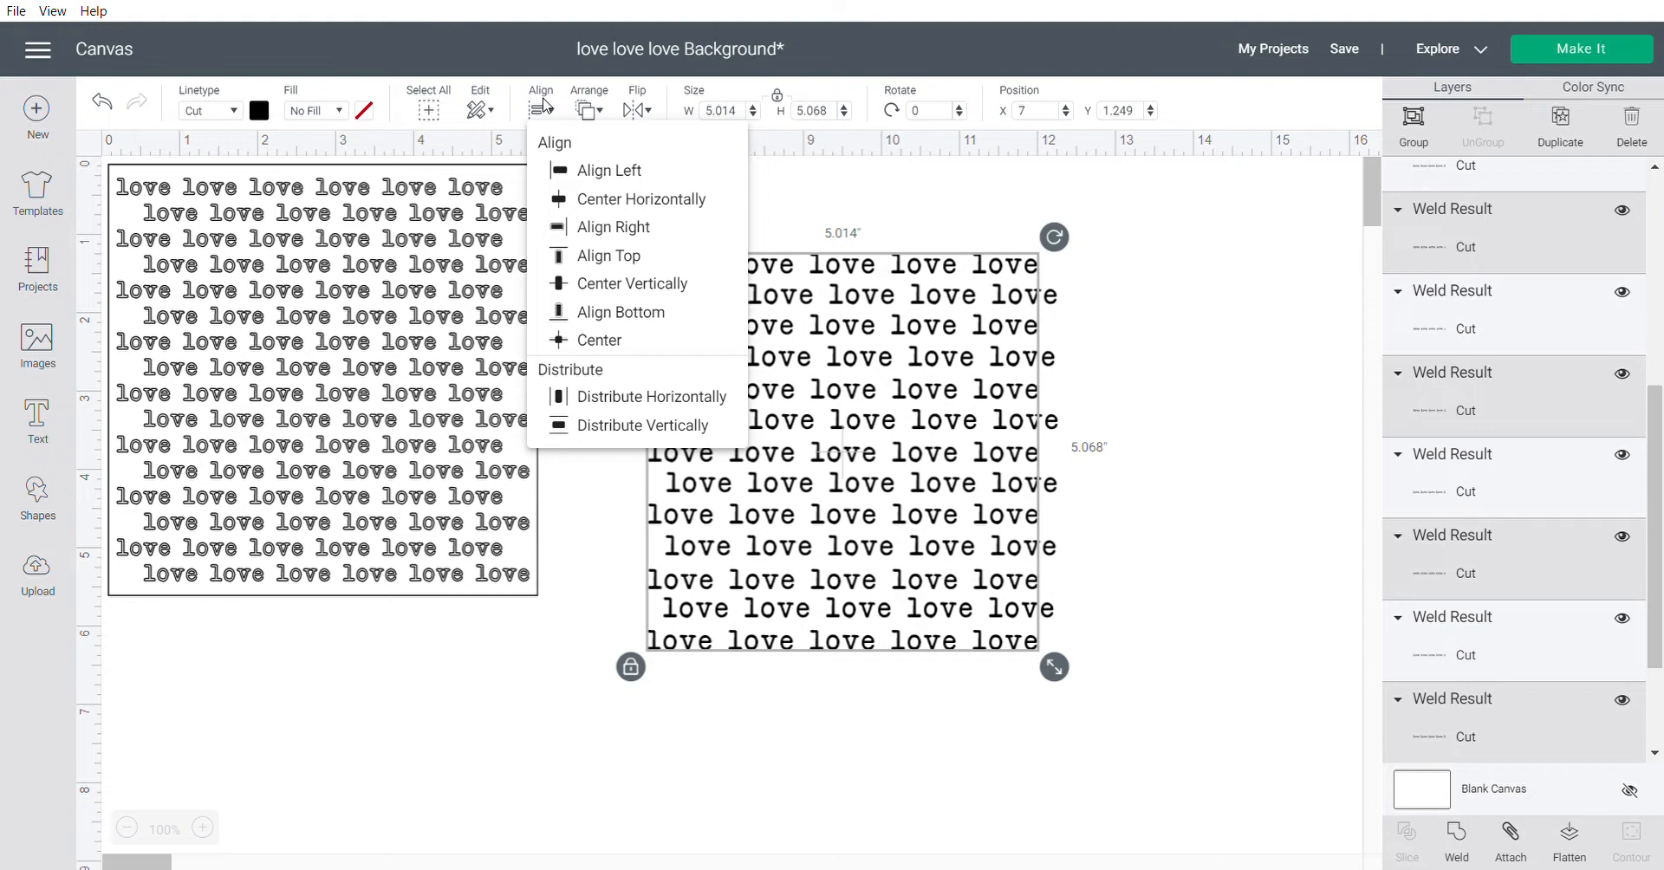
{"action": "left_click", "coordinate": [559, 170]}
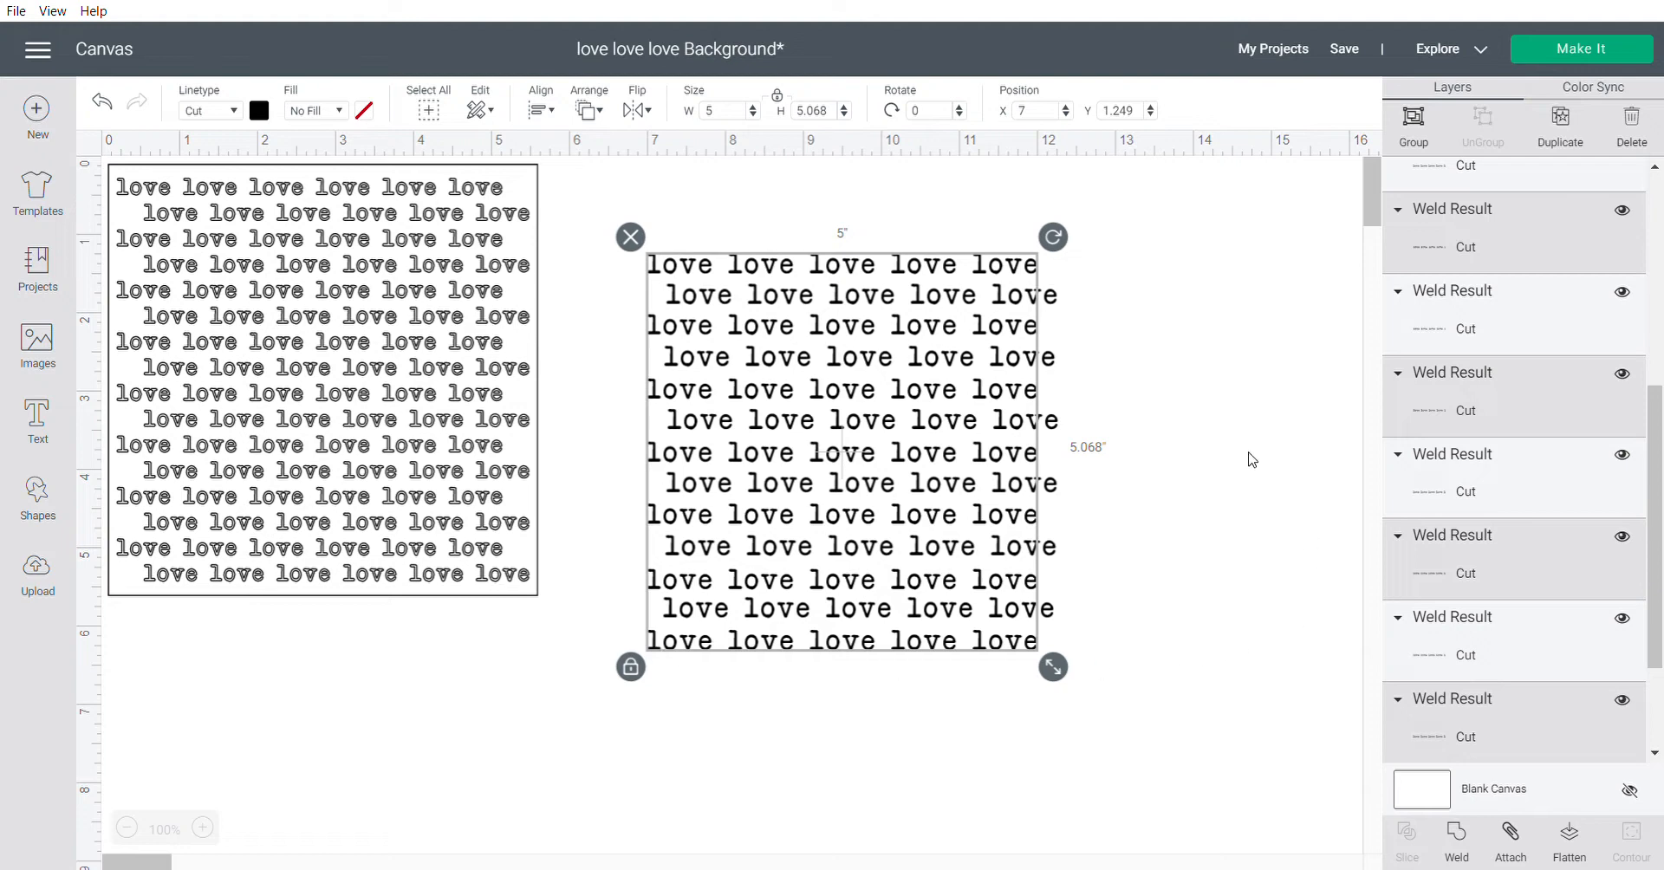
{"action": "left_click", "coordinate": [1136, 342]}
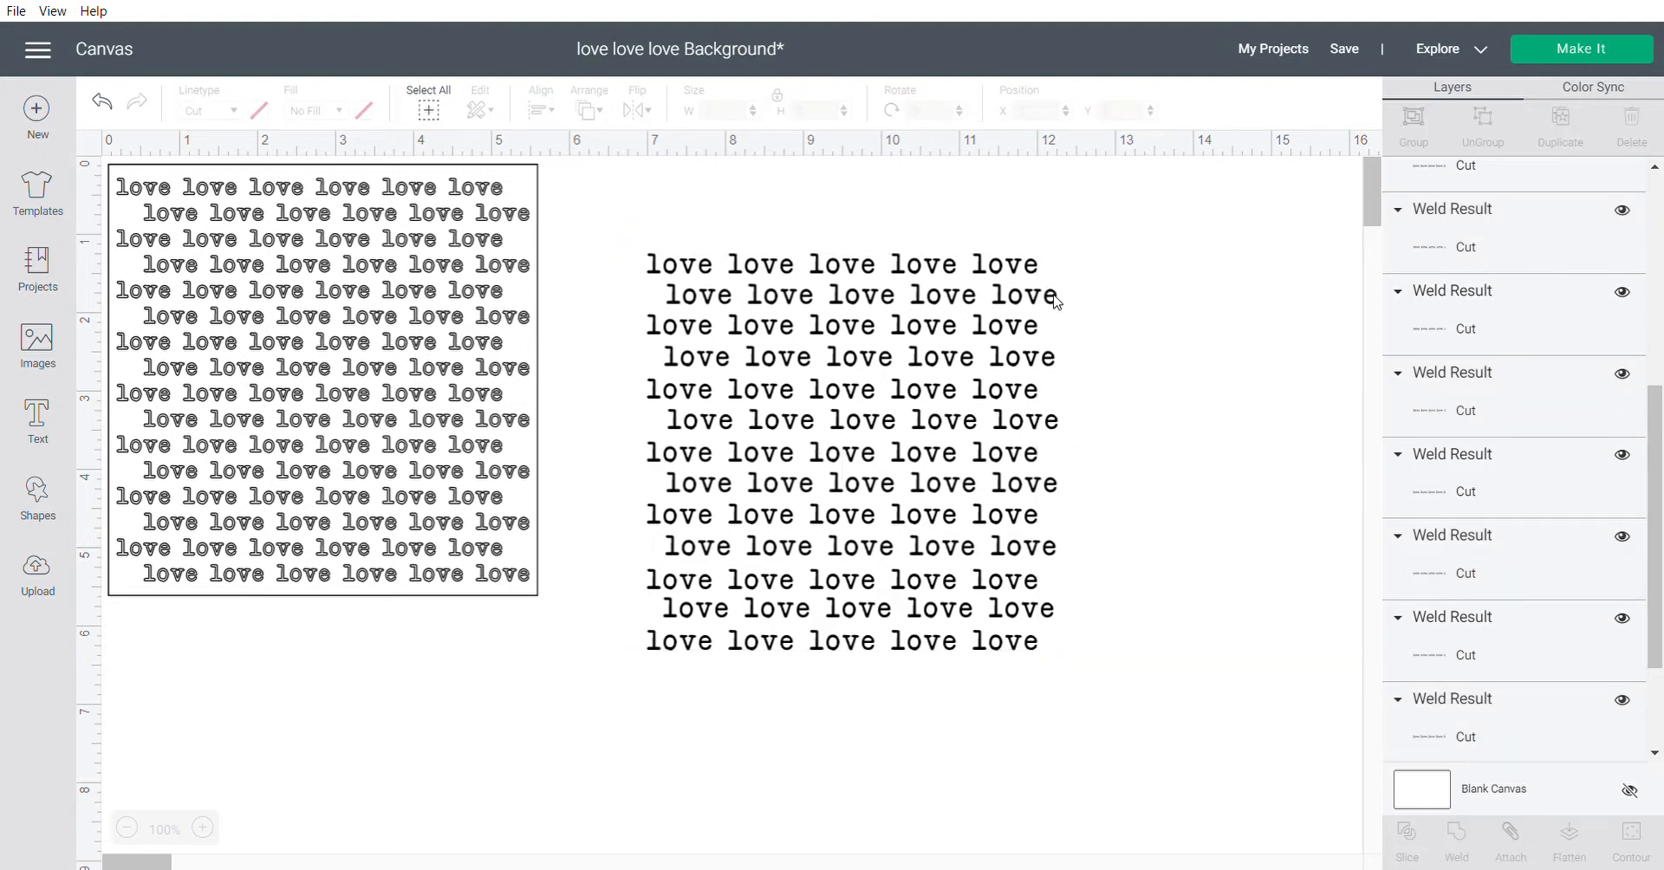
Select the six indented love rows and align them to the right
{"action": "left_click", "coordinate": [1055, 300]}
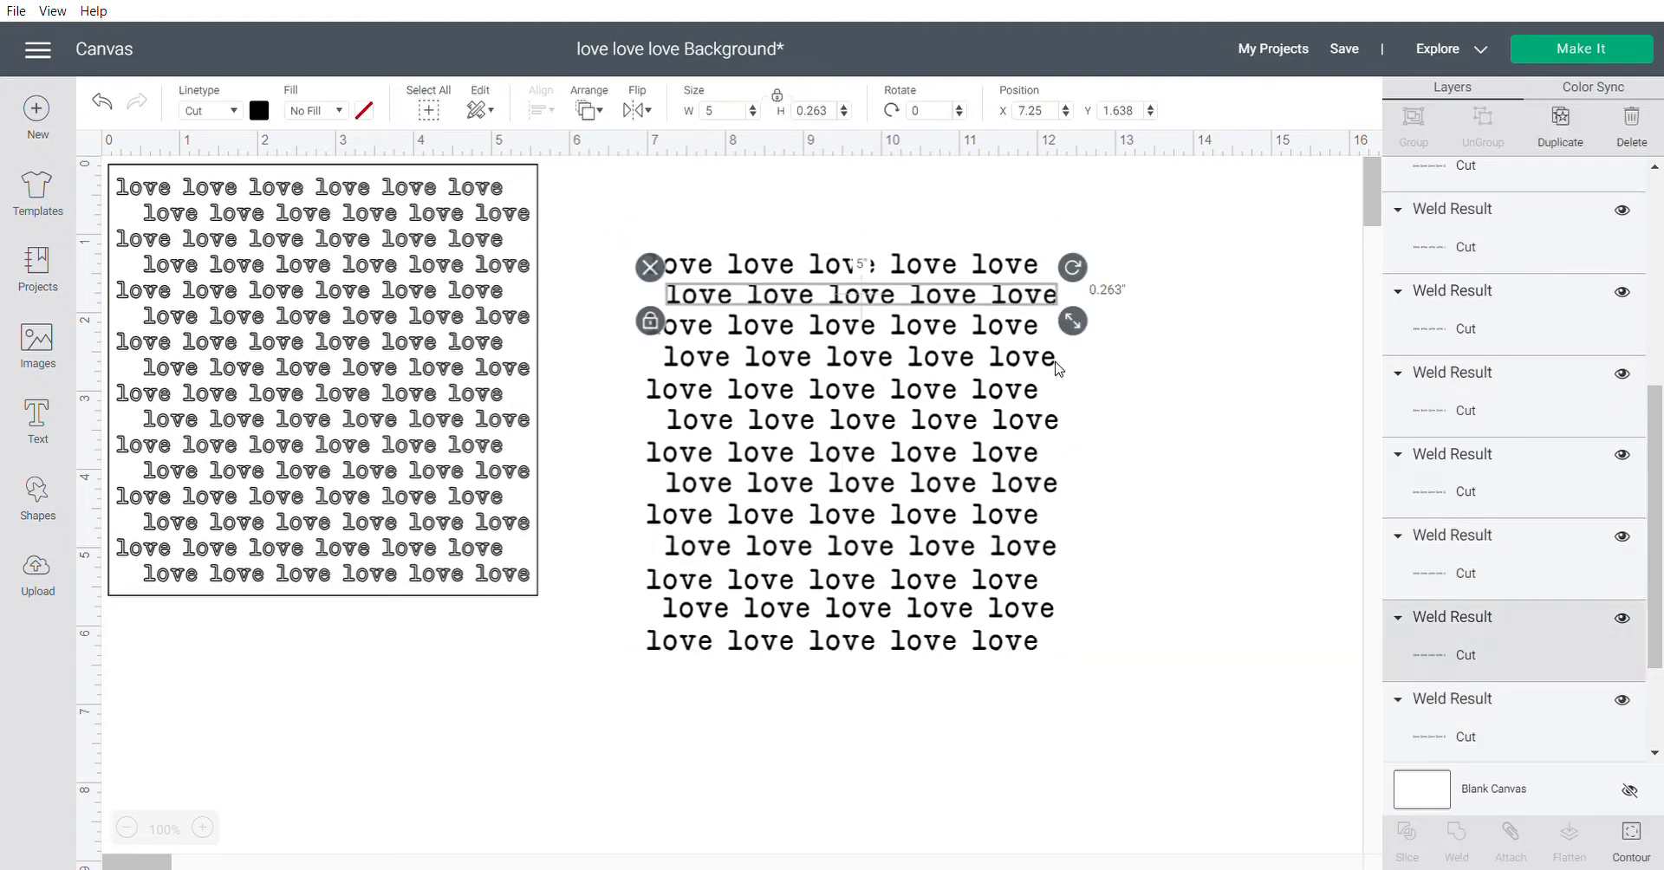
{"action": "left_click", "coordinate": [1057, 360], "text": "shift"}
{"action": "left_click", "coordinate": [1057, 424], "text": "shift"}
{"action": "left_click", "coordinate": [1053, 484], "text": "shift"}
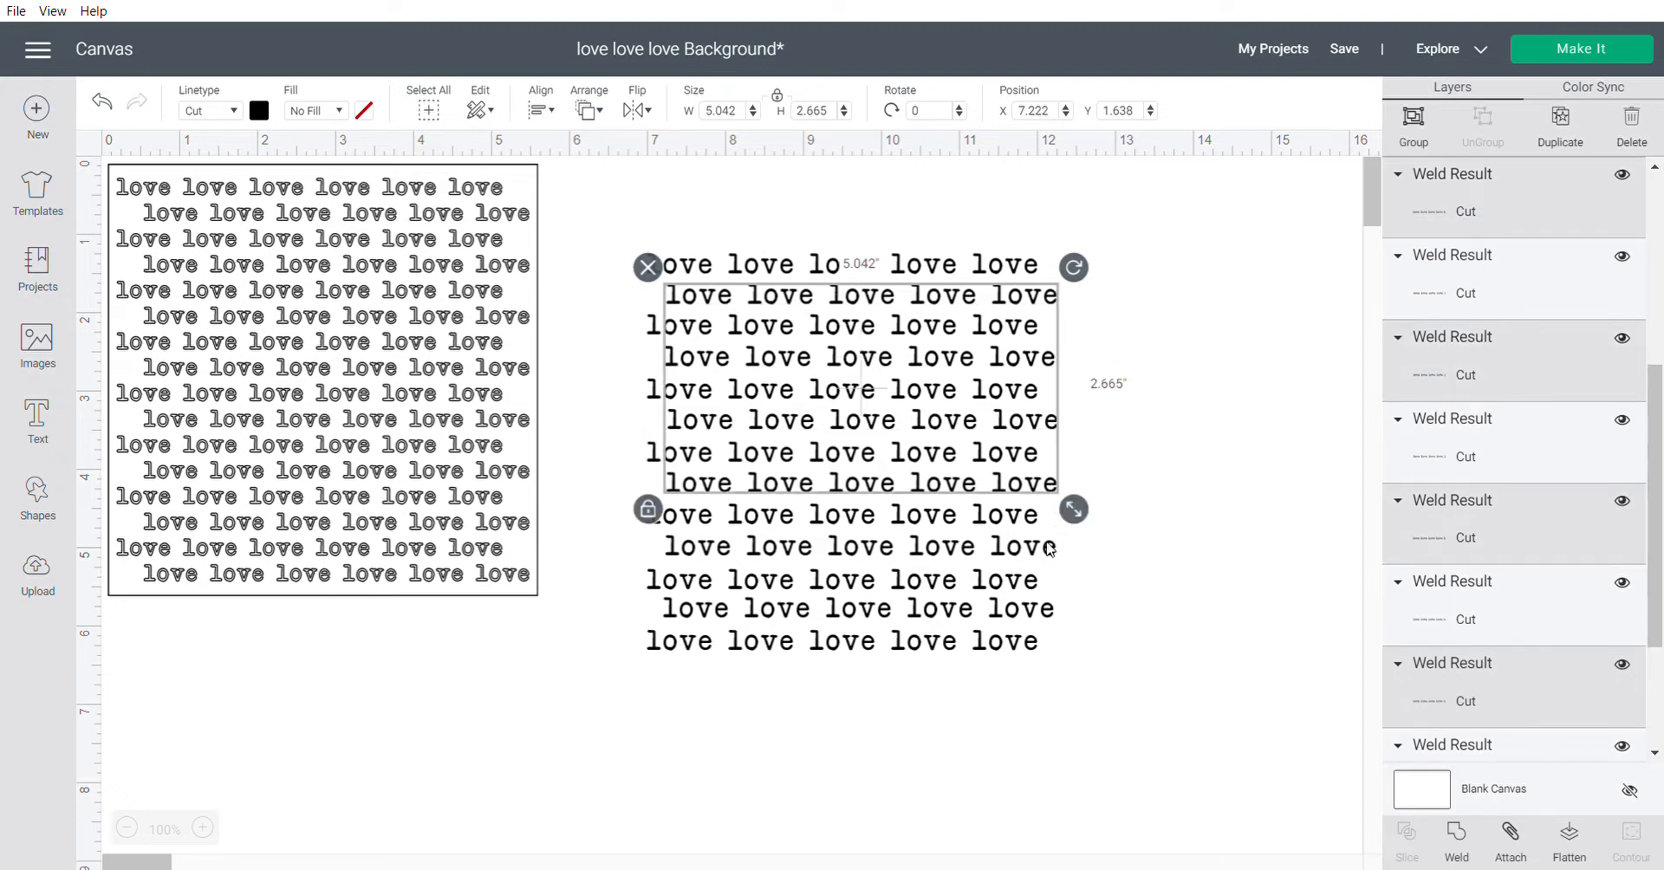
{"action": "left_click", "coordinate": [1051, 553], "text": "shift"}
{"action": "left_click", "coordinate": [1054, 612], "text": "shift"}
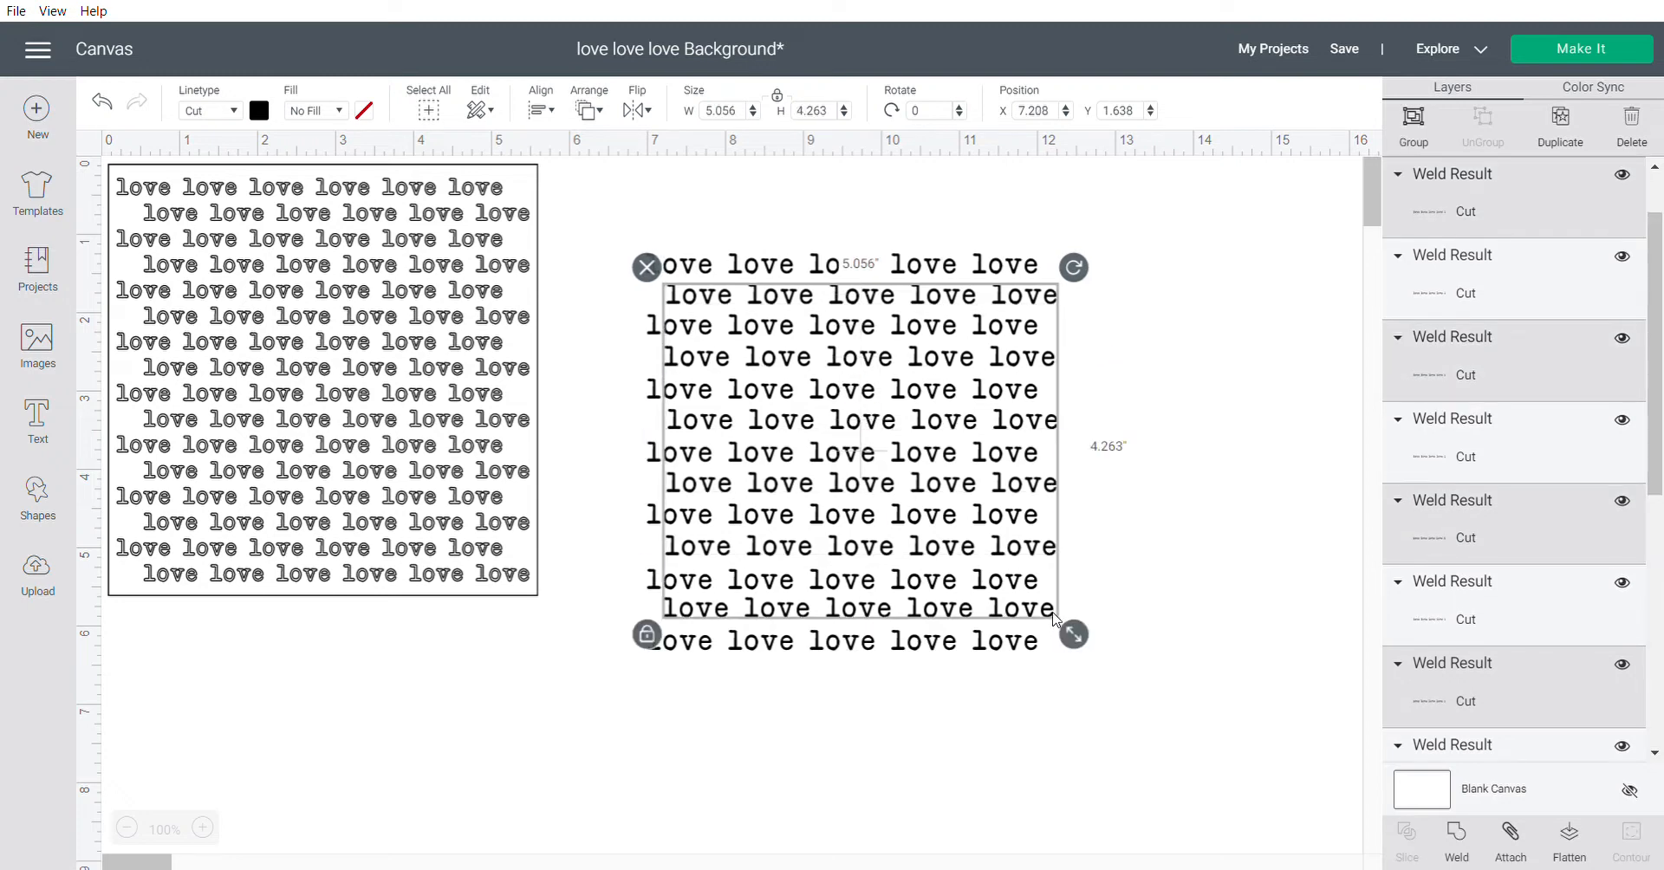
{"action": "left_click", "coordinate": [548, 108]}
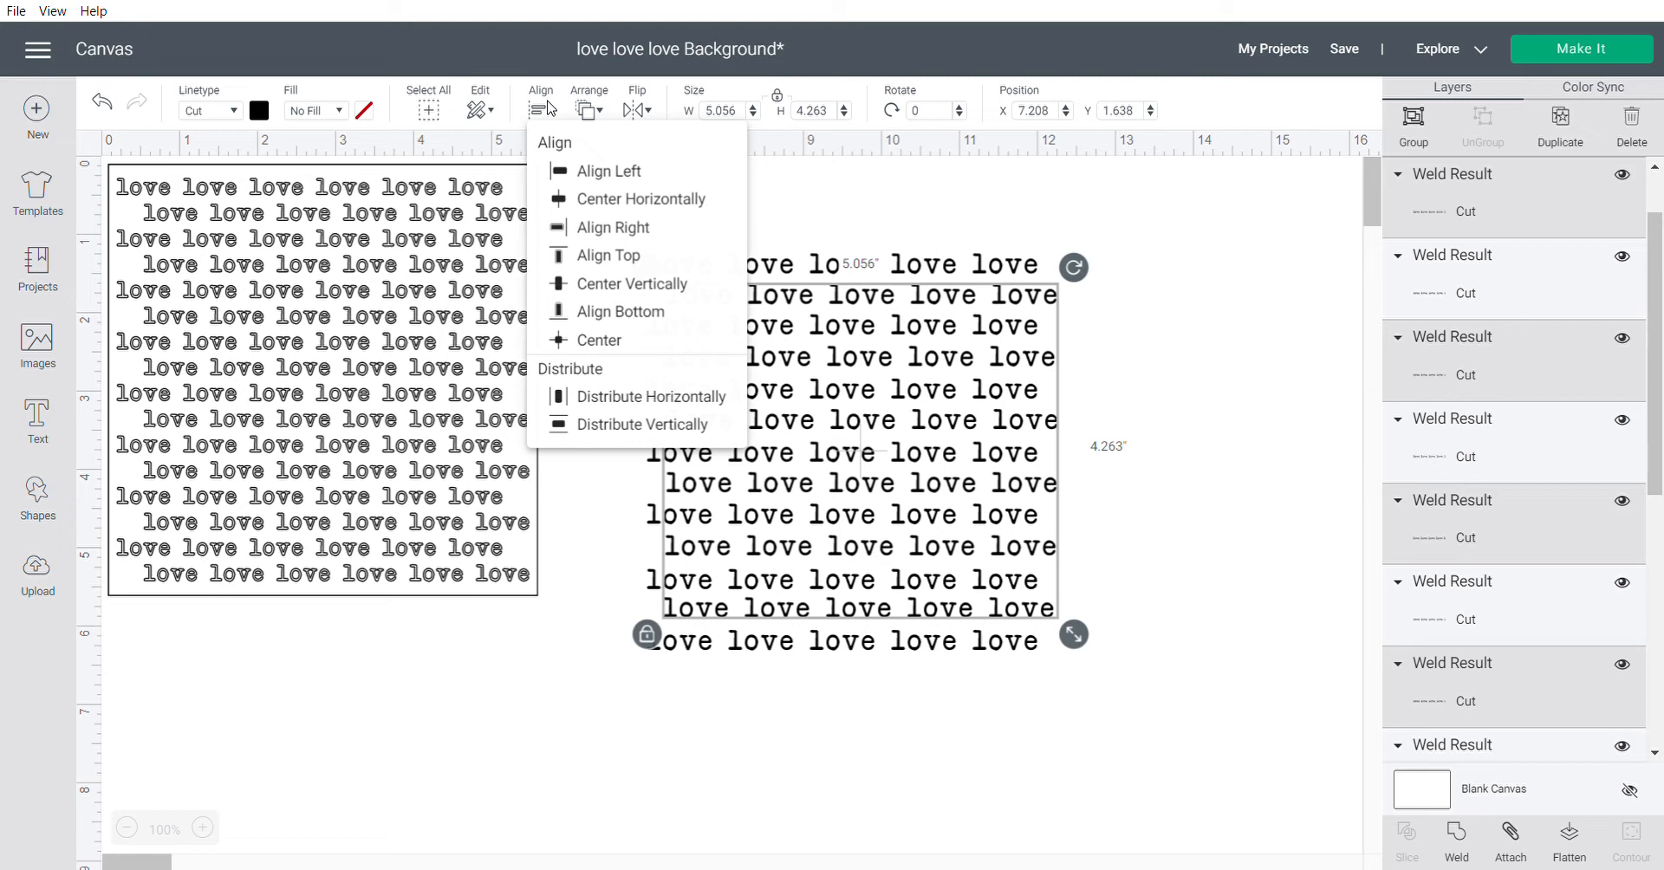
{"action": "left_click", "coordinate": [642, 231]}
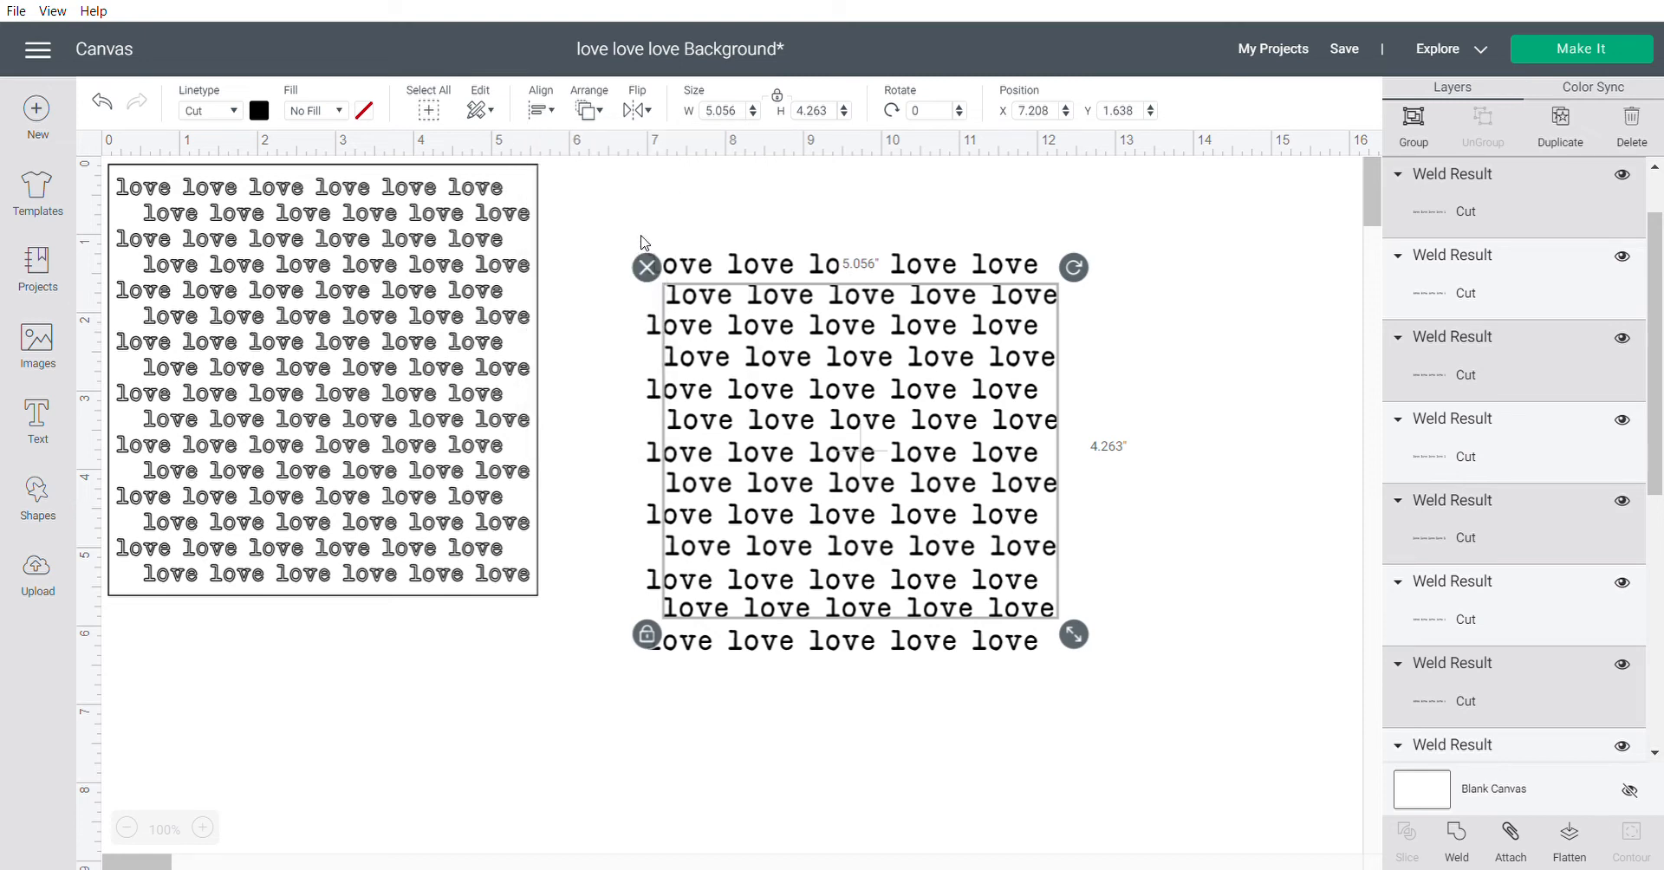
{"action": "left_click", "coordinate": [1155, 435]}
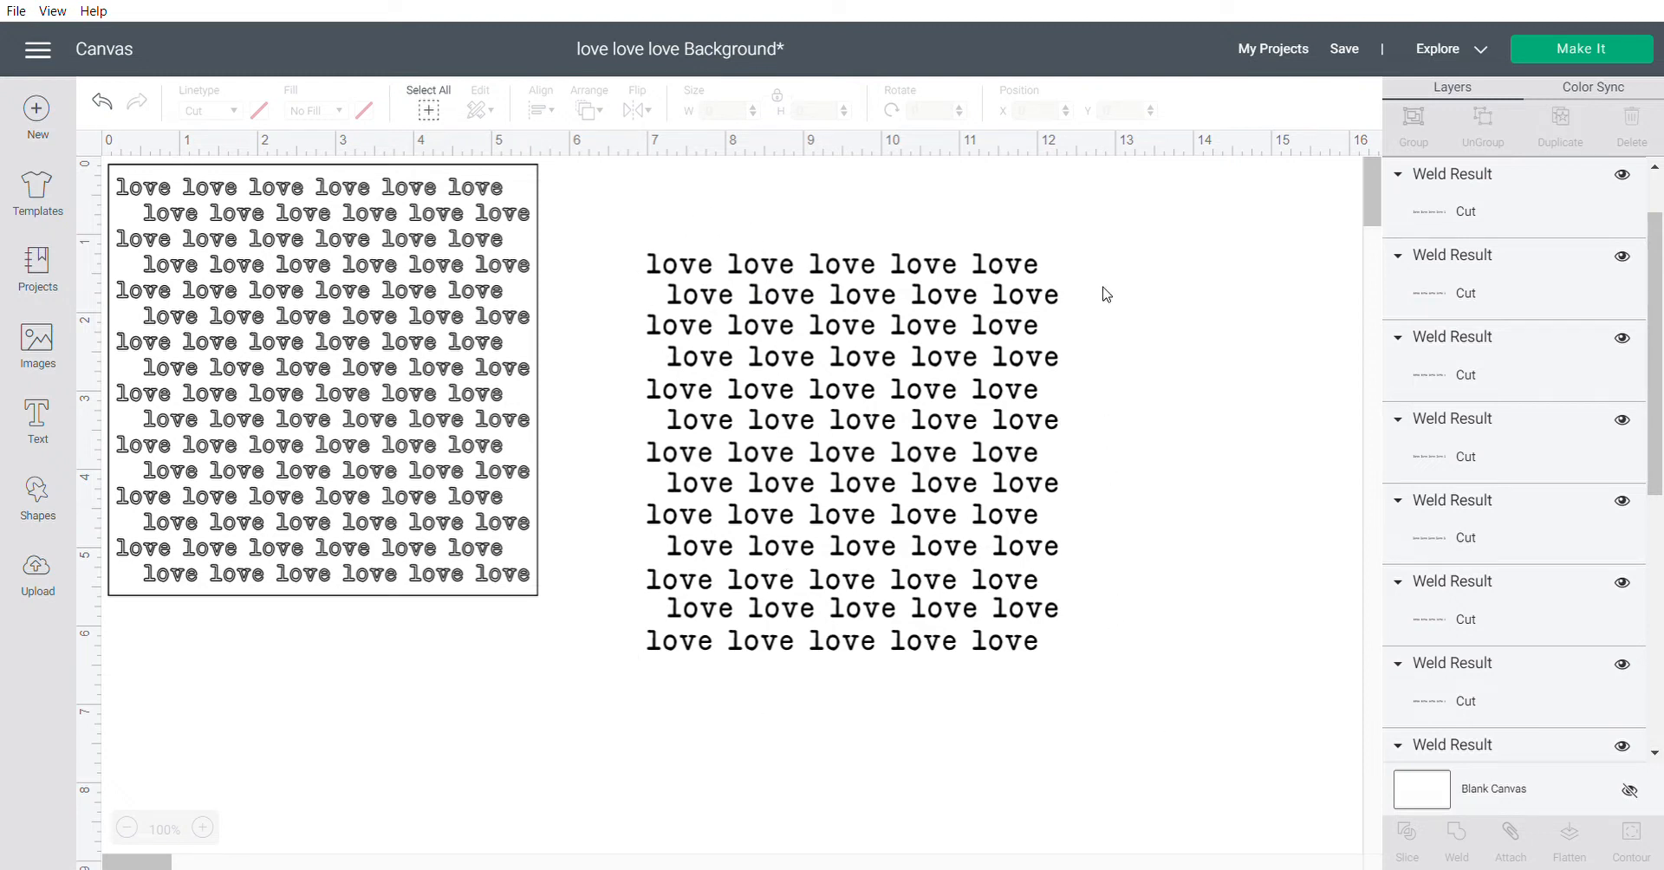
Weld all thirteen love rows into one shape and make the hidden square visible again
{"action": "left_click_drag", "start_coordinate": [1074, 671], "coordinate": [631, 246]}
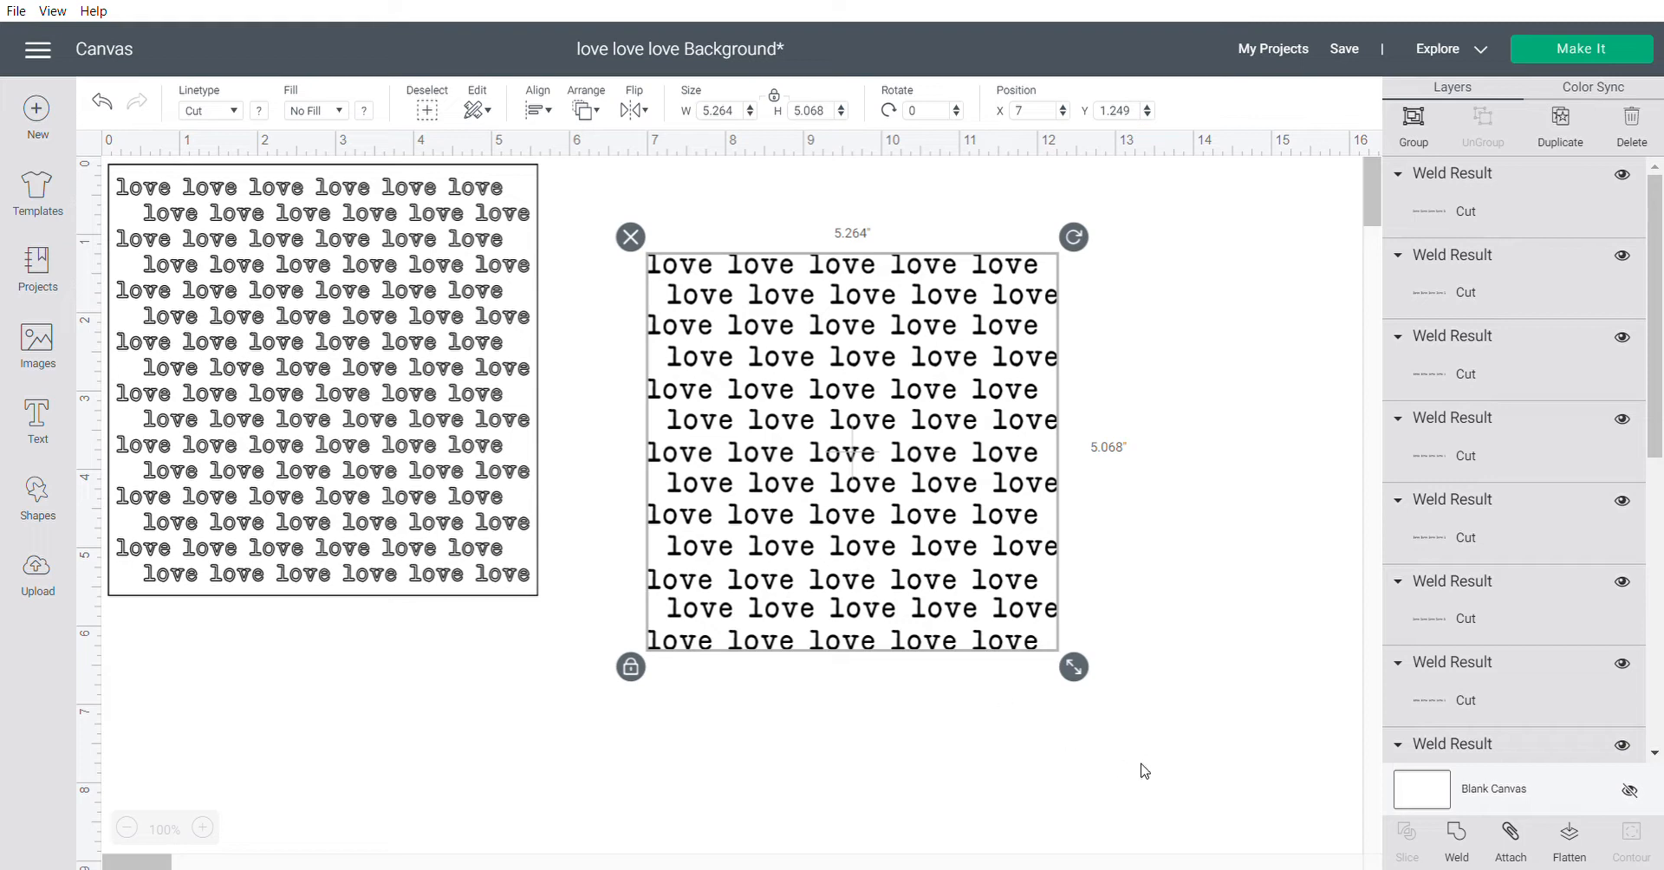
{"action": "left_click", "coordinate": [1457, 836]}
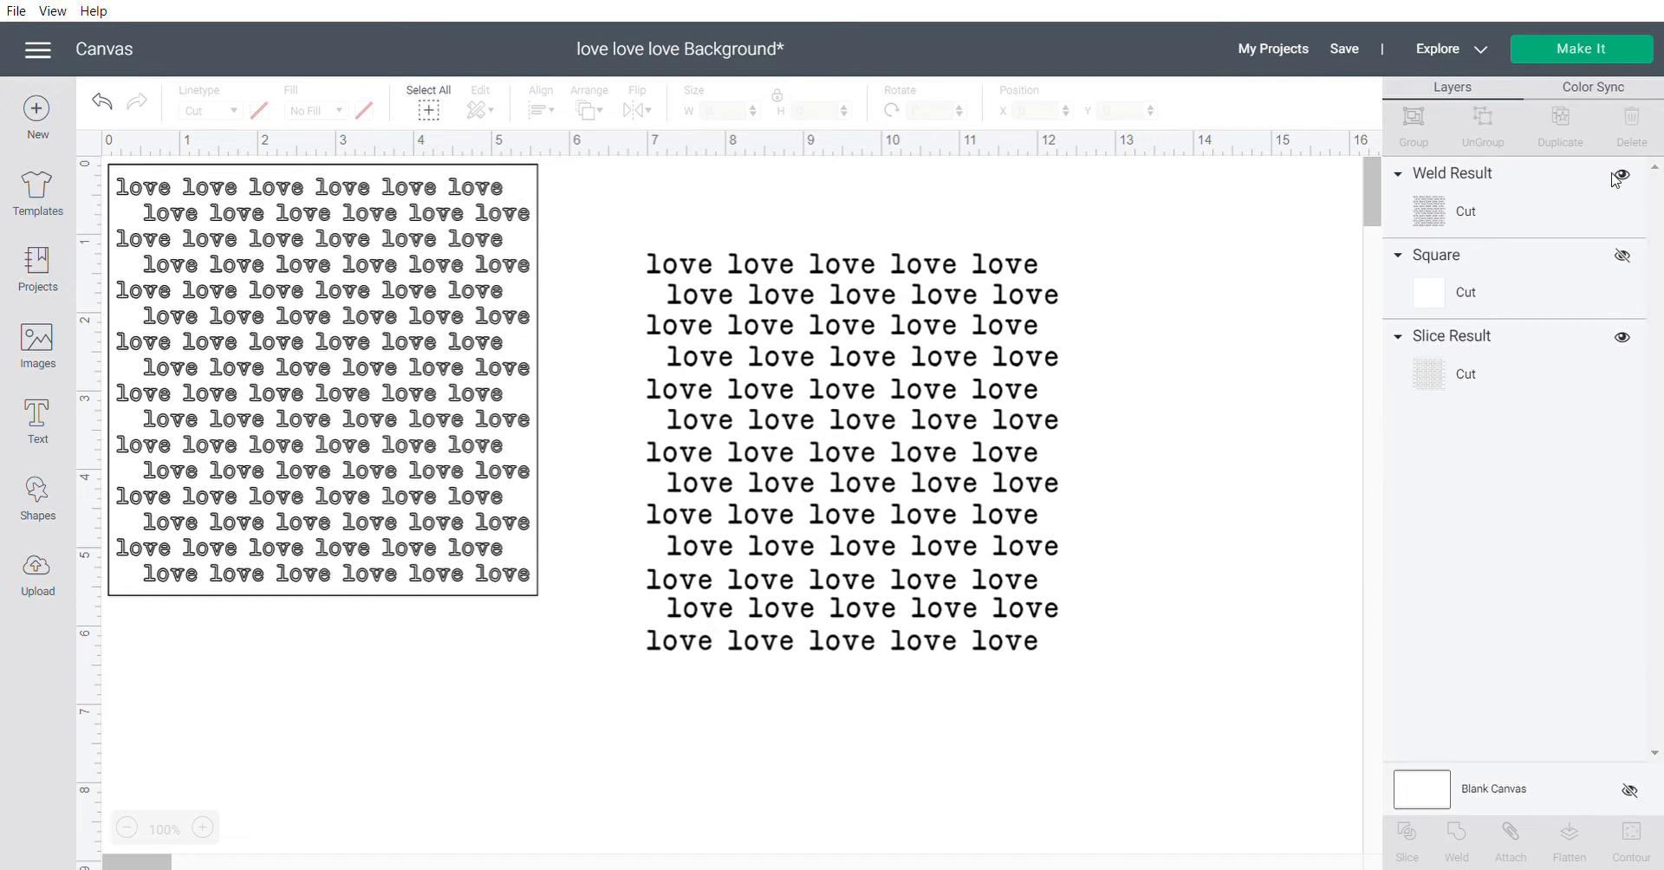
{"action": "left_click", "coordinate": [1624, 258]}
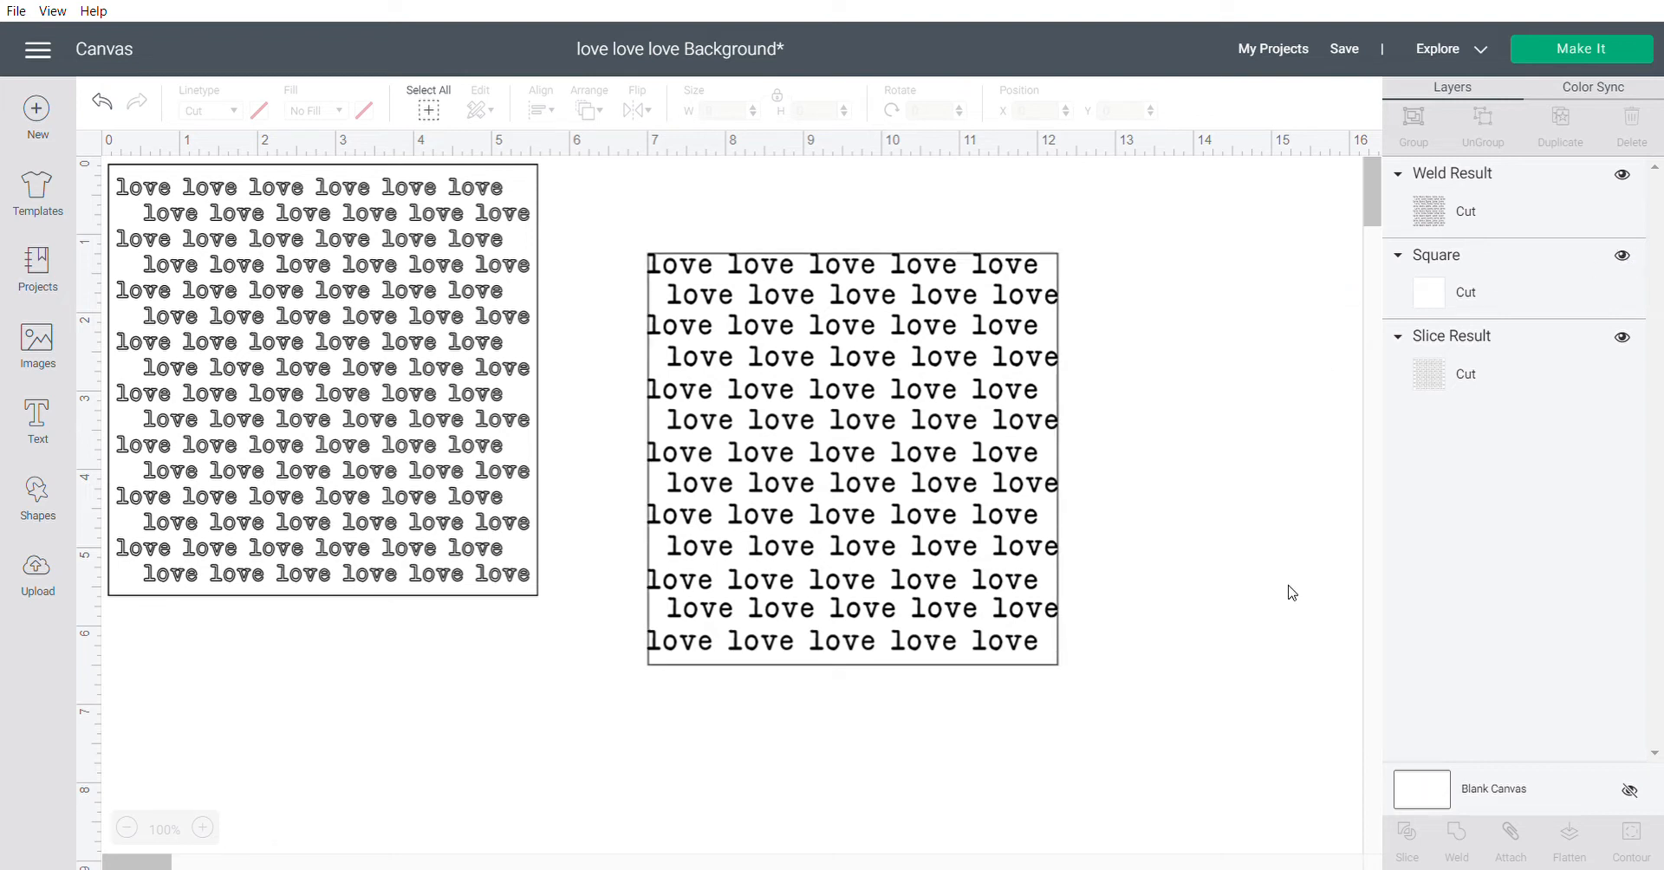
Resize the square to 5.5 by 5.5 inches
{"action": "left_click", "coordinate": [1445, 276]}
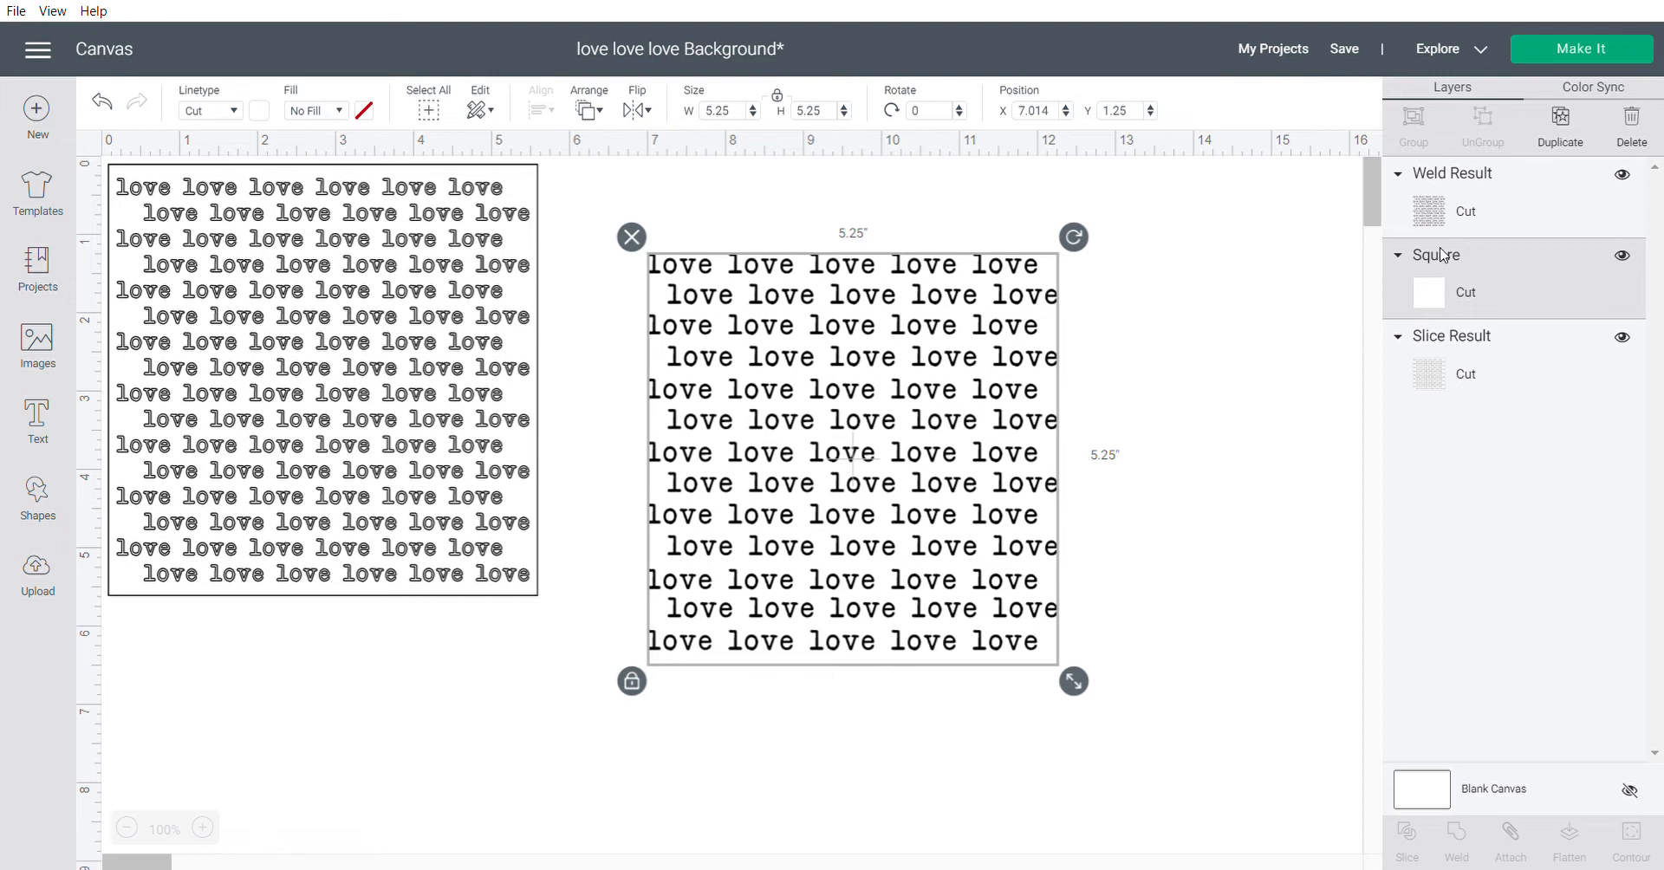
{"action": "left_click", "coordinate": [746, 117]}
{"action": "key", "text": "Return"}
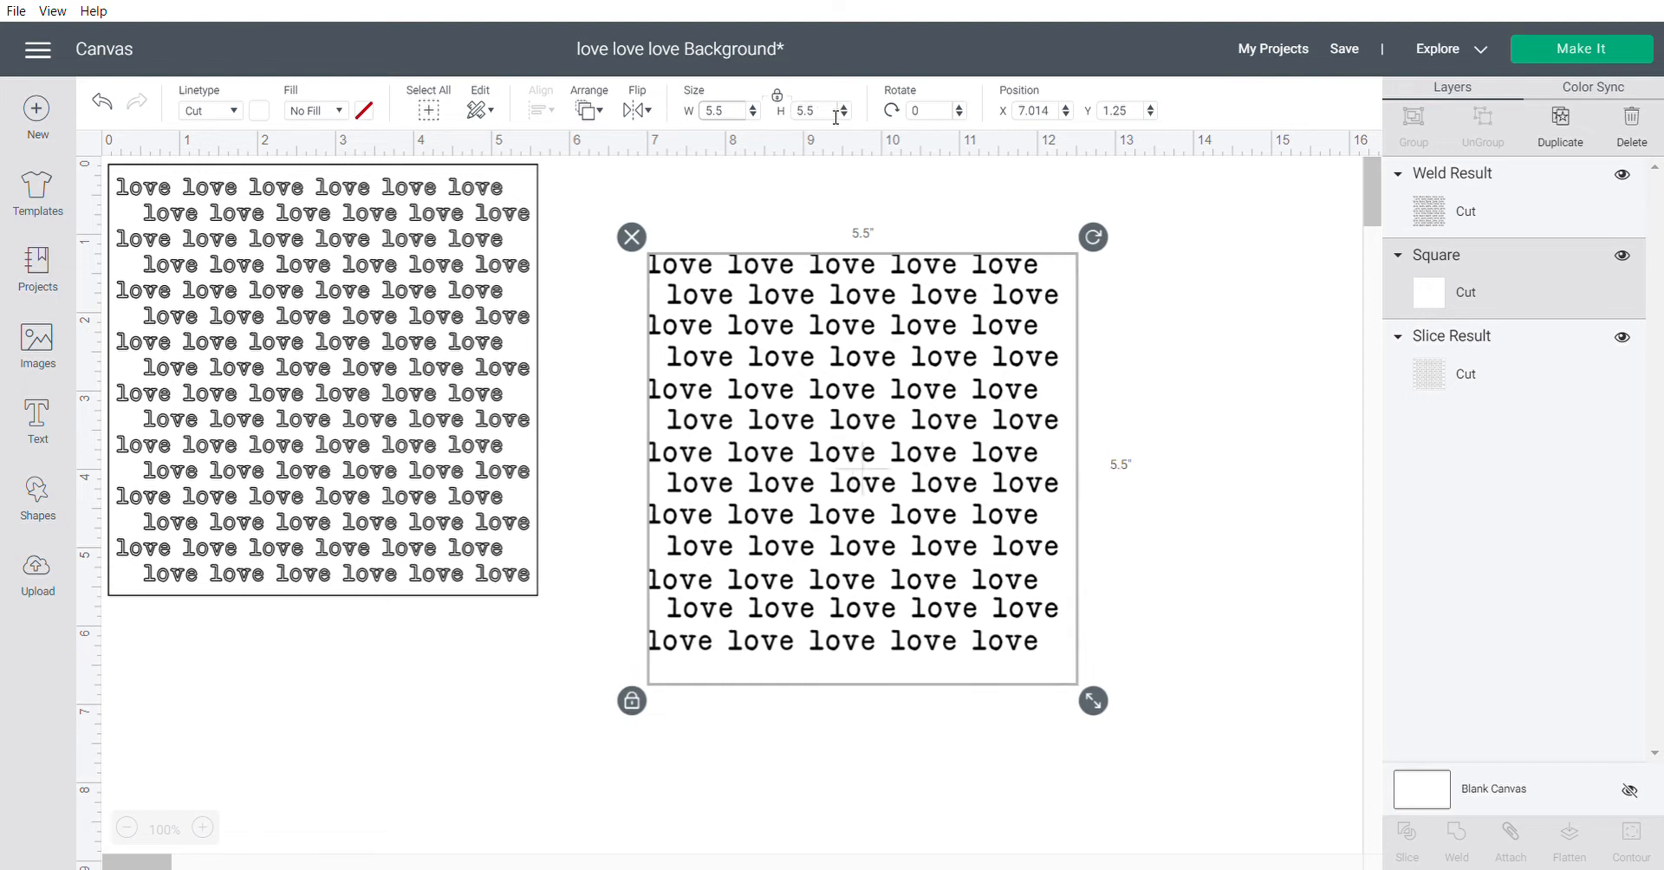
{"action": "left_click", "coordinate": [1159, 373]}
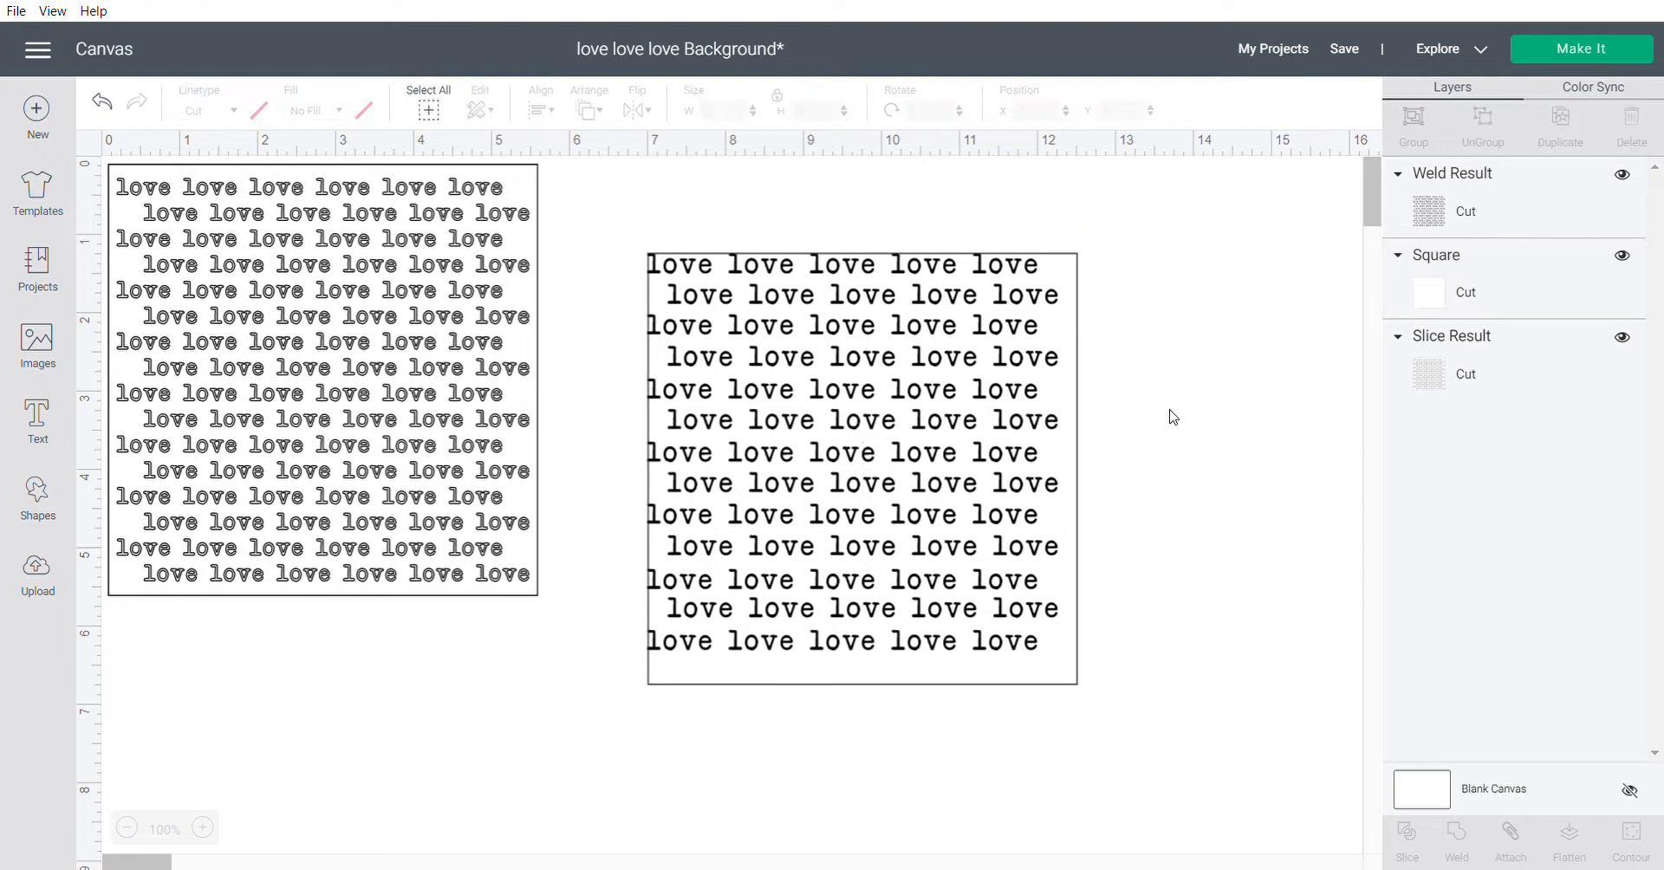
Center the welded love rows on the 5.5-inch square and slice them out of it
{"action": "left_click_drag", "start_coordinate": [878, 752], "coordinate": [875, 442]}
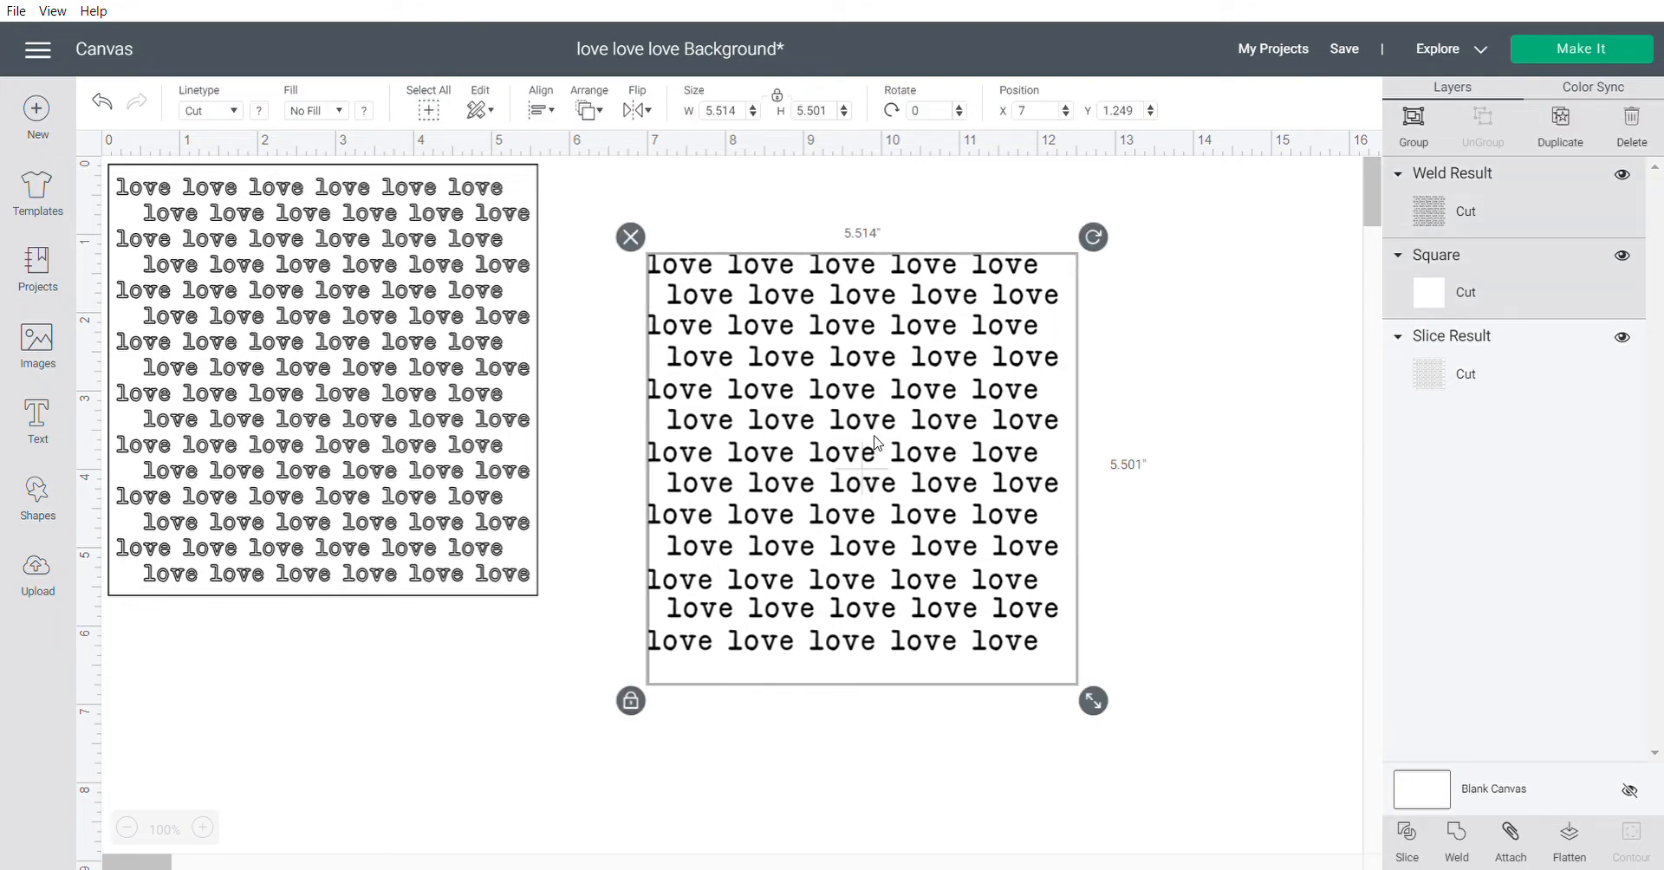
{"action": "left_click", "coordinate": [548, 98]}
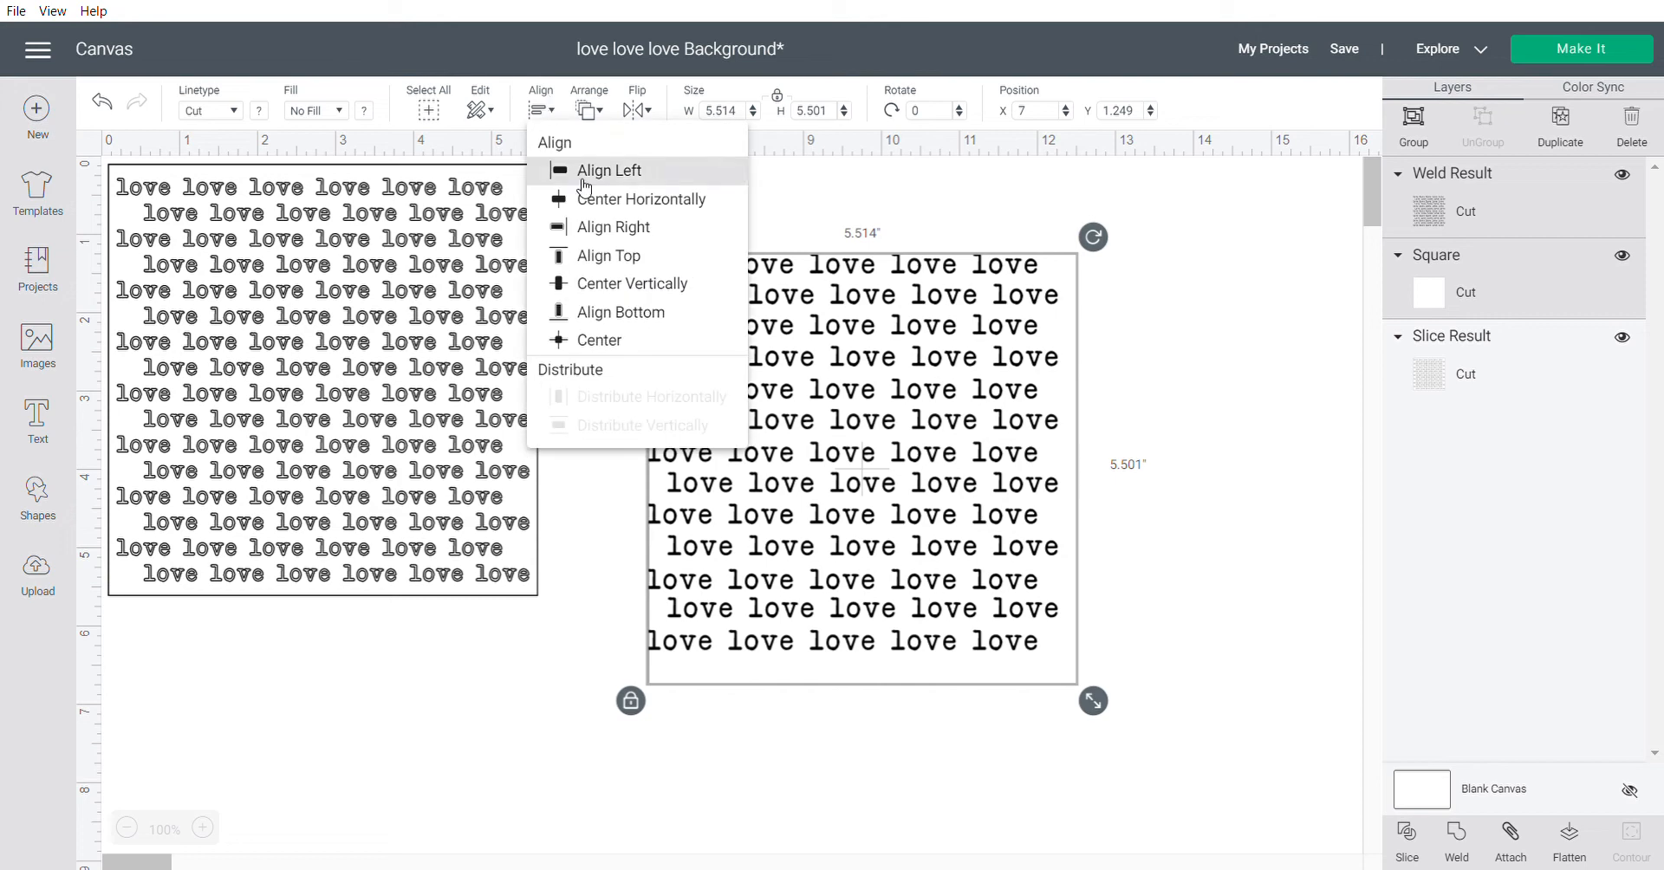
{"action": "left_click", "coordinate": [600, 342]}
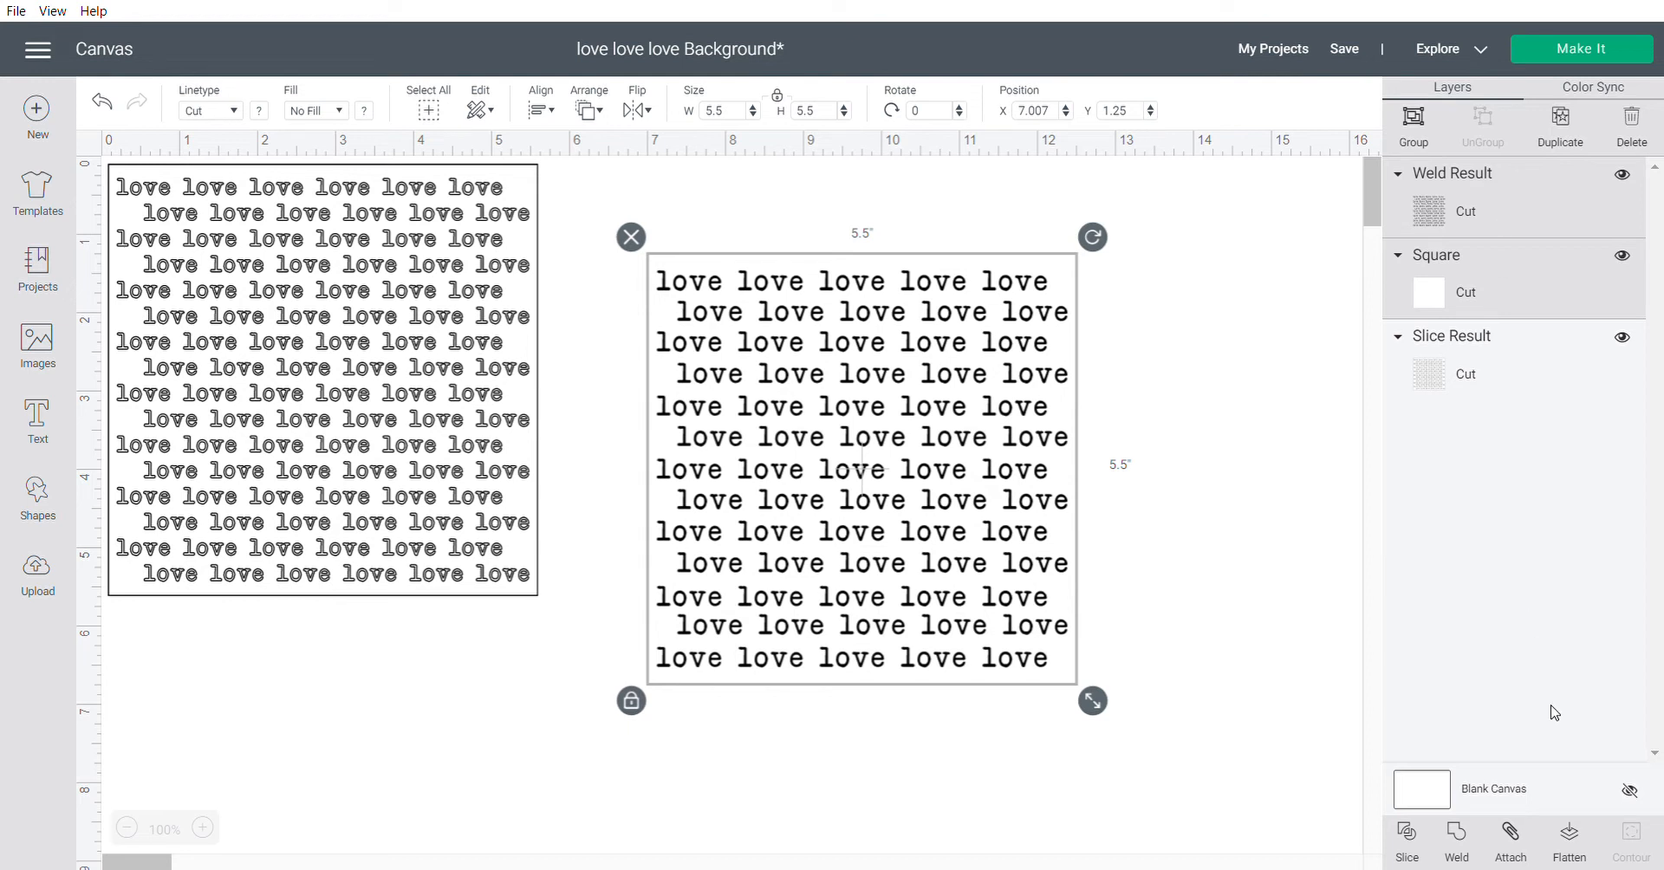
{"action": "left_click", "coordinate": [1408, 837]}
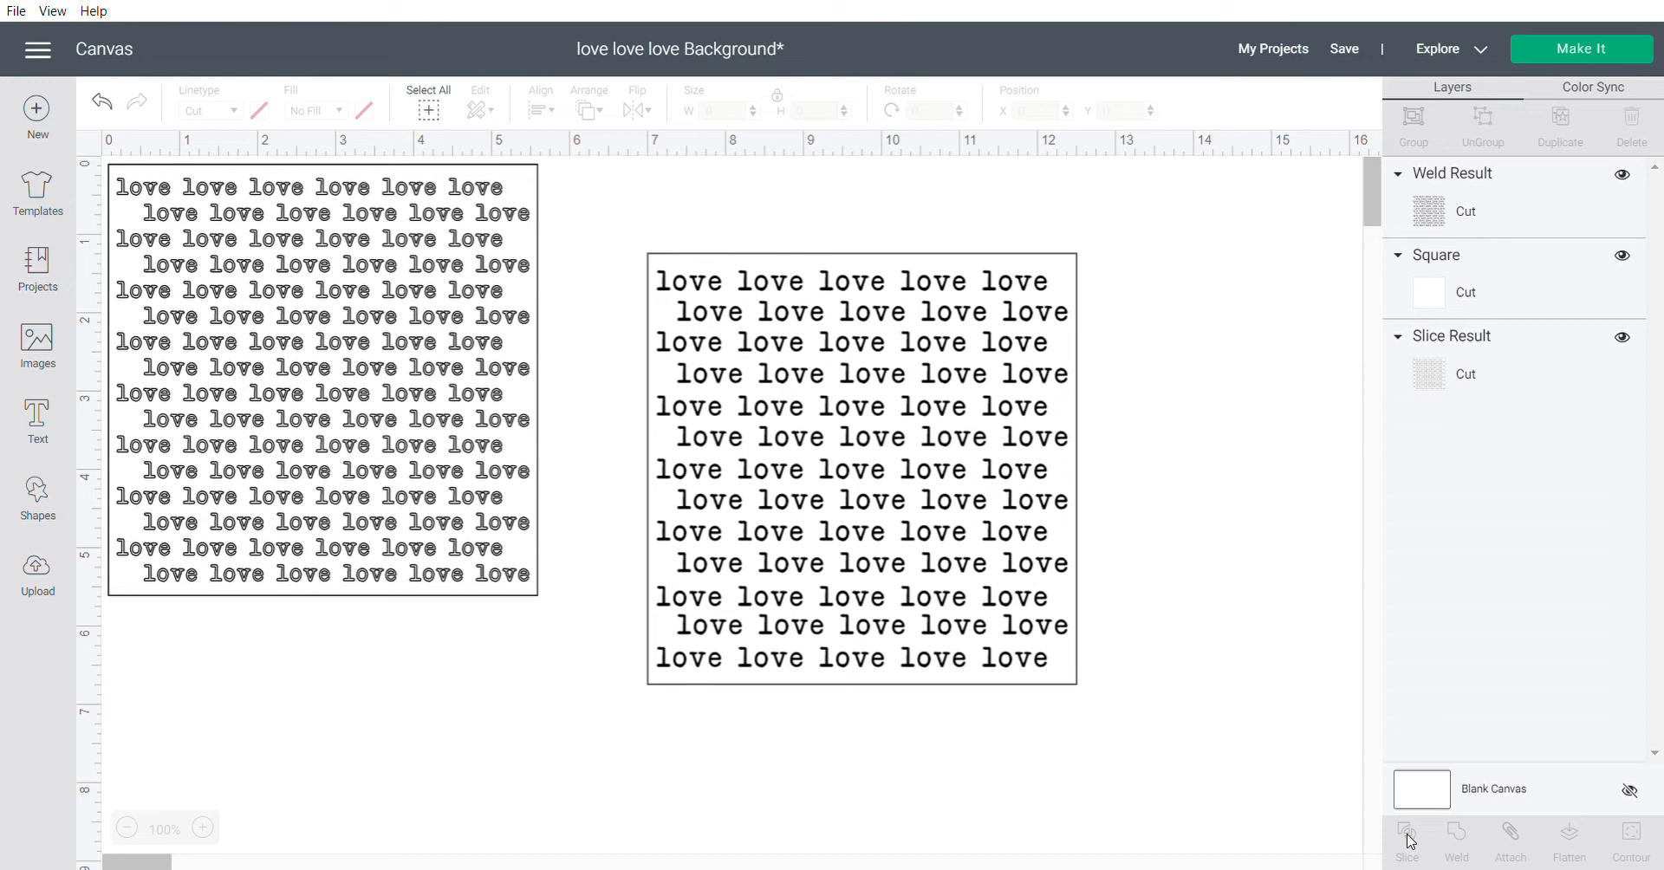
{"action": "left_click", "coordinate": [1407, 836]}
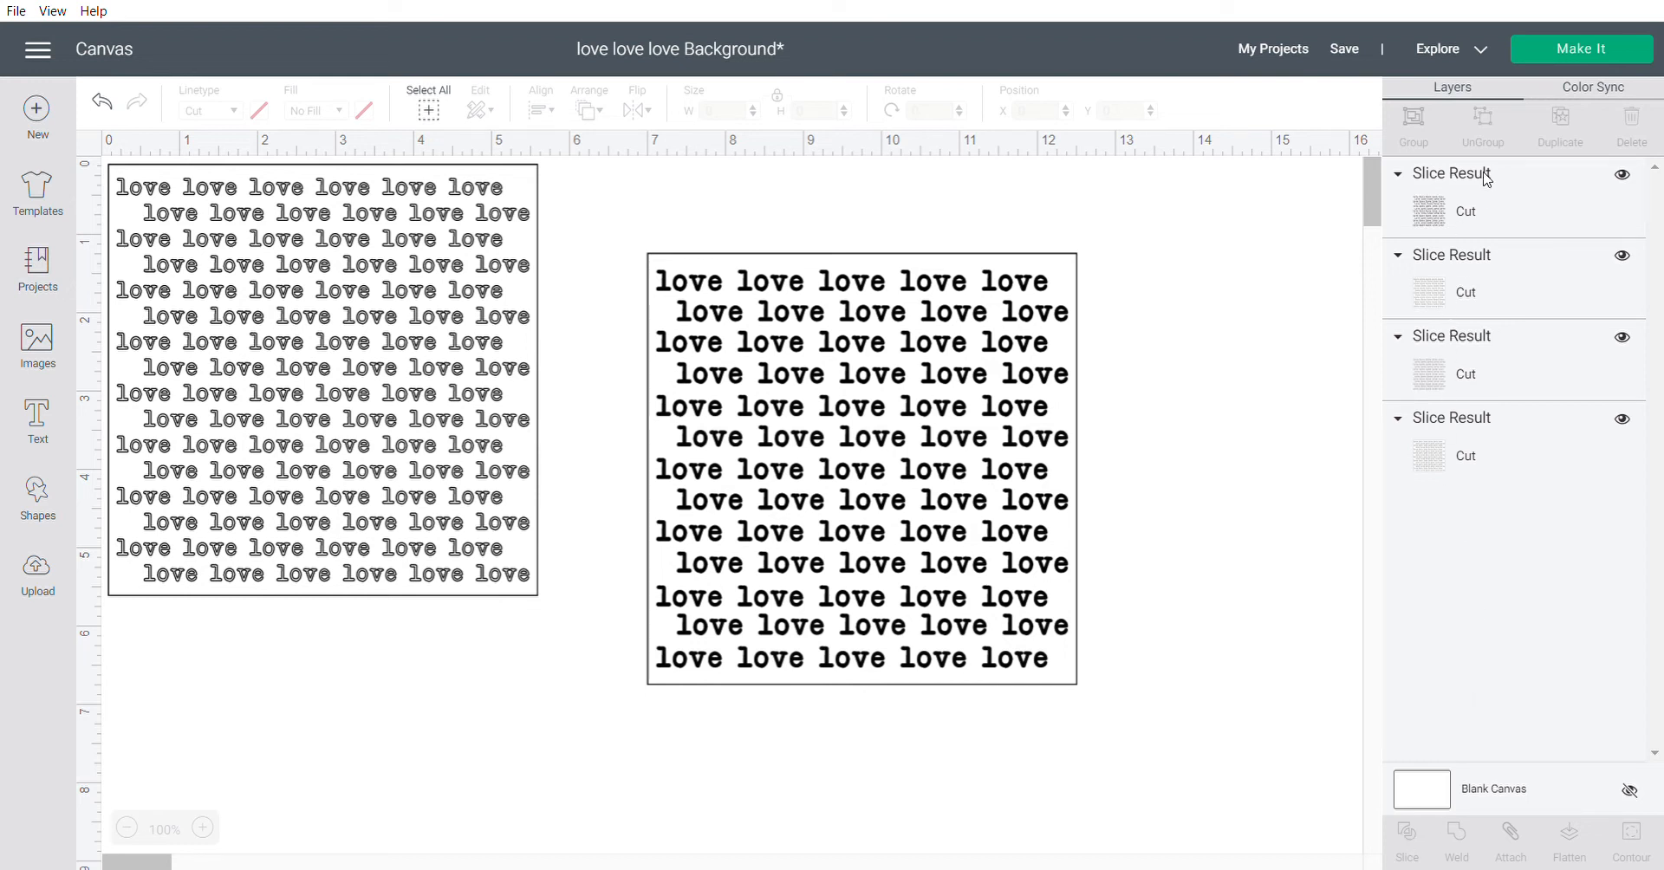
Hide the finished example panel and delete the black love text piece produced by the slice
{"action": "left_click", "coordinate": [383, 327]}
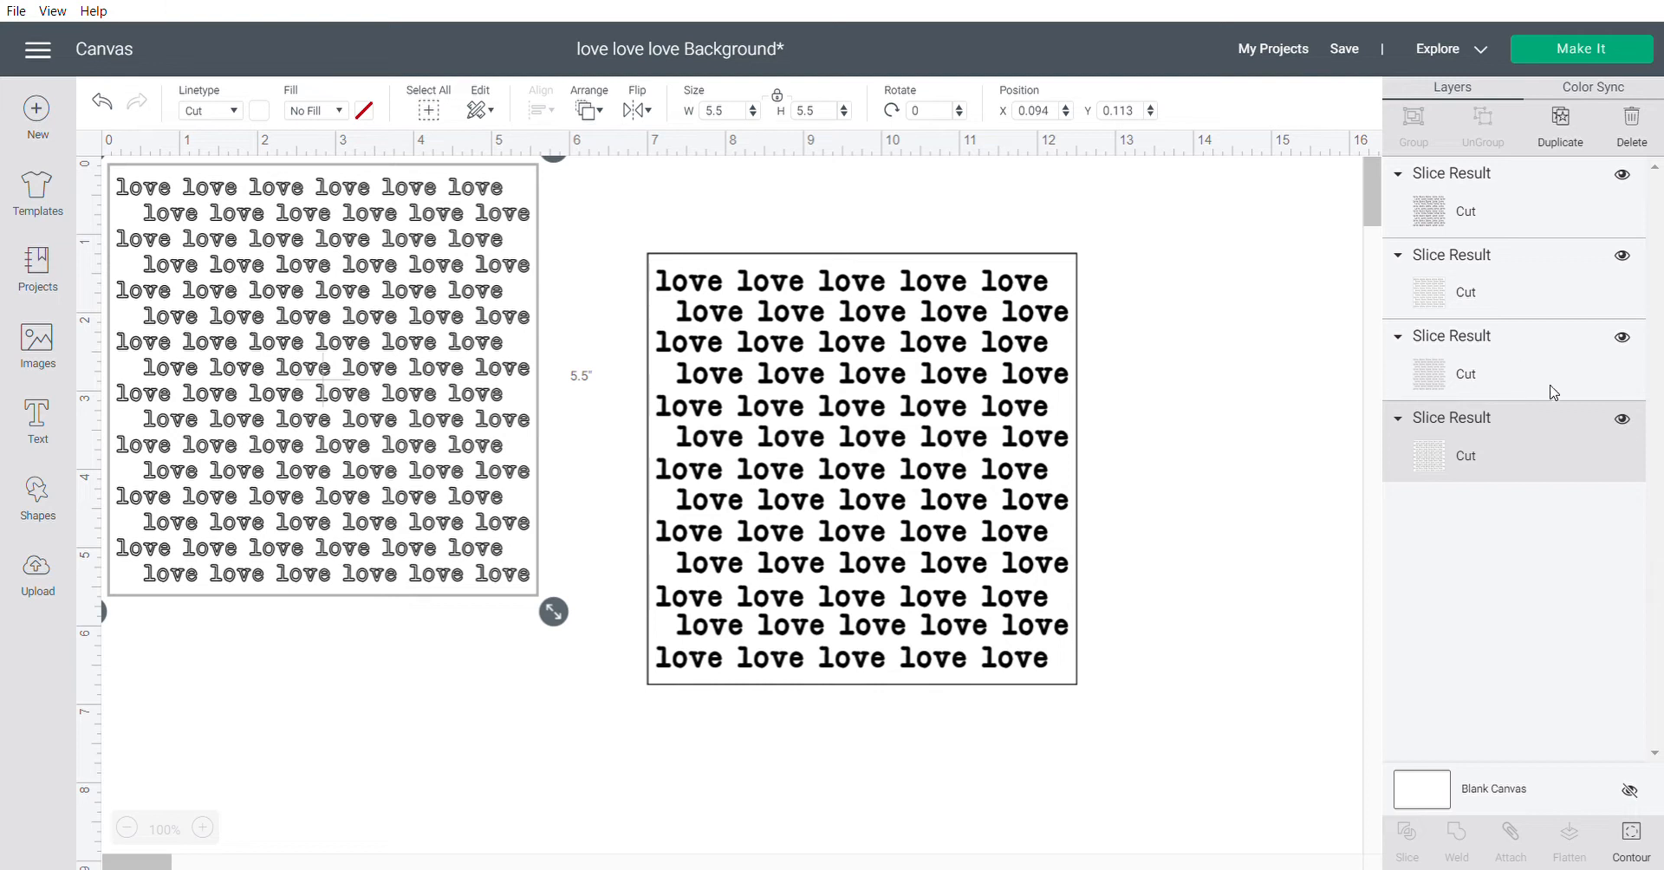
{"action": "left_click", "coordinate": [1621, 418]}
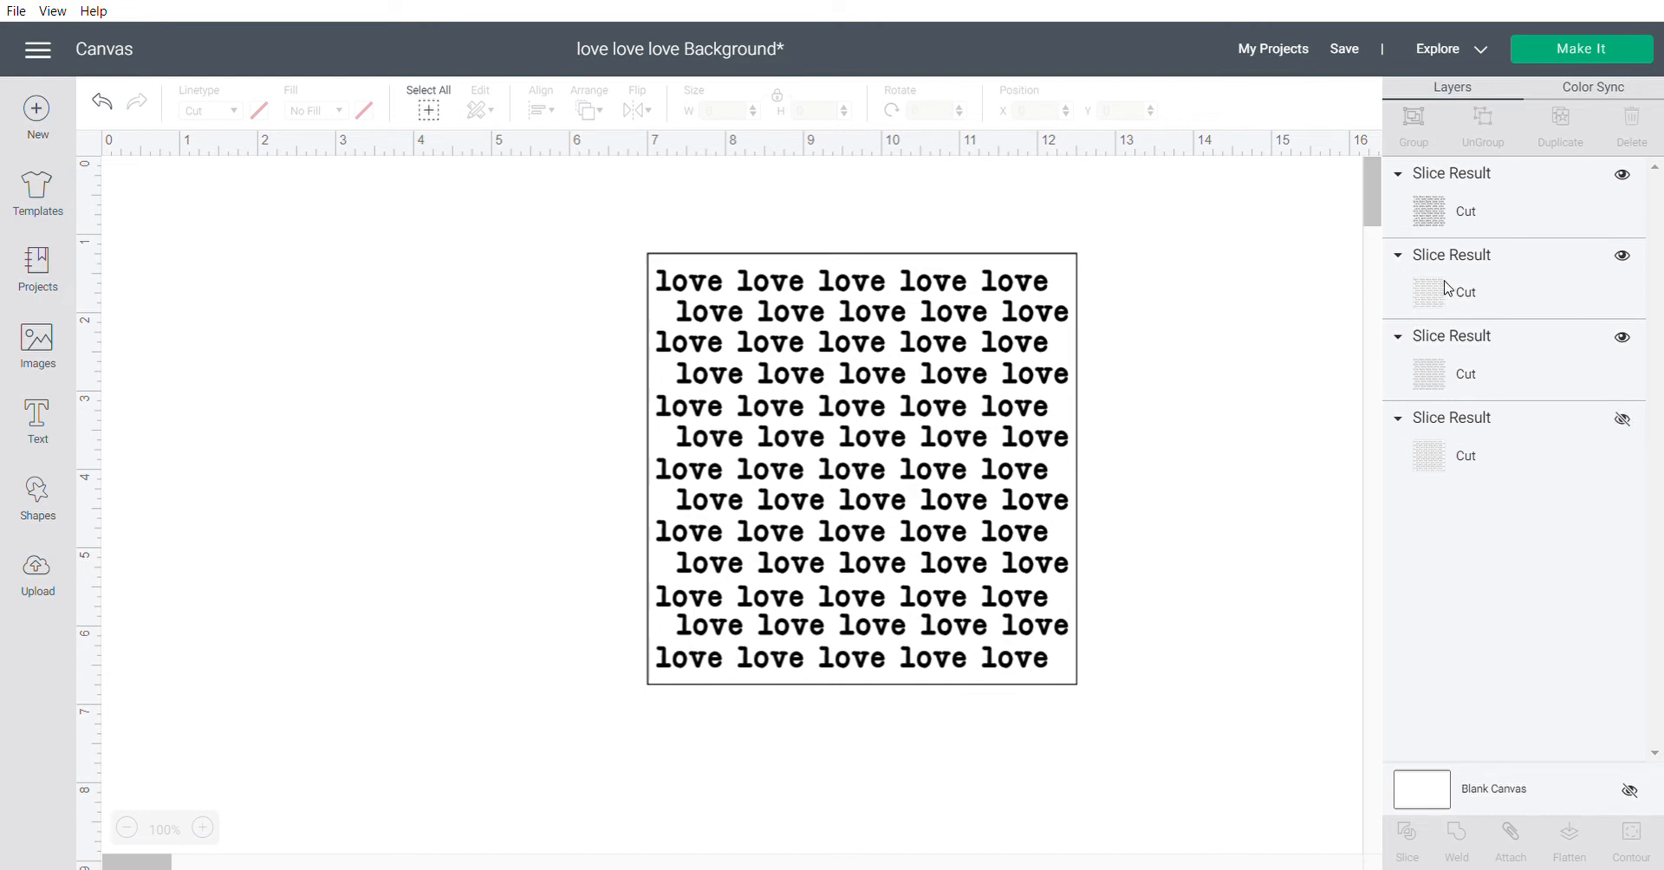
{"action": "left_click_drag", "start_coordinate": [927, 448], "coordinate": [413, 432]}
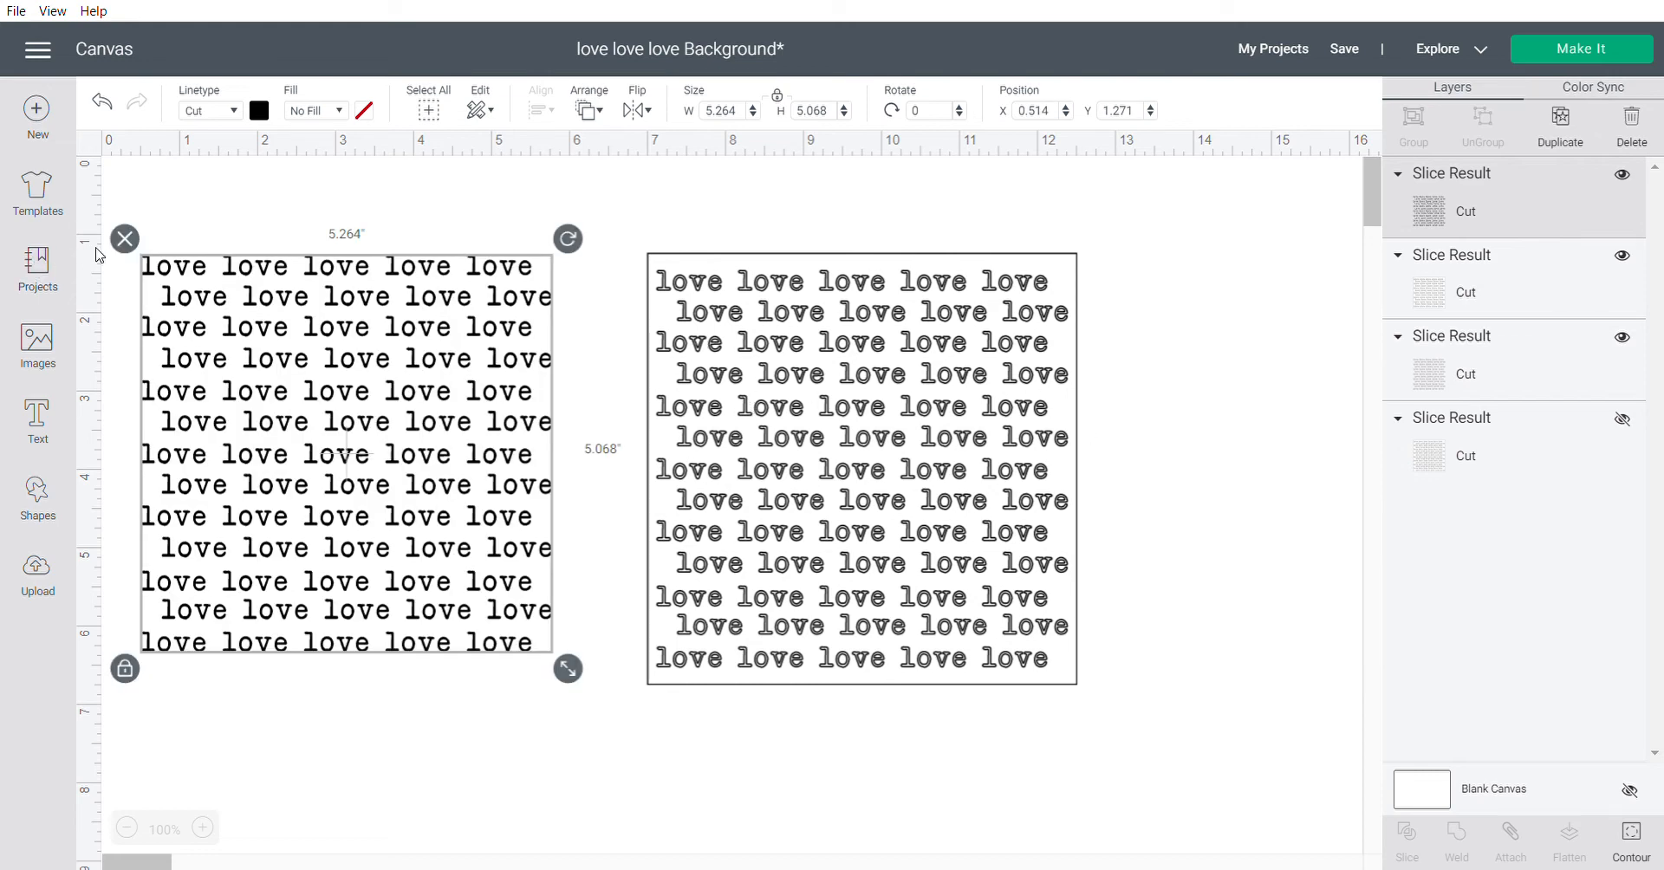
{"action": "key", "text": "ctrl+z"}
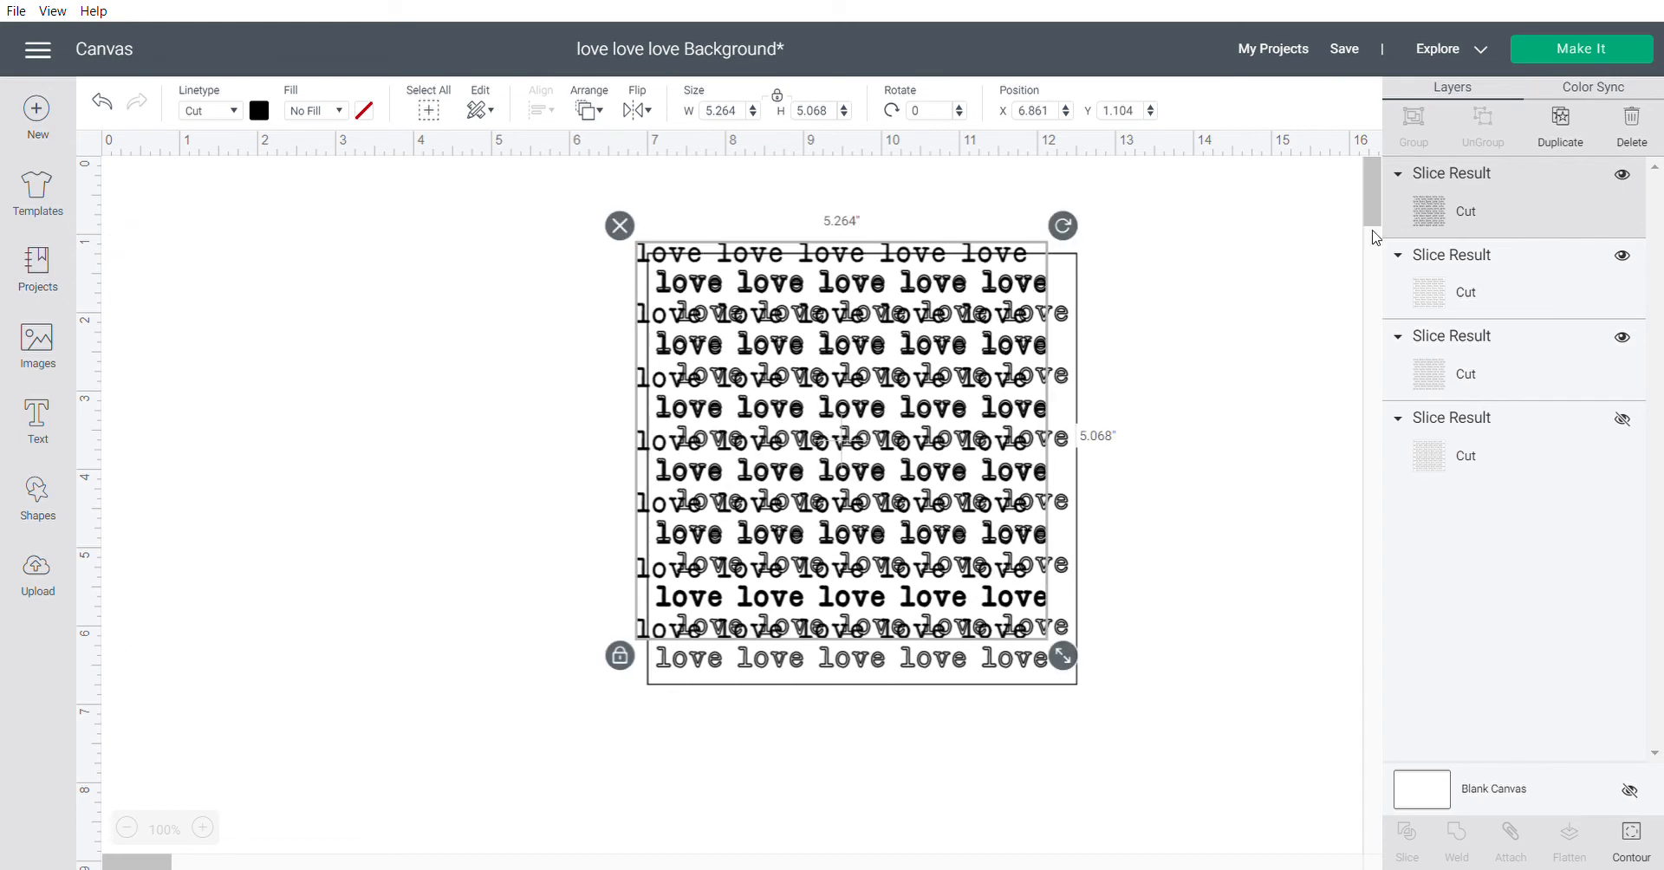
{"action": "left_click", "coordinate": [1633, 128]}
Move the cut-out panel aside, then separate and delete the outlined love text piece that remains beneath it
{"action": "left_click_drag", "start_coordinate": [1023, 390], "coordinate": [1363, 390]}
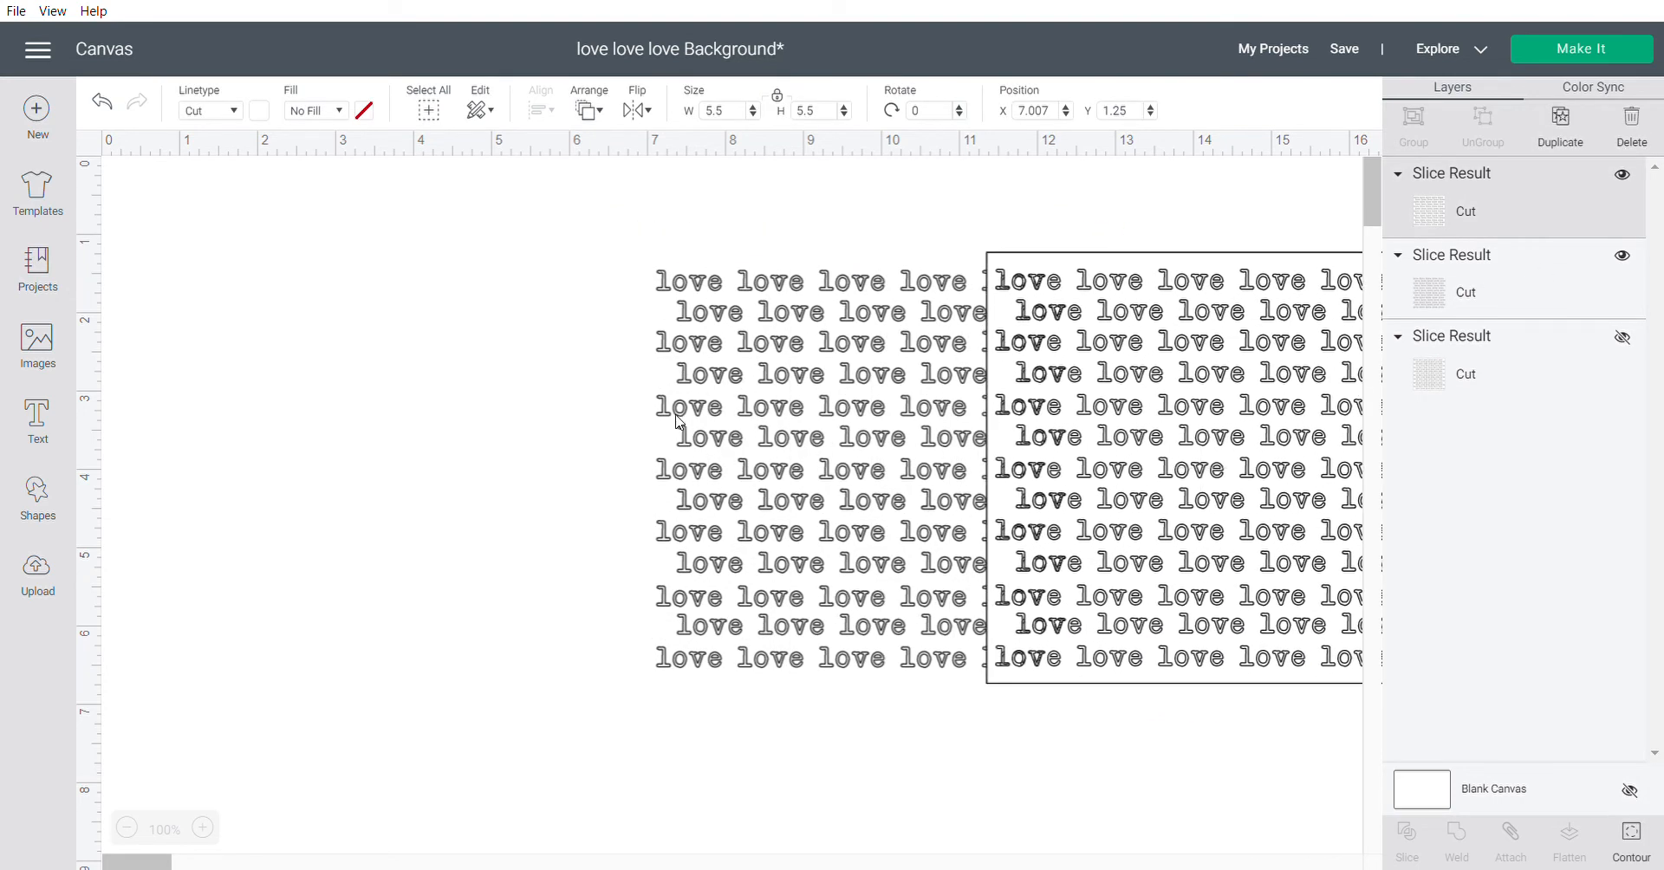
{"action": "left_click", "coordinate": [689, 288]}
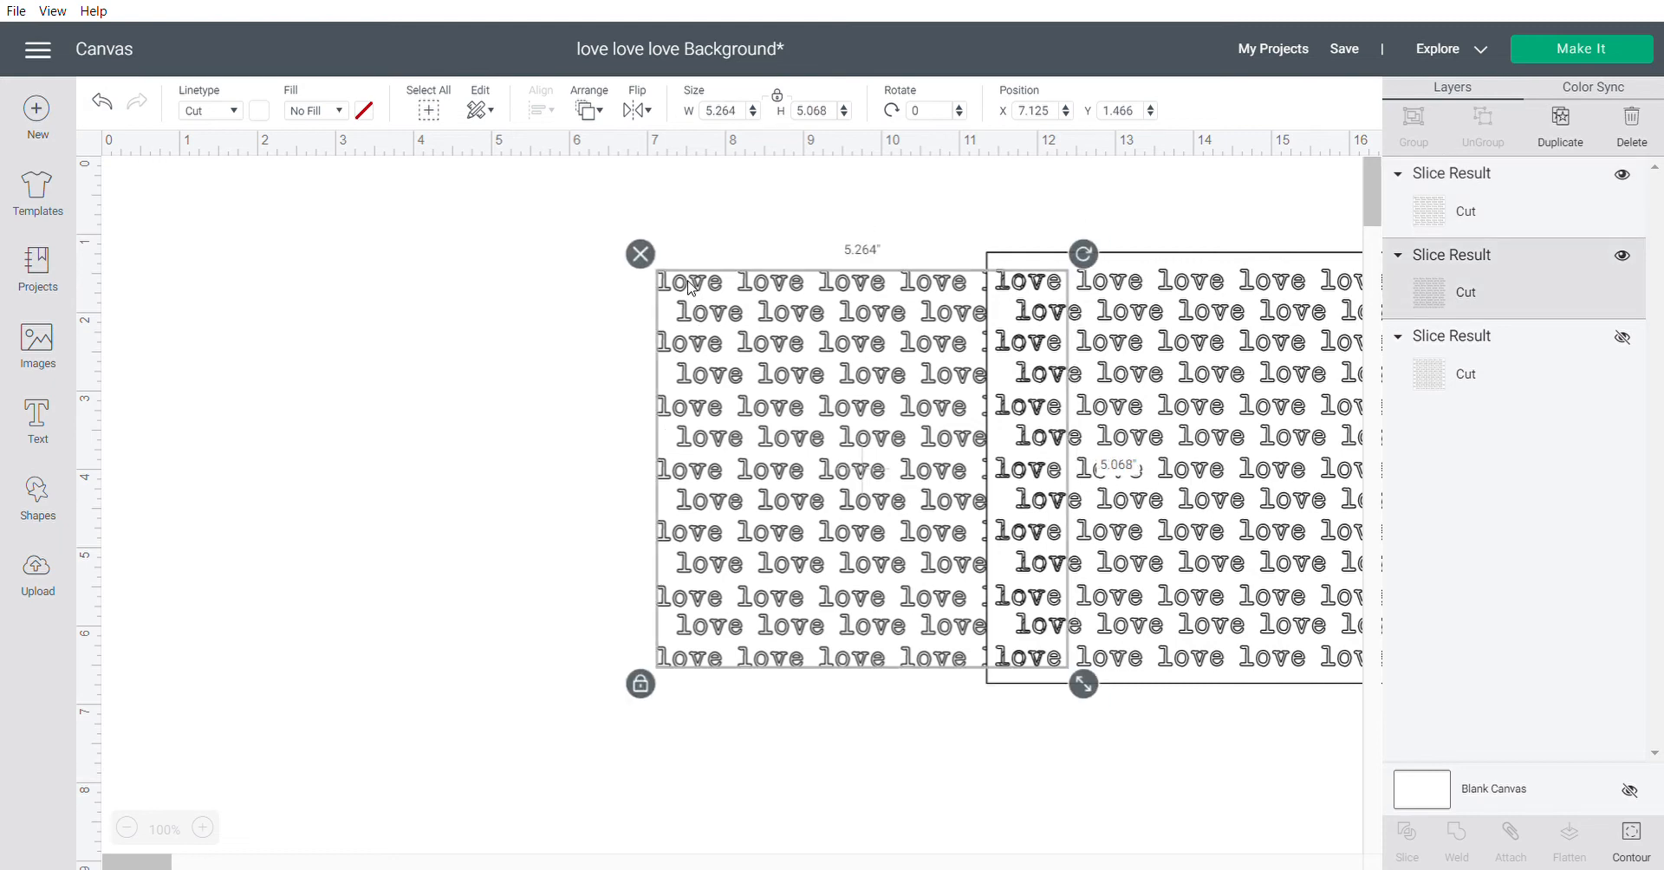
{"action": "left_click_drag", "start_coordinate": [785, 372], "coordinate": [334, 356]}
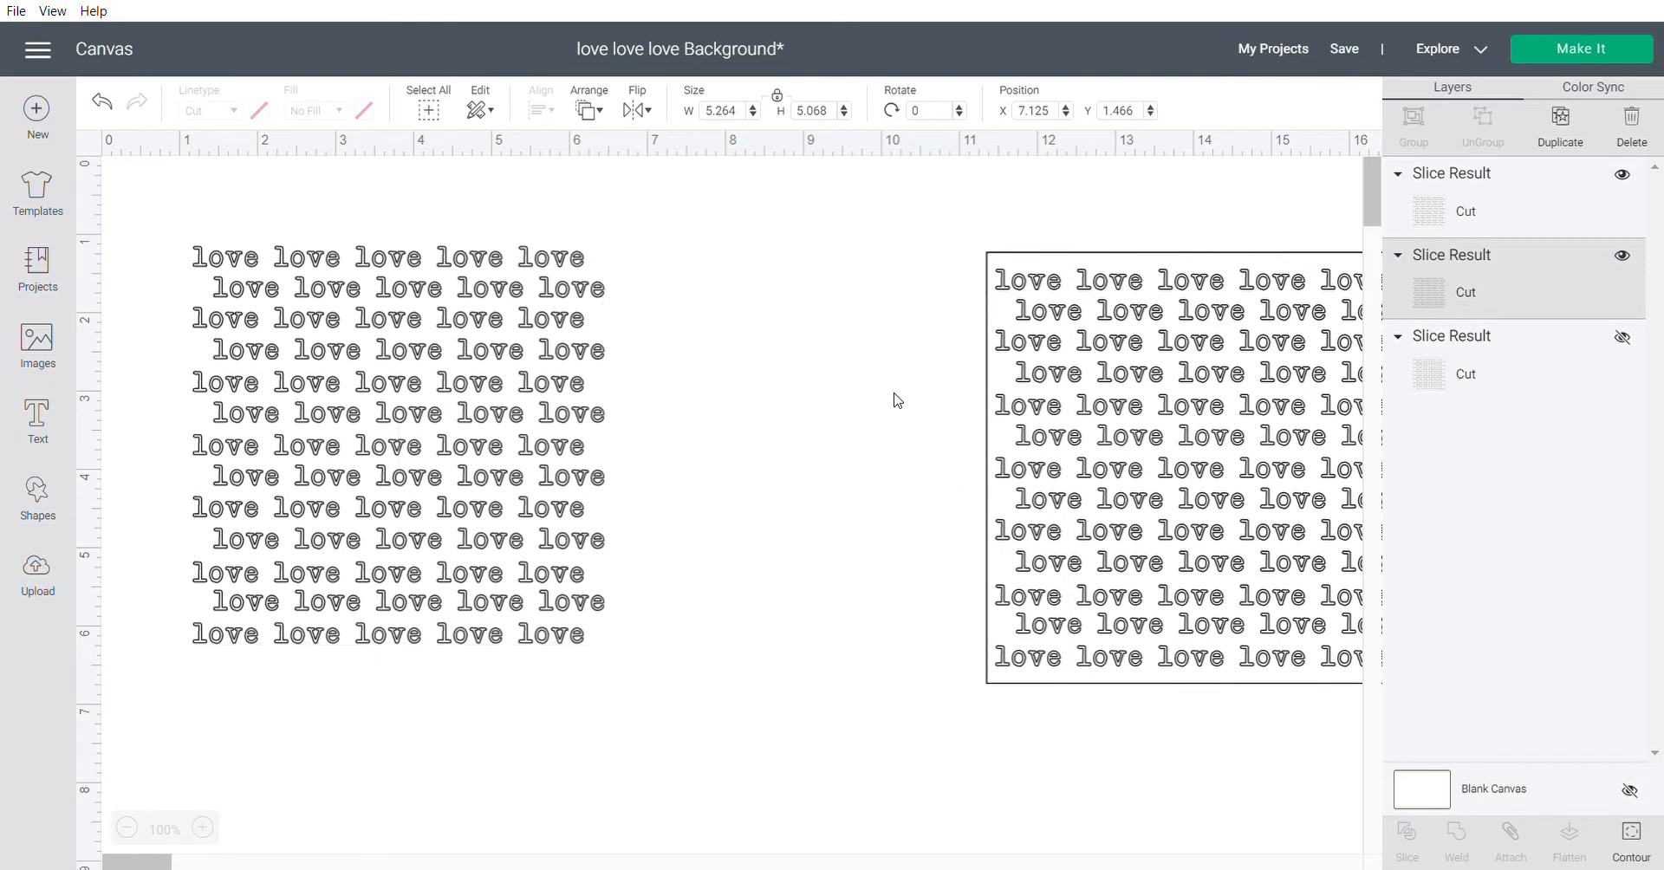
{"action": "left_click", "coordinate": [244, 407]}
{"action": "left_click", "coordinate": [178, 228]}
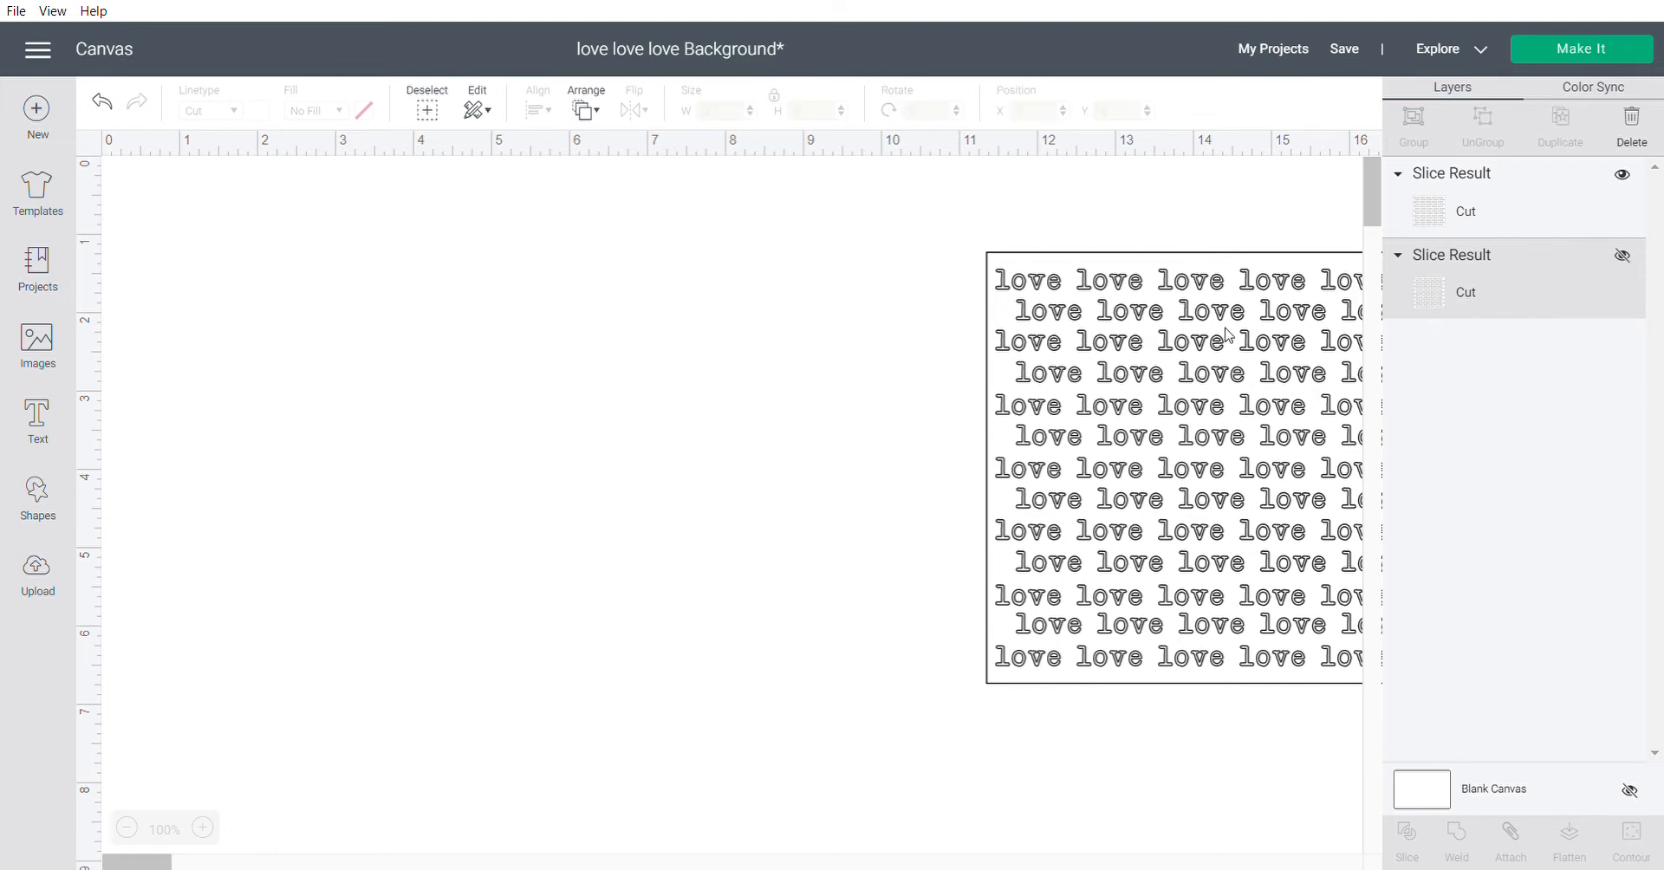
Make the finished example visible again and arrange it and the new cut-out panel side by side with a gap
{"action": "left_click_drag", "start_coordinate": [1225, 335], "coordinate": [1021, 334]}
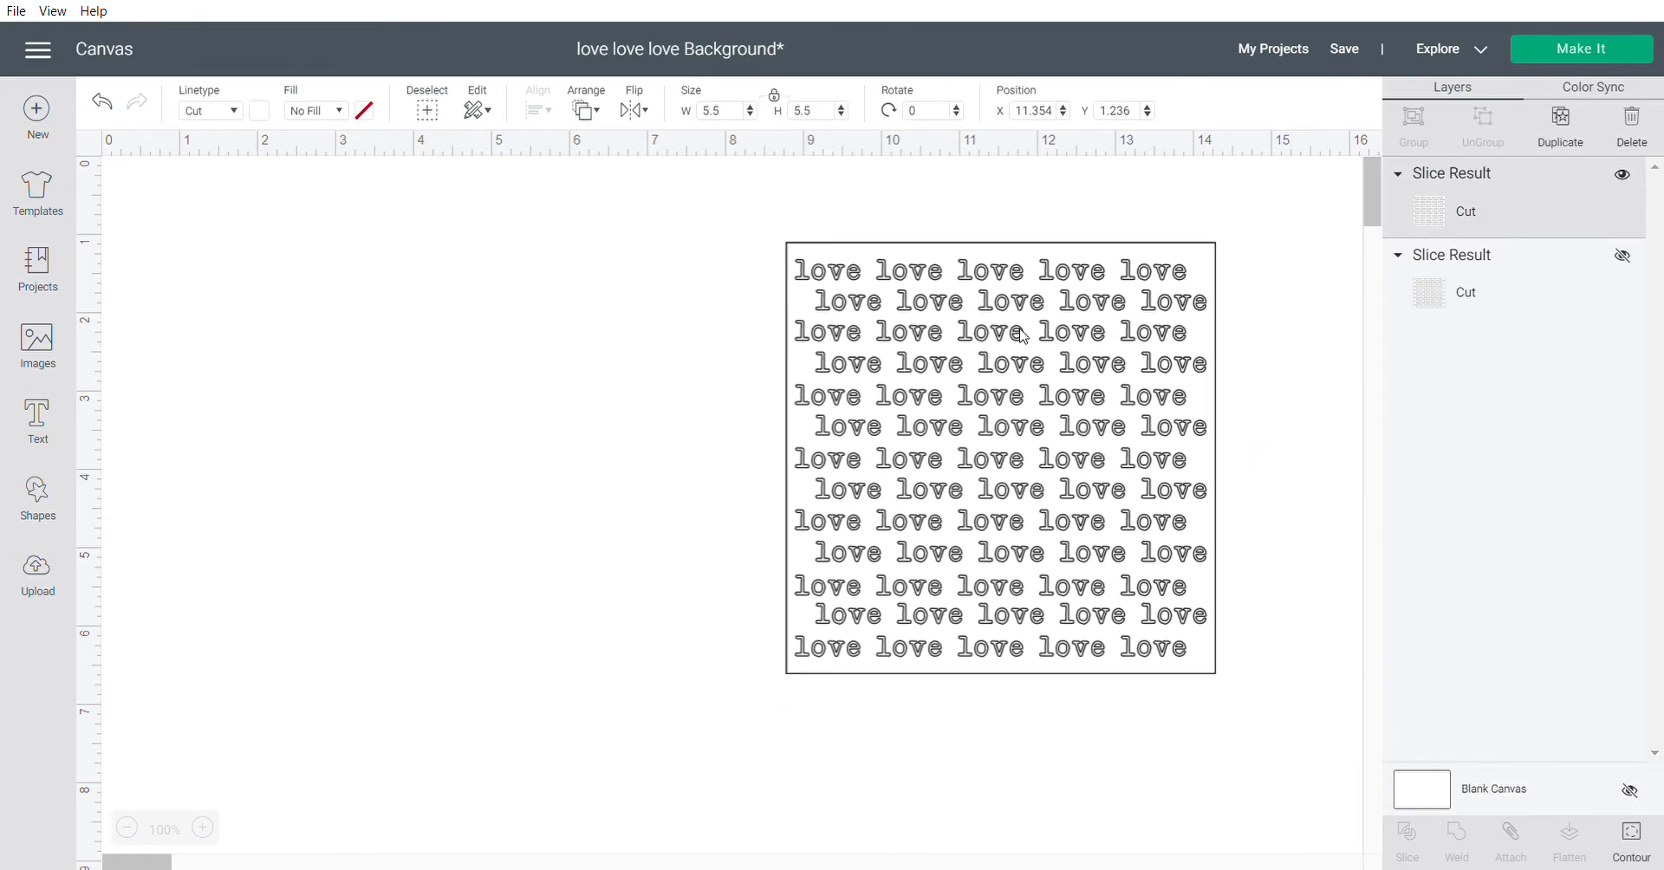
{"action": "left_click", "coordinate": [1628, 269]}
{"action": "left_click_drag", "start_coordinate": [386, 301], "coordinate": [468, 386]}
{"action": "left_click", "coordinate": [702, 351]}
{"action": "left_click_drag", "start_coordinate": [986, 364], "coordinate": [735, 295]}
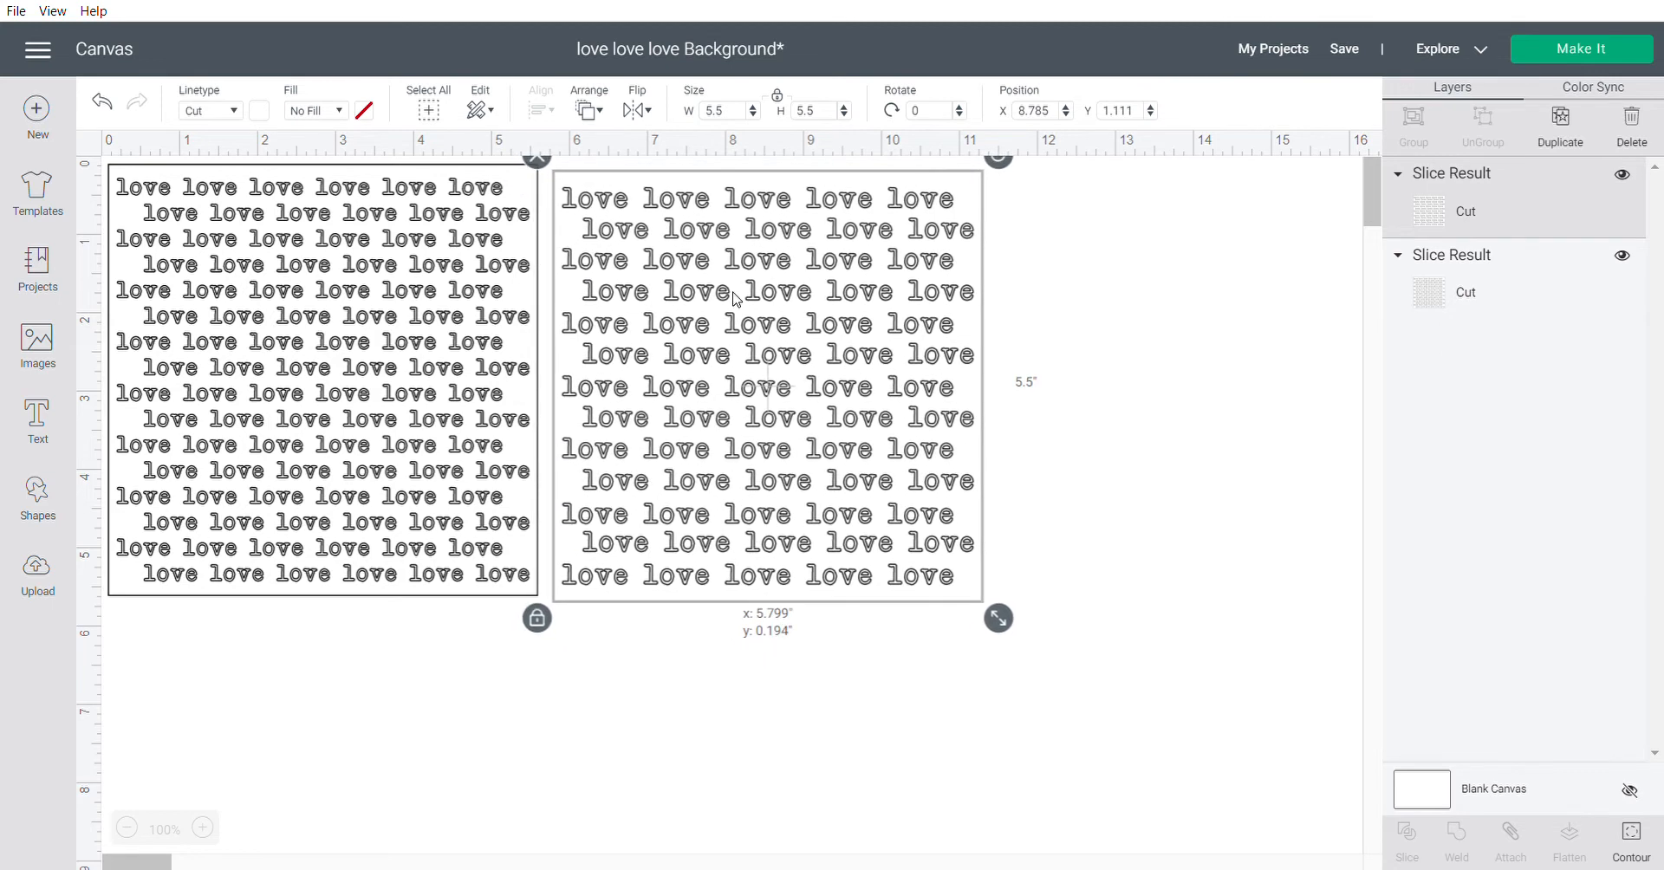
{"action": "key", "text": "ctrl+z"}
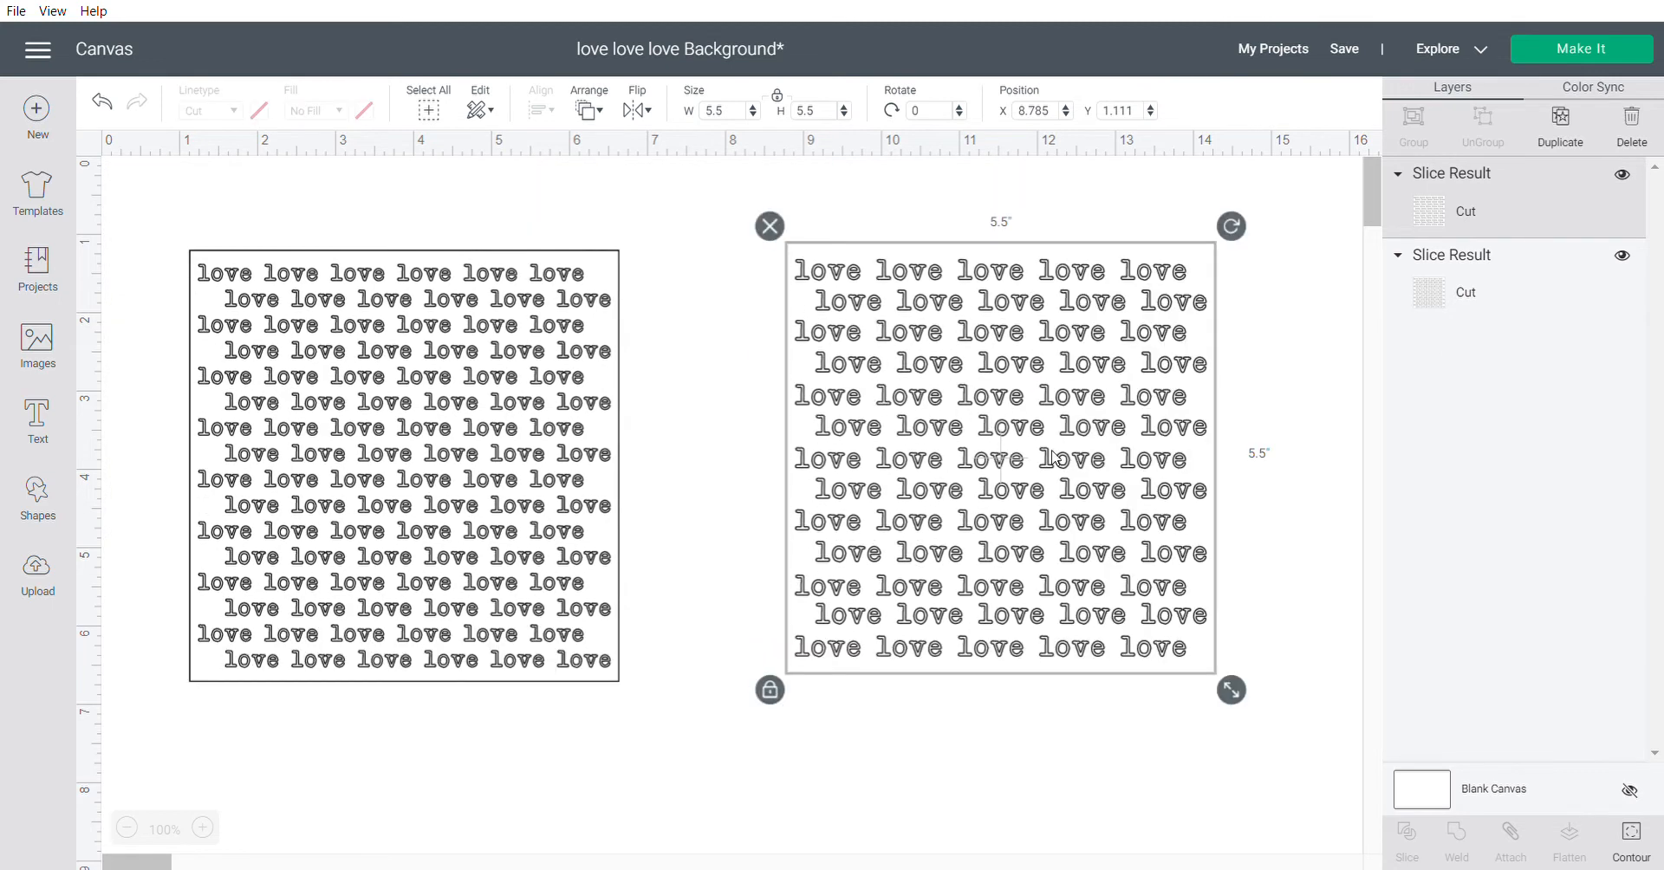
{"action": "key", "text": "ctrl+z"}
{"action": "left_click_drag", "start_coordinate": [850, 457], "coordinate": [980, 534]}
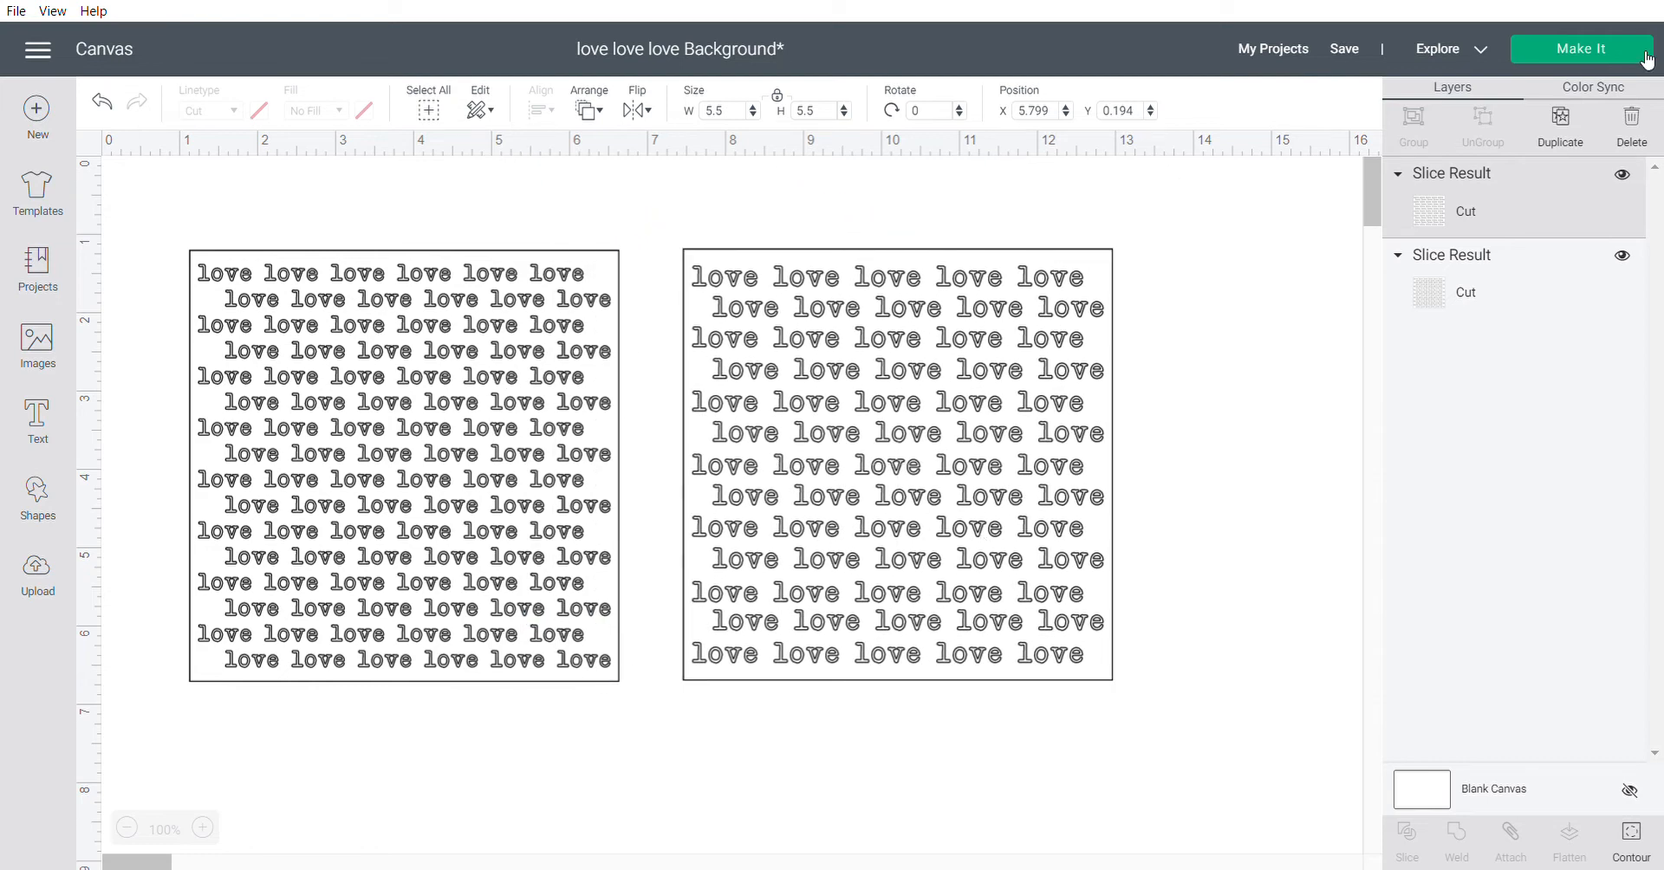
Add the text "love" in the Another Typewriter font and place it below the example panel
{"action": "left_click", "coordinate": [917, 397]}
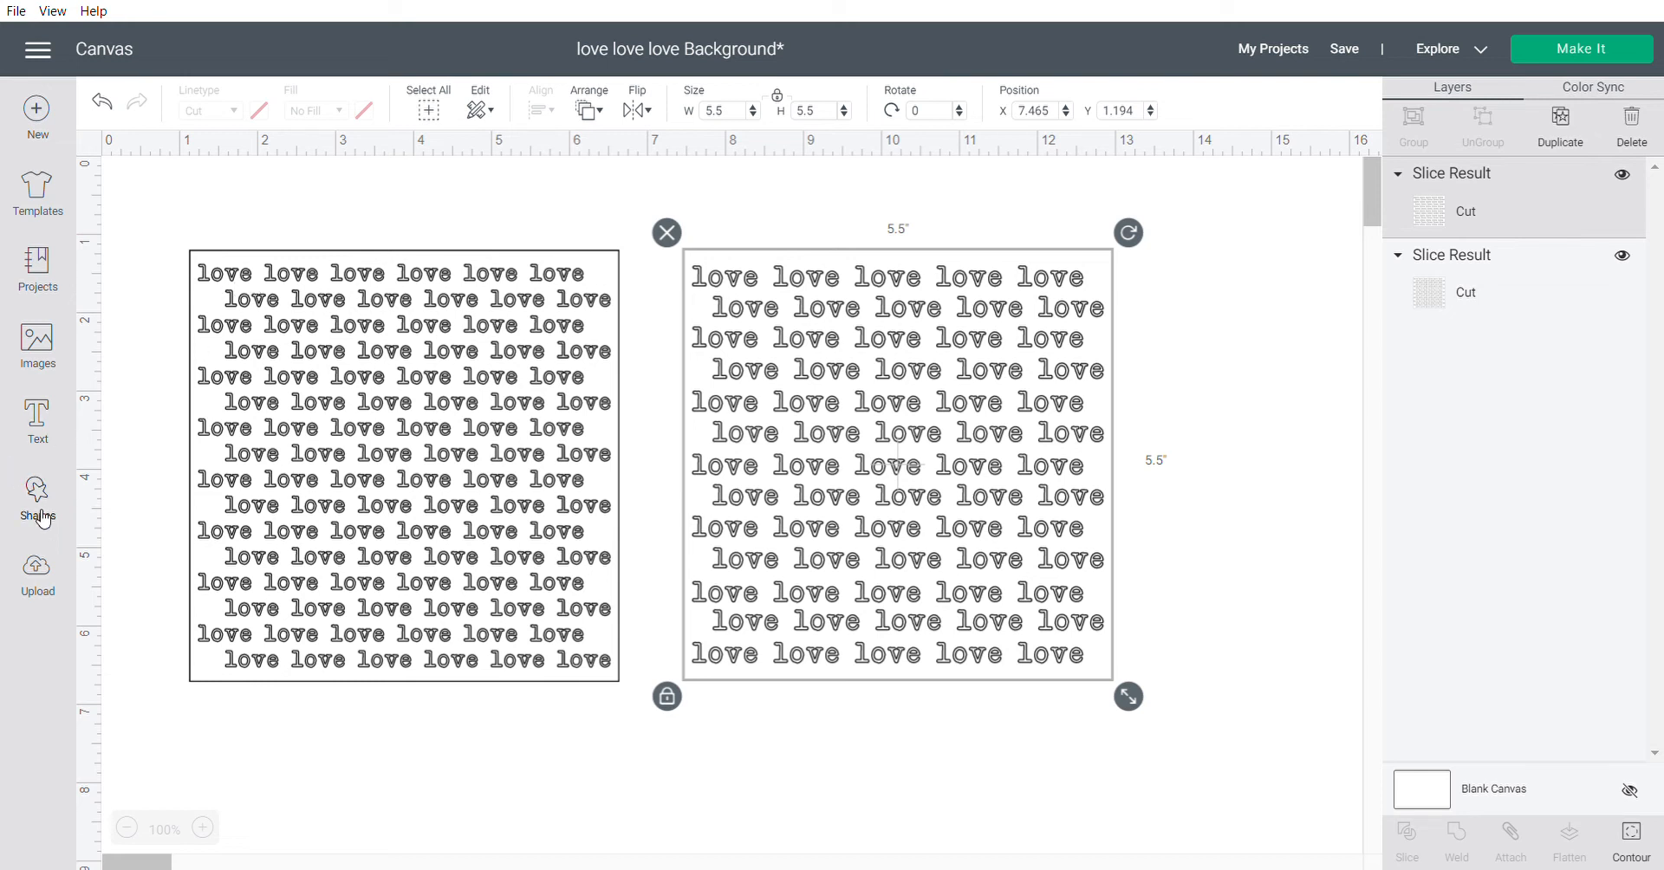
{"action": "left_click", "coordinate": [38, 414]}
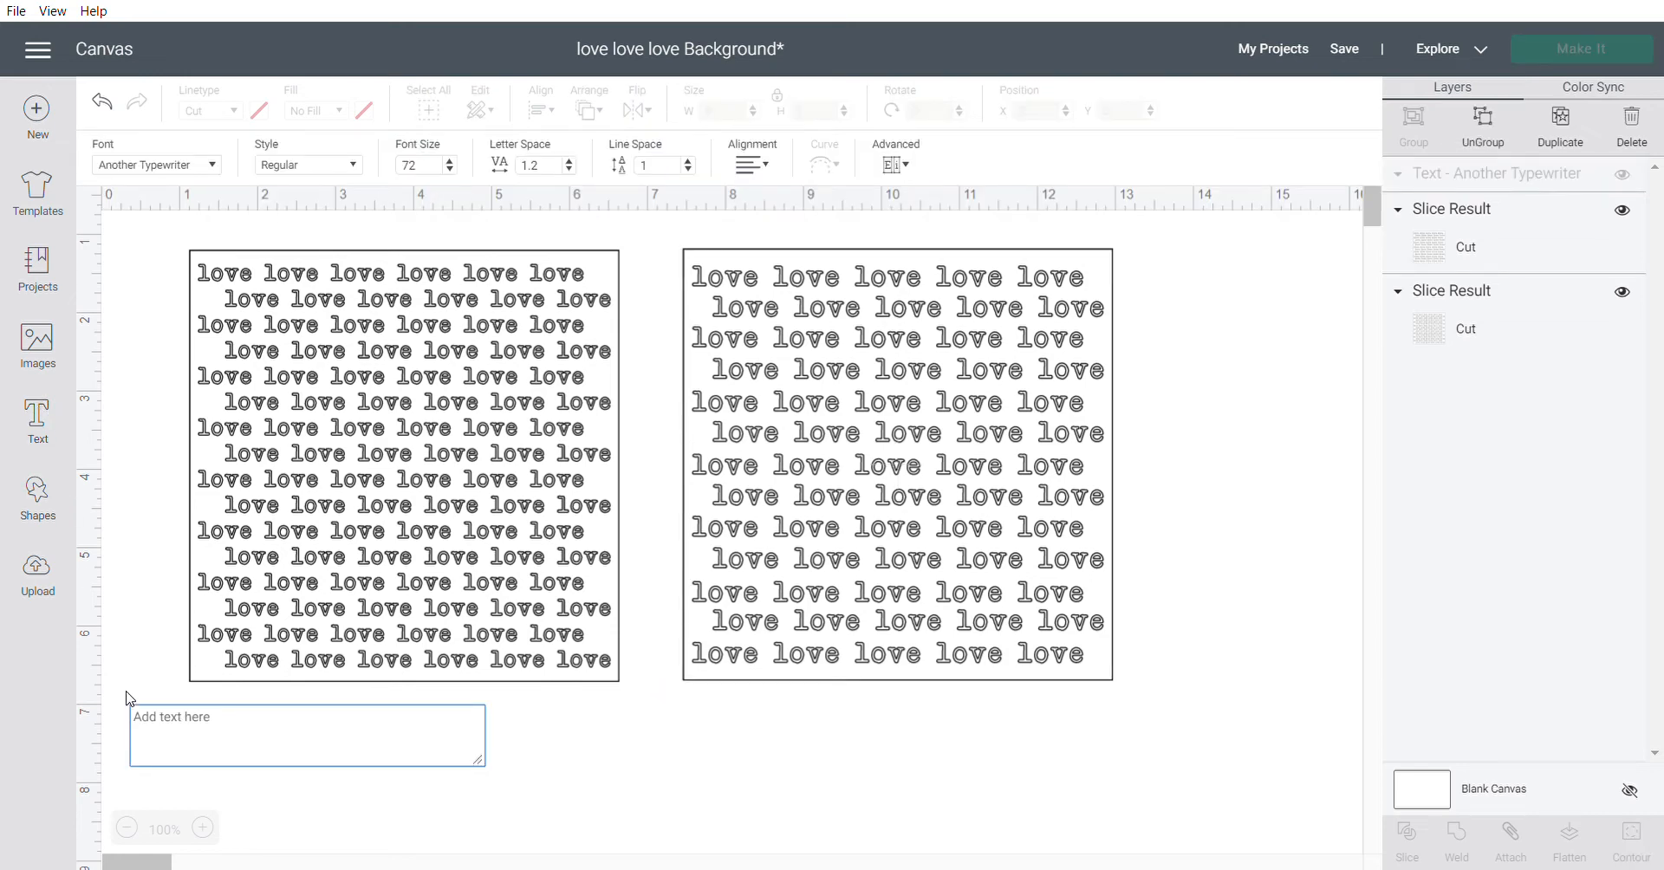
{"action": "type", "text": "love"}
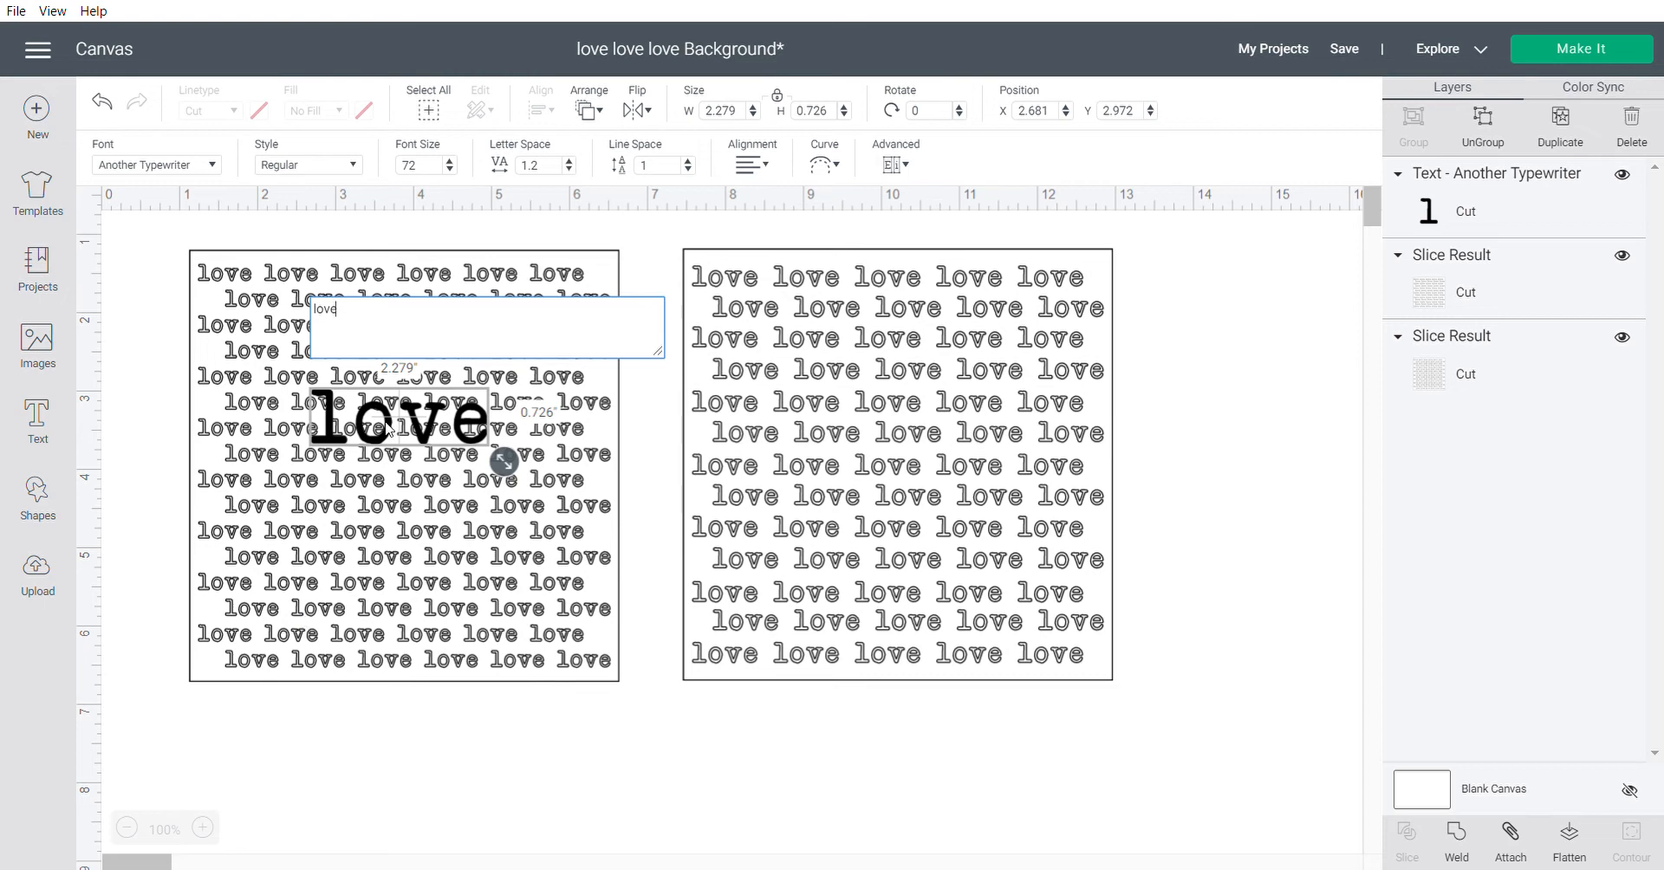
{"action": "left_click_drag", "start_coordinate": [387, 428], "coordinate": [377, 768]}
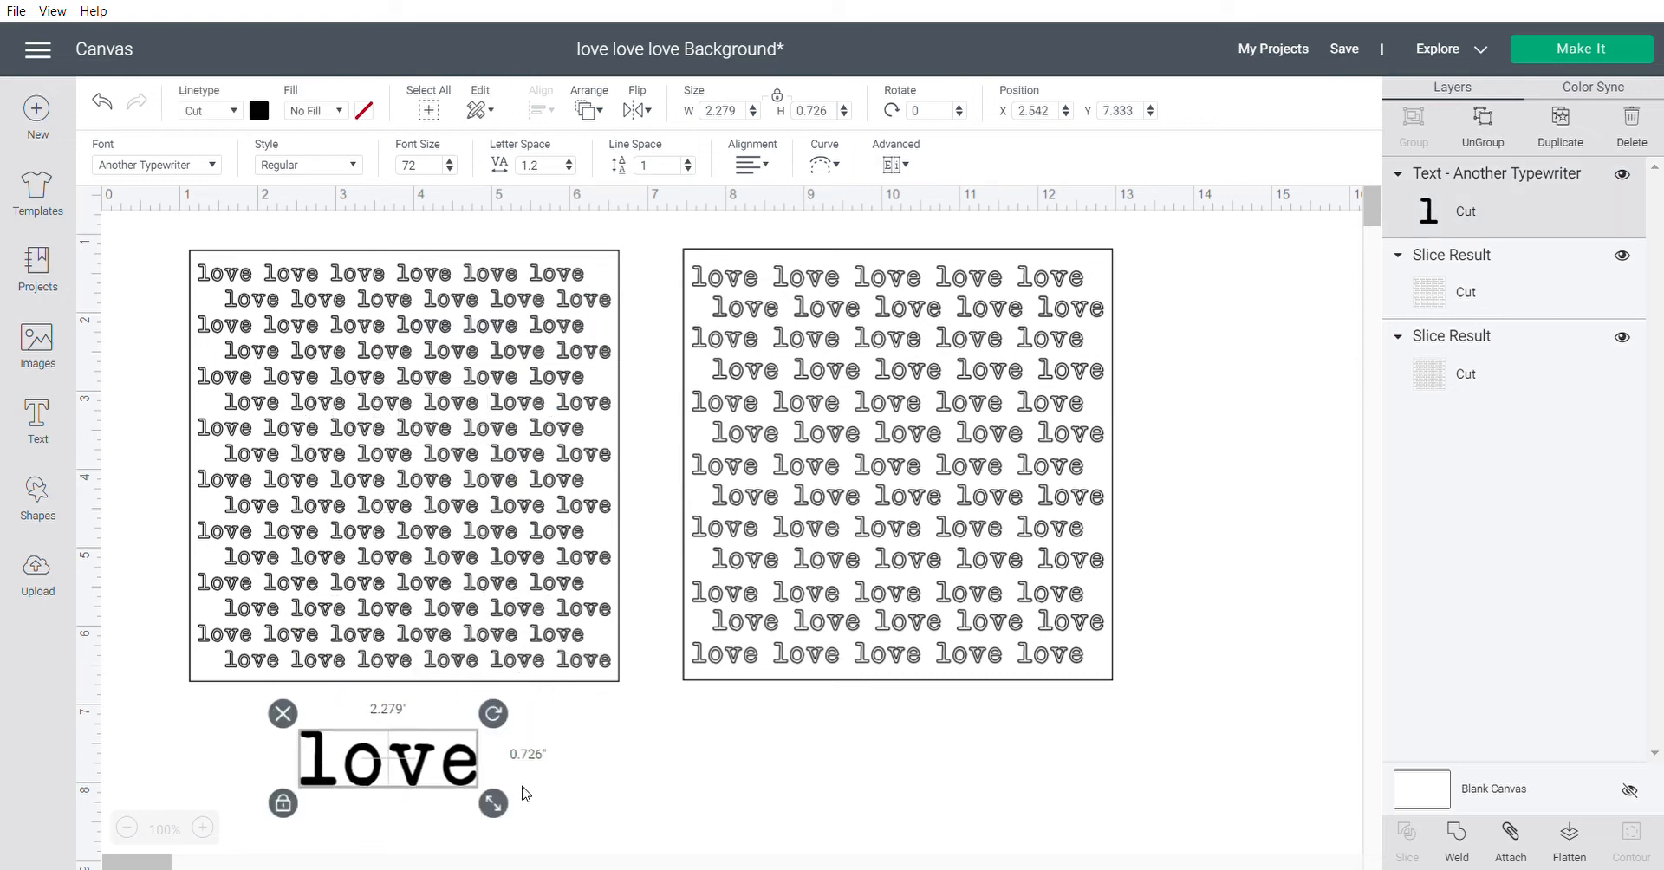
{"action": "left_click", "coordinate": [544, 764]}
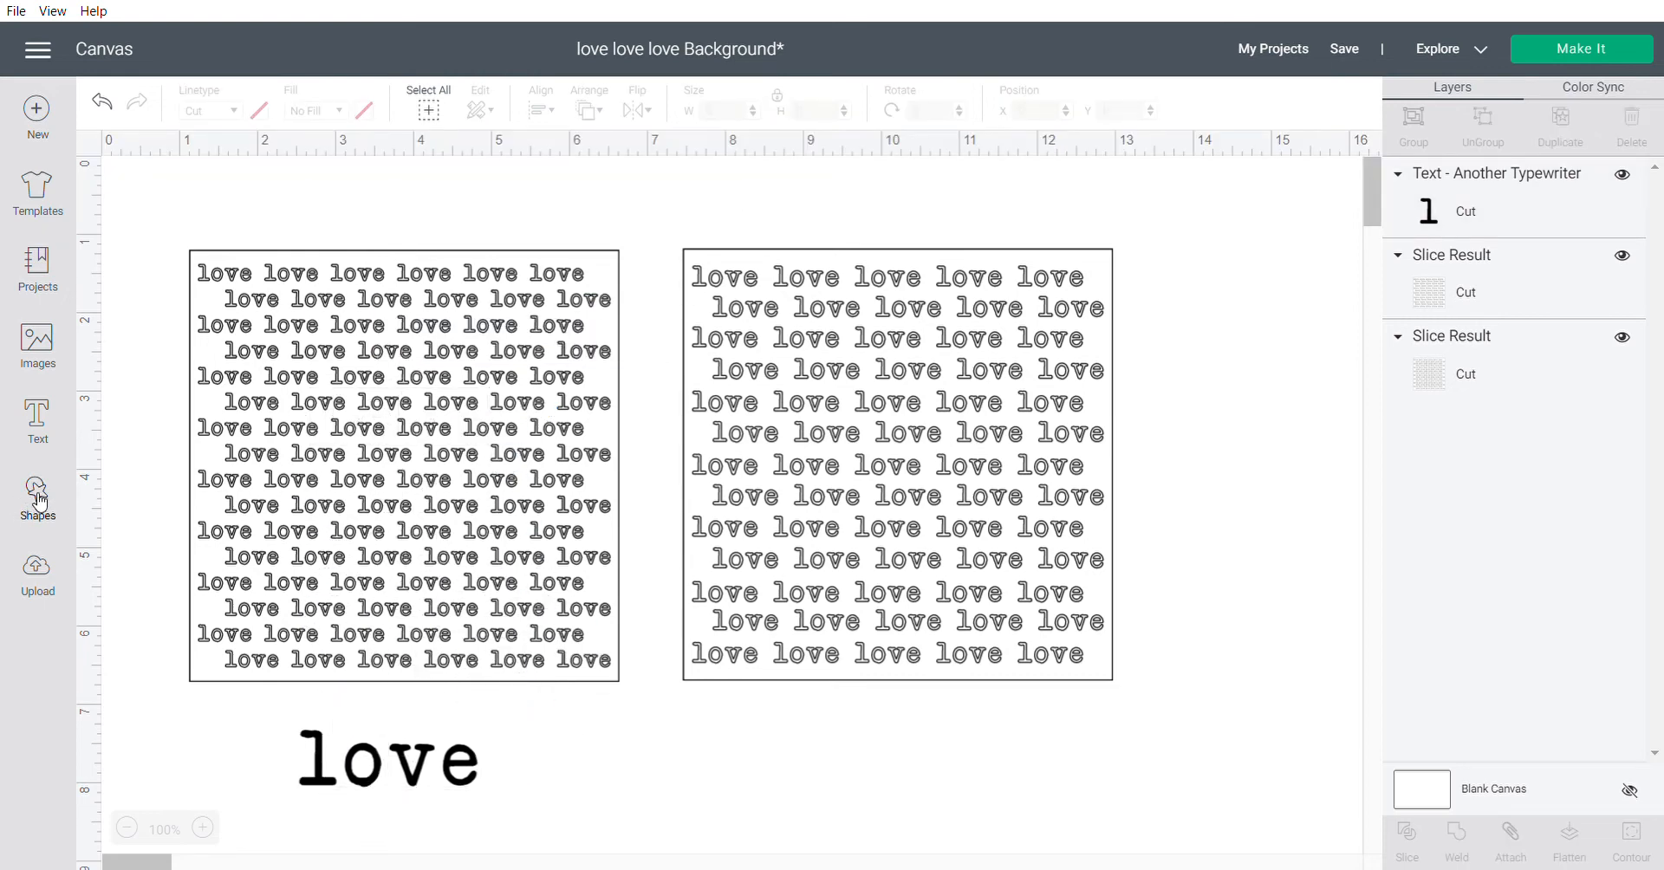
{"action": "left_click", "coordinate": [38, 497]}
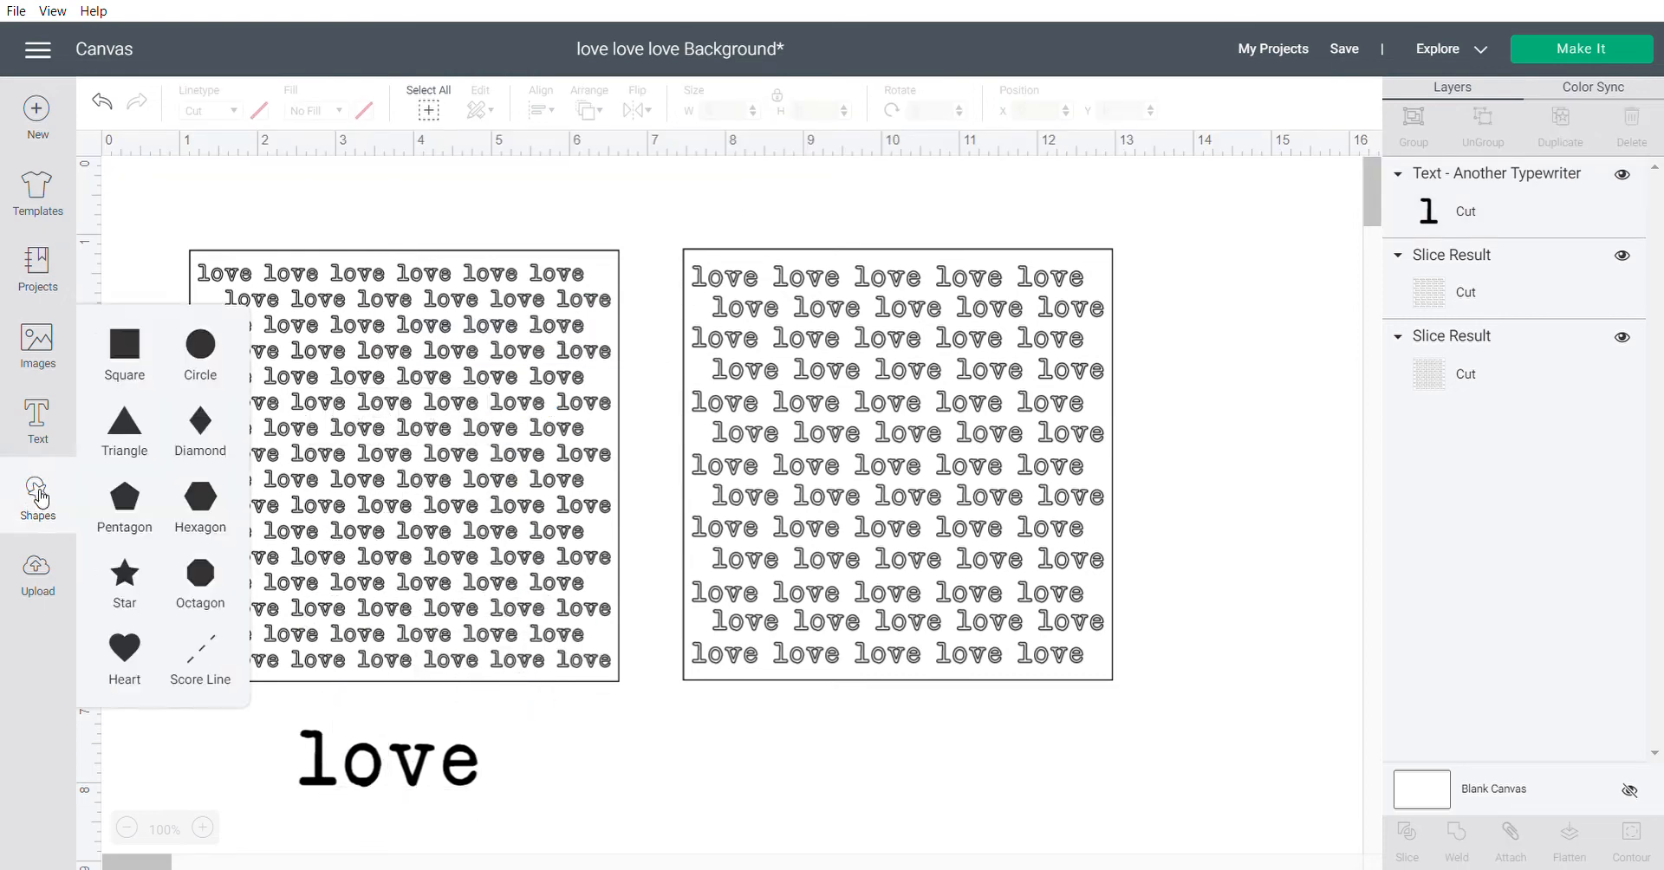
{"action": "left_click", "coordinate": [203, 350]}
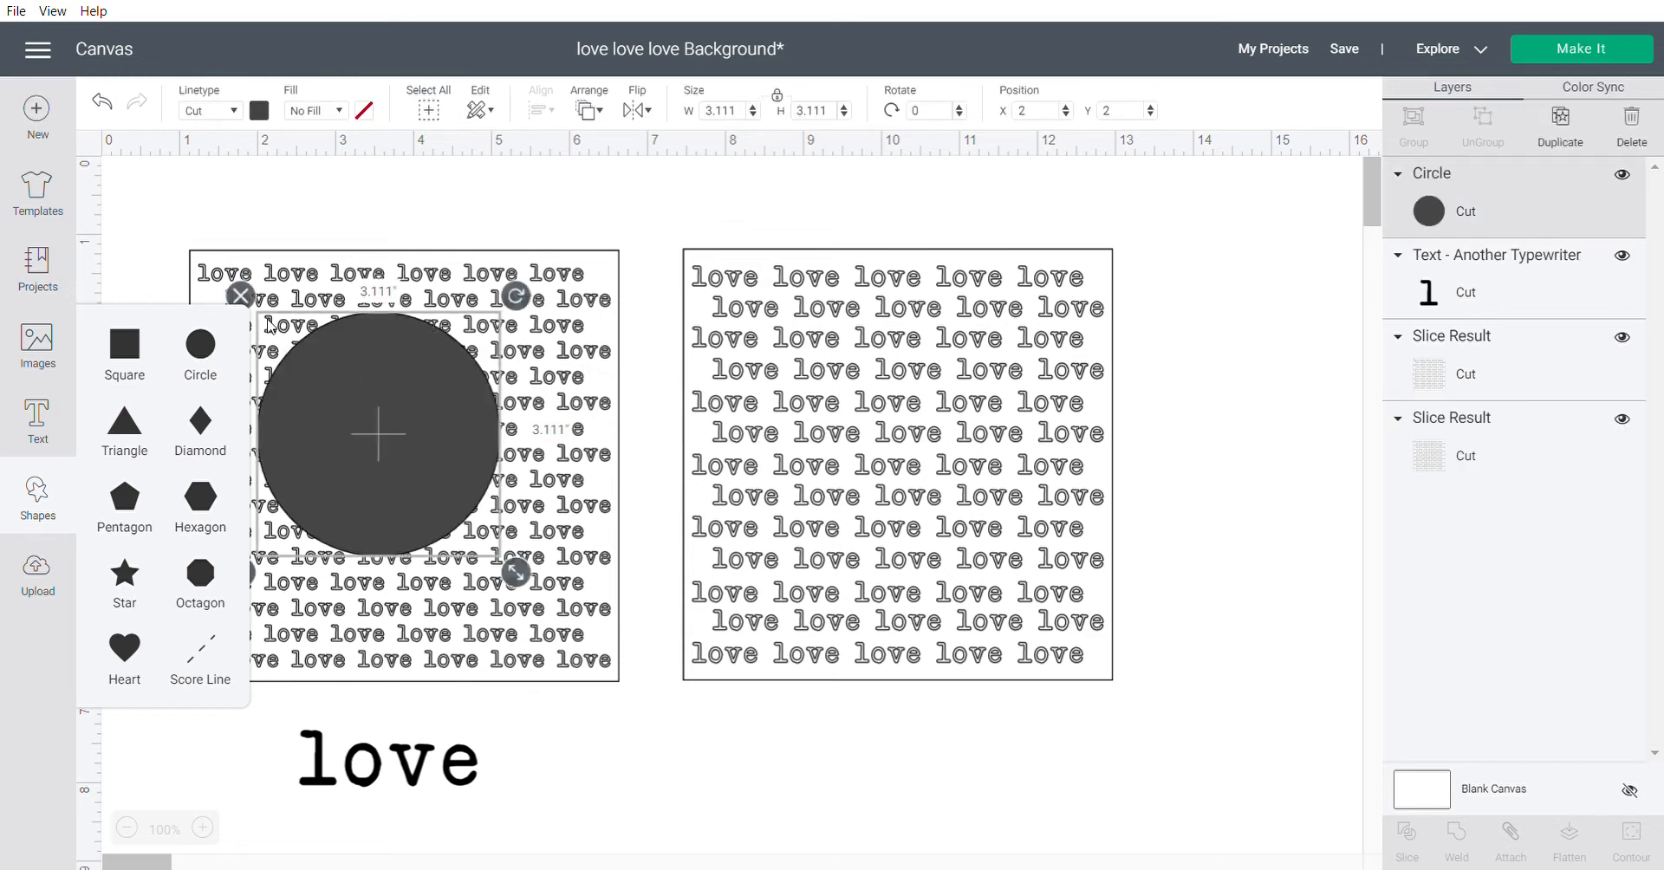
{"action": "left_click", "coordinate": [241, 295]}
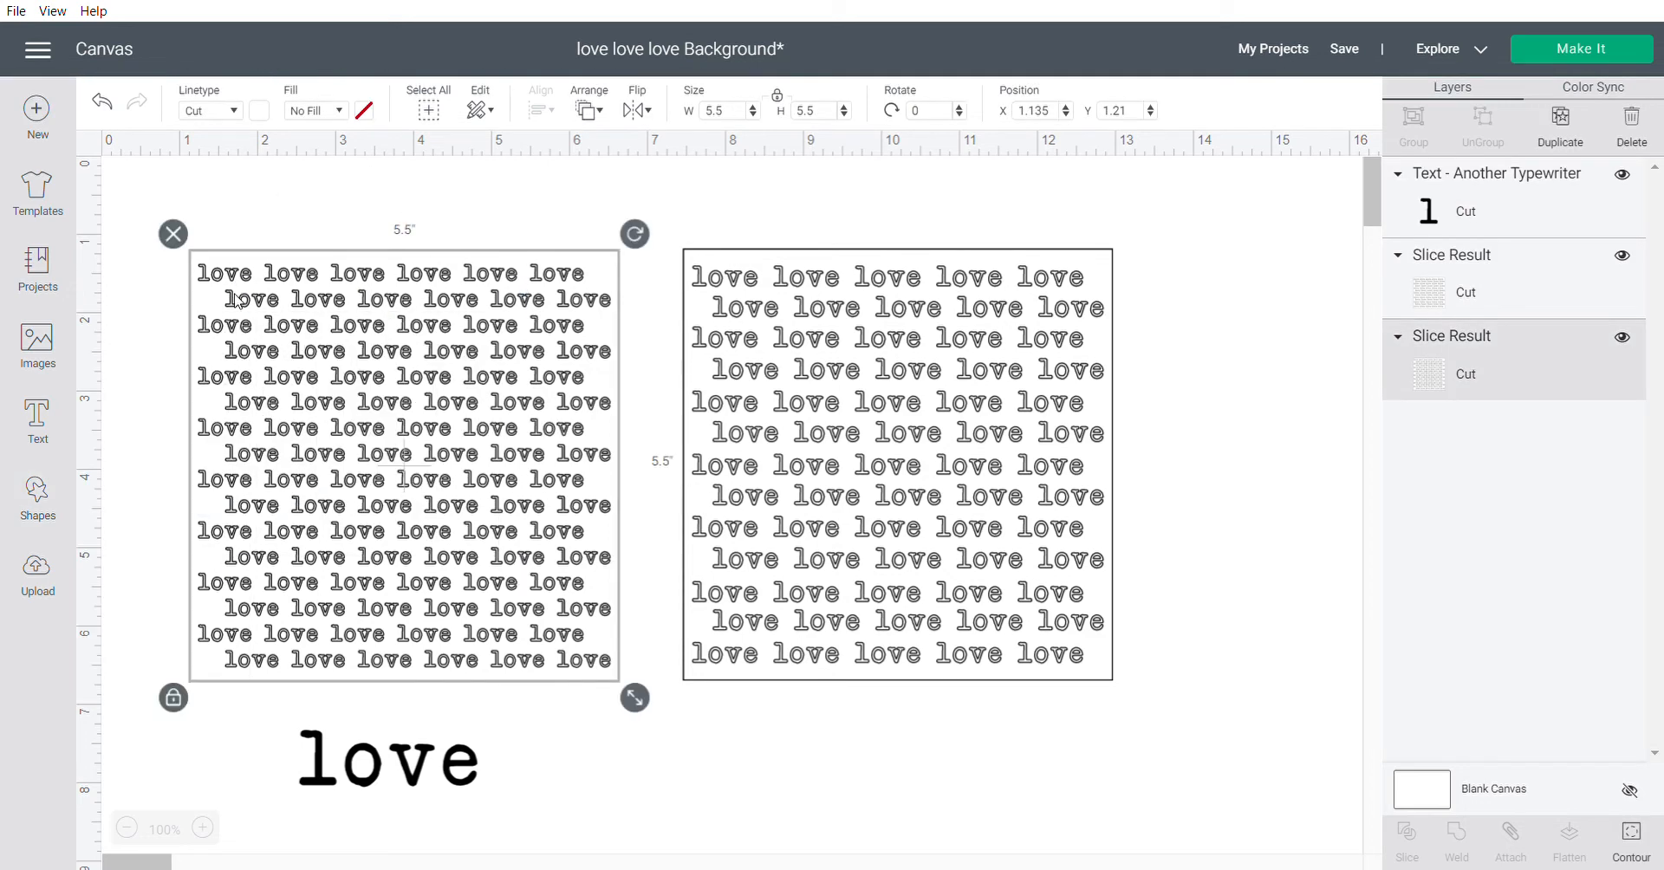
Insert a square, unlock its proportions and shape it into a thin vertical bar about 0.11 by 1.64 inches
{"action": "left_click", "coordinate": [38, 498]}
{"action": "left_click", "coordinate": [127, 355]}
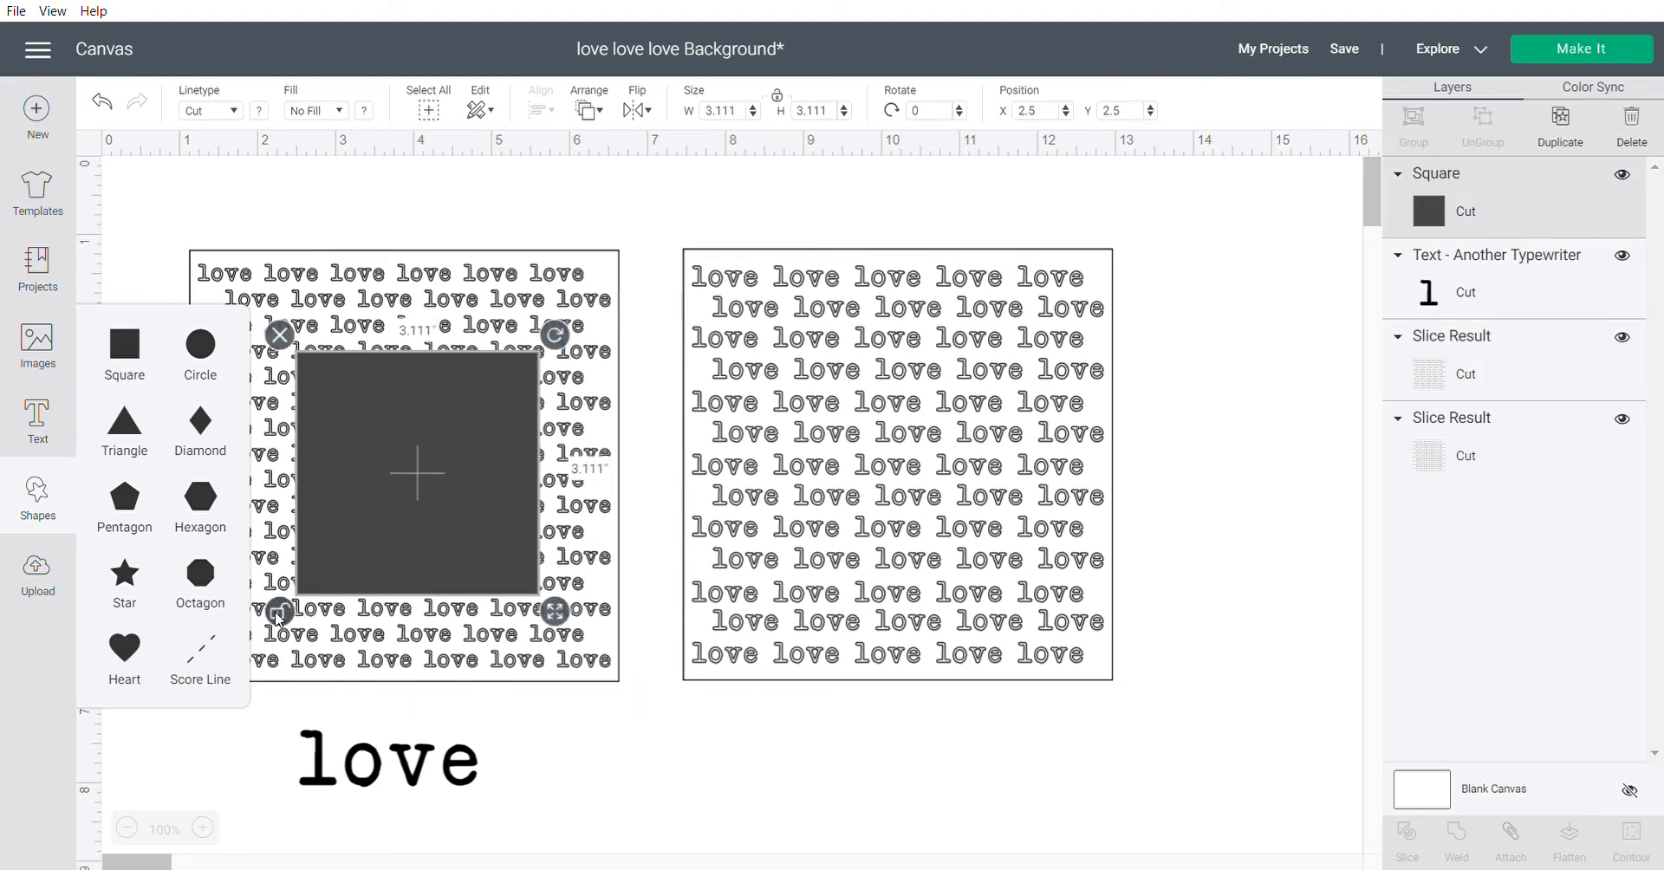
{"action": "left_click", "coordinate": [277, 615]}
{"action": "left_click_drag", "start_coordinate": [540, 621], "coordinate": [322, 506]}
Enlarge the single love text to about 4.6 inches wide and place the thin bar vertically through its letter o
{"action": "left_click", "coordinate": [412, 767]}
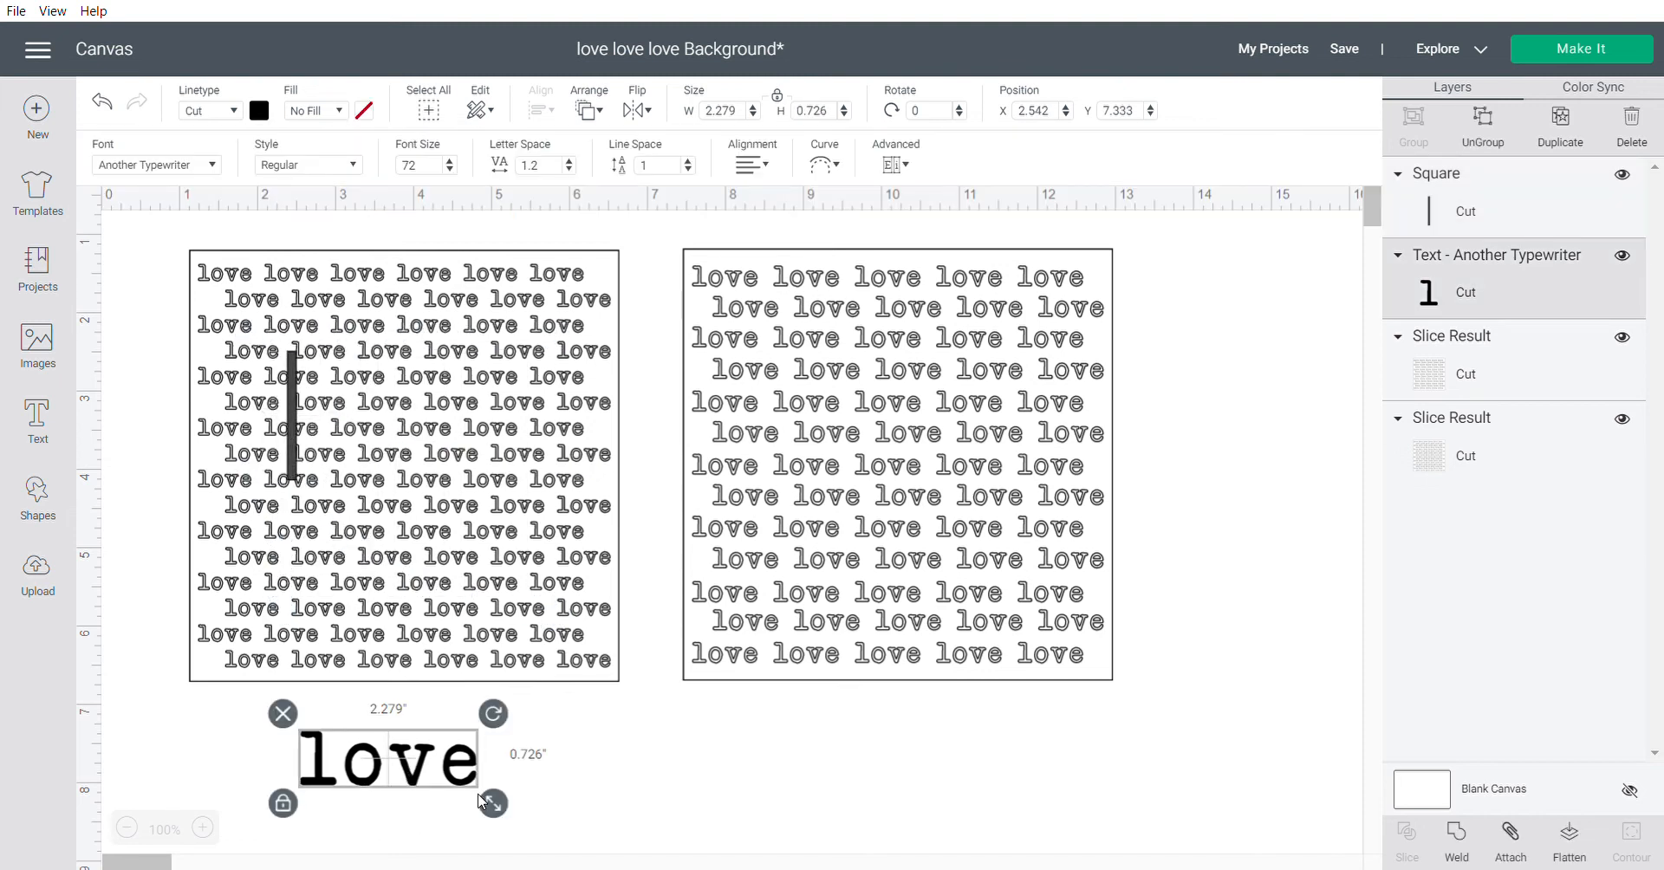
{"action": "left_click_drag", "start_coordinate": [490, 817], "coordinate": [628, 771]}
{"action": "left_click_drag", "start_coordinate": [294, 459], "coordinate": [460, 792]}
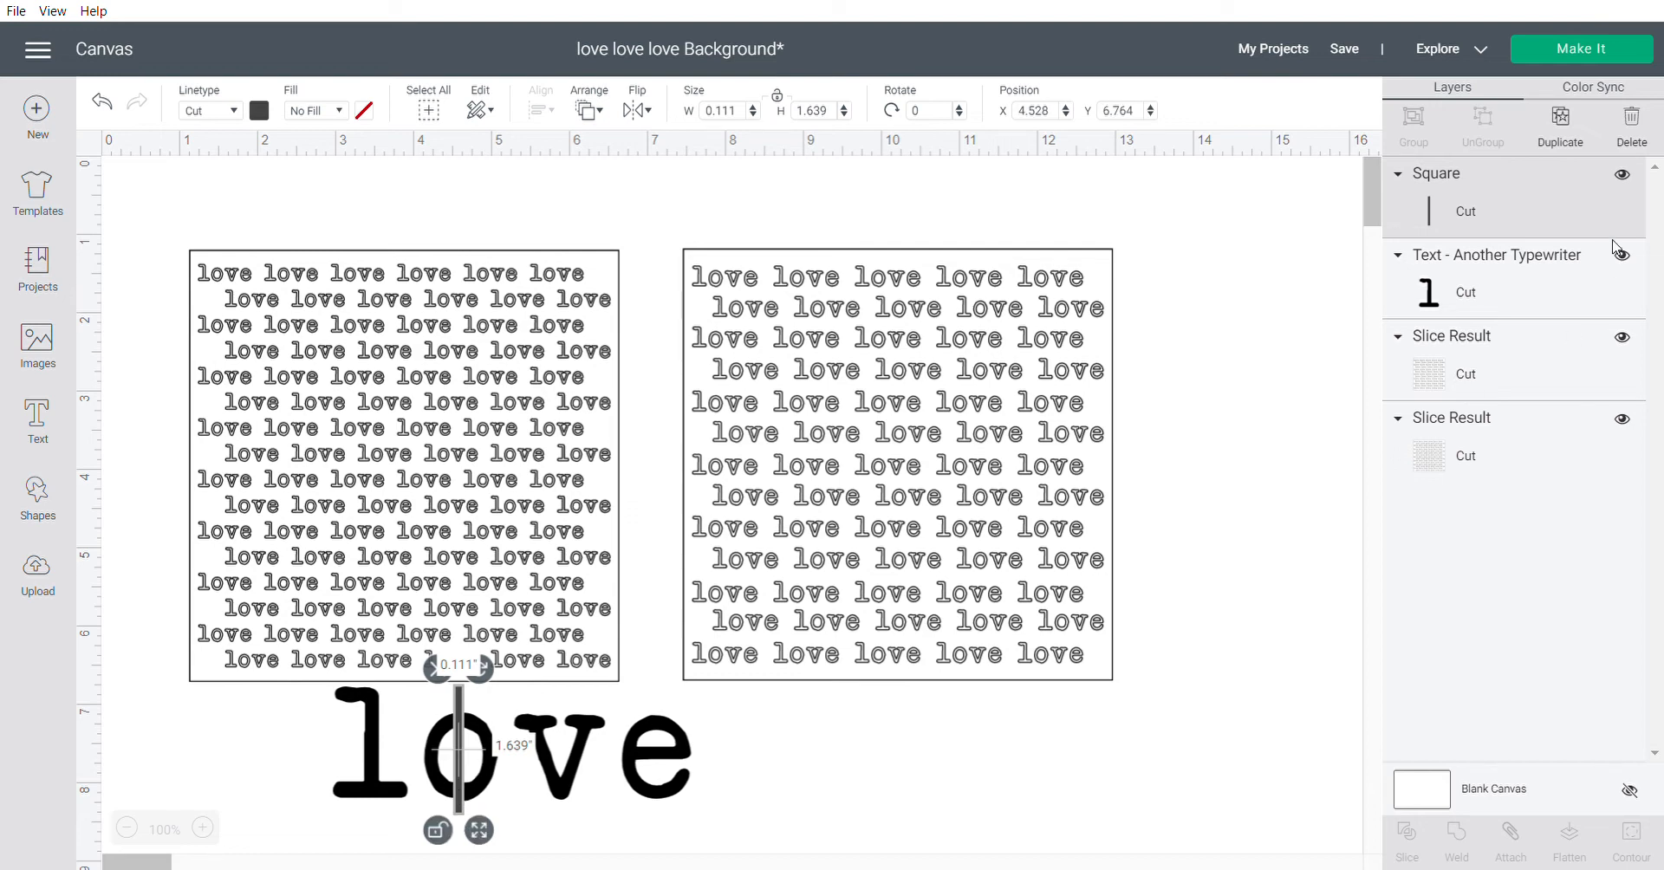
Duplicate the thin bar, position the copy over the upper part of the letter e, and slice it with the love text
{"action": "left_click", "coordinate": [1560, 129]}
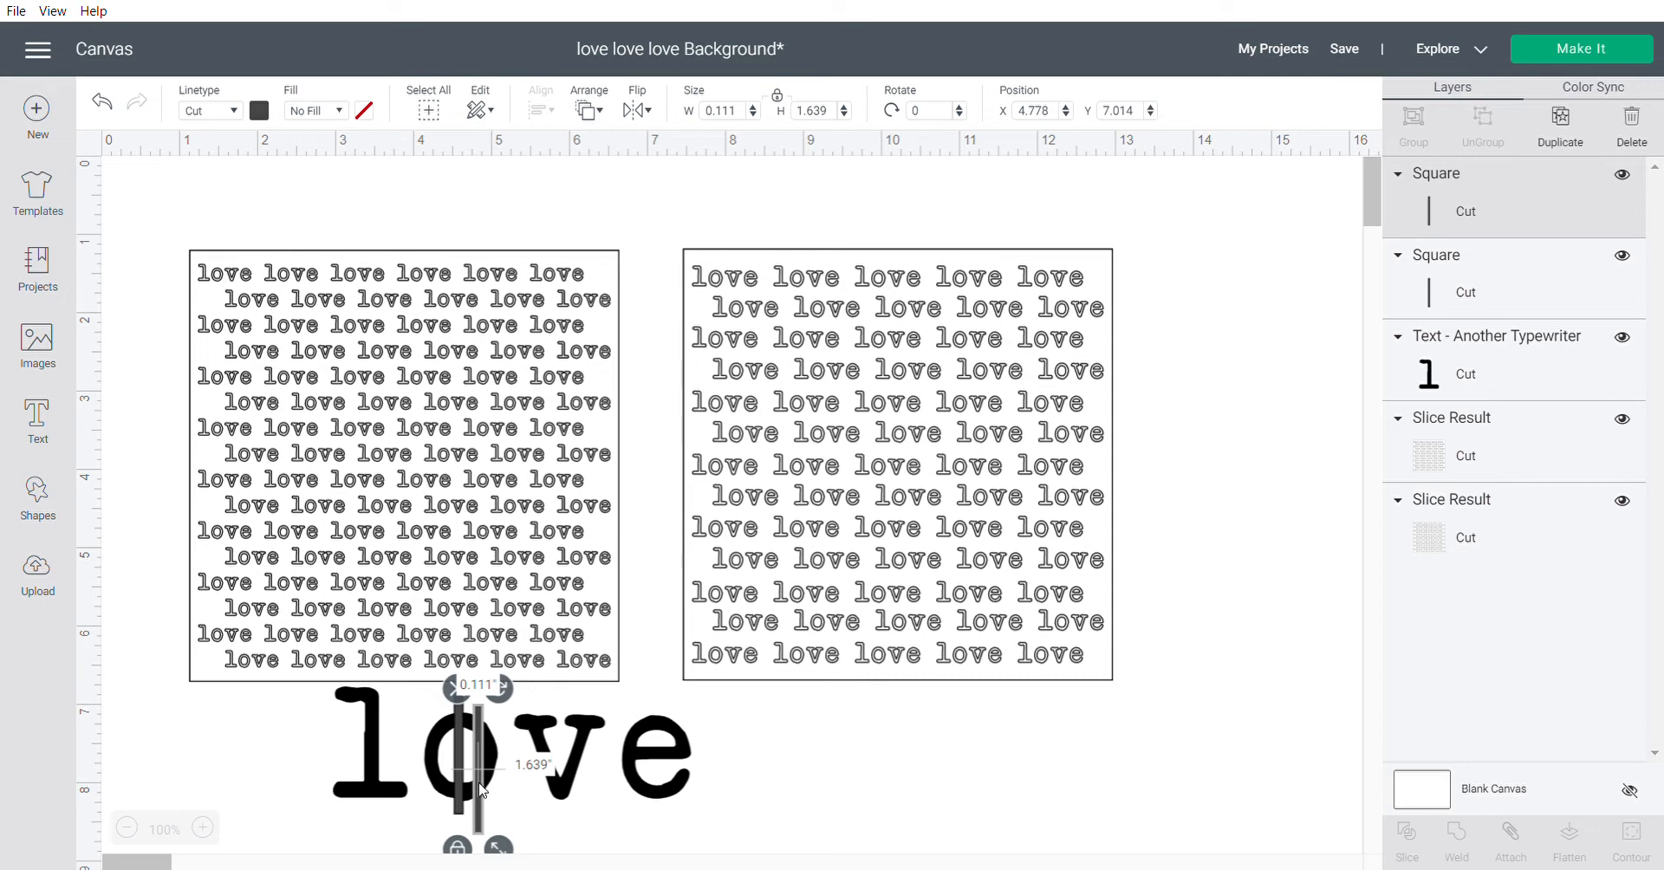
{"action": "left_click_drag", "start_coordinate": [483, 790], "coordinate": [658, 716]}
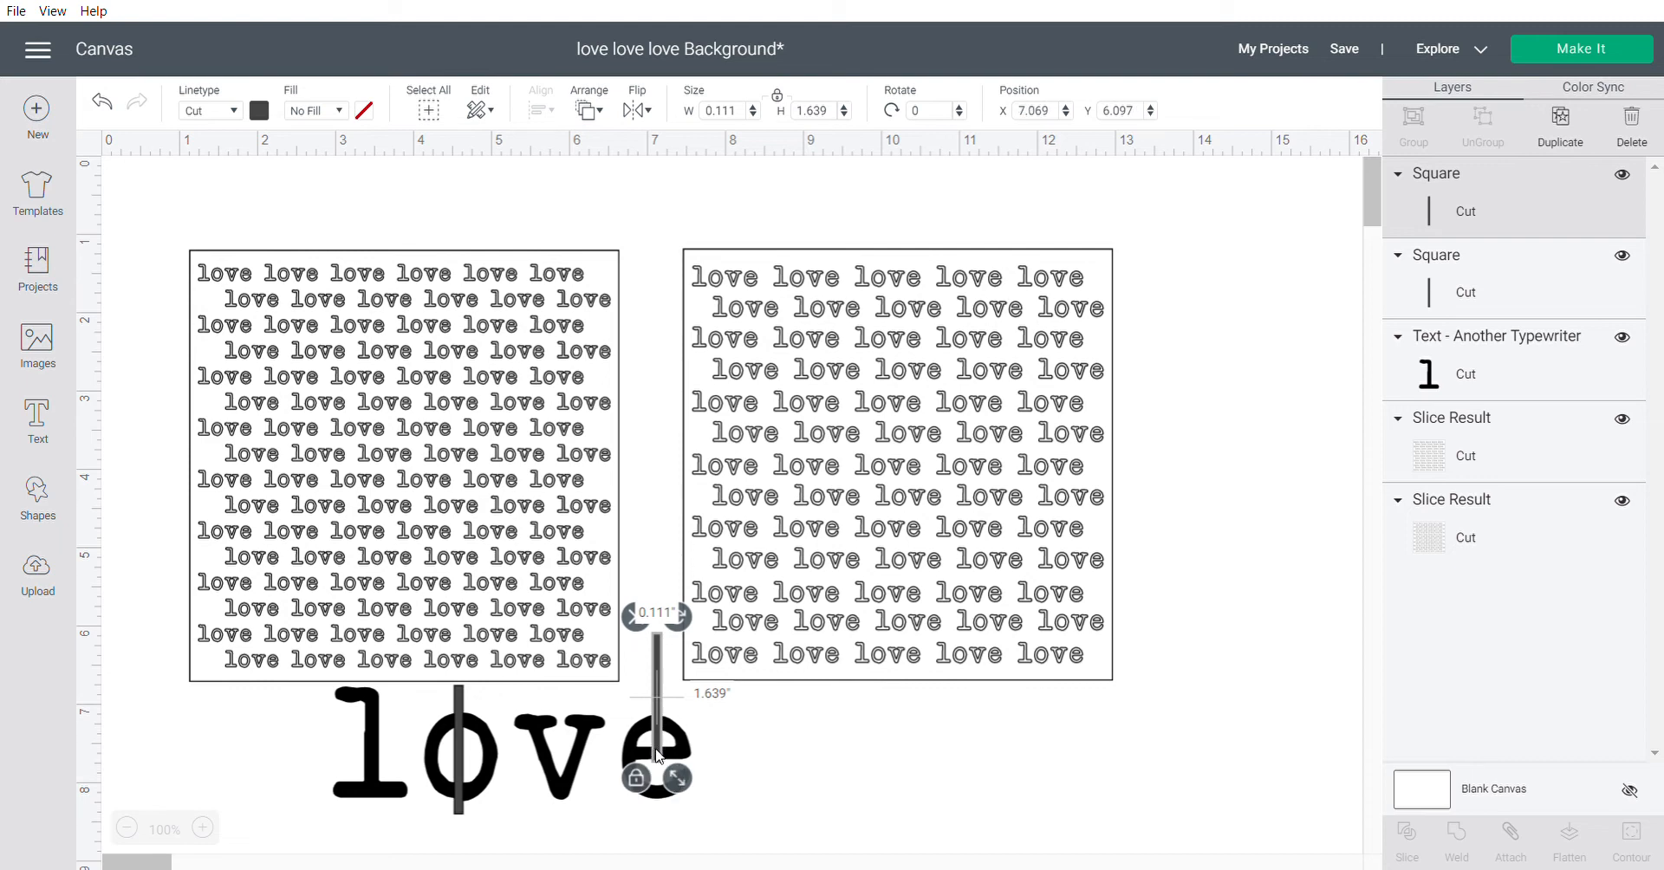
{"action": "left_click_drag", "start_coordinate": [656, 751], "coordinate": [654, 752]}
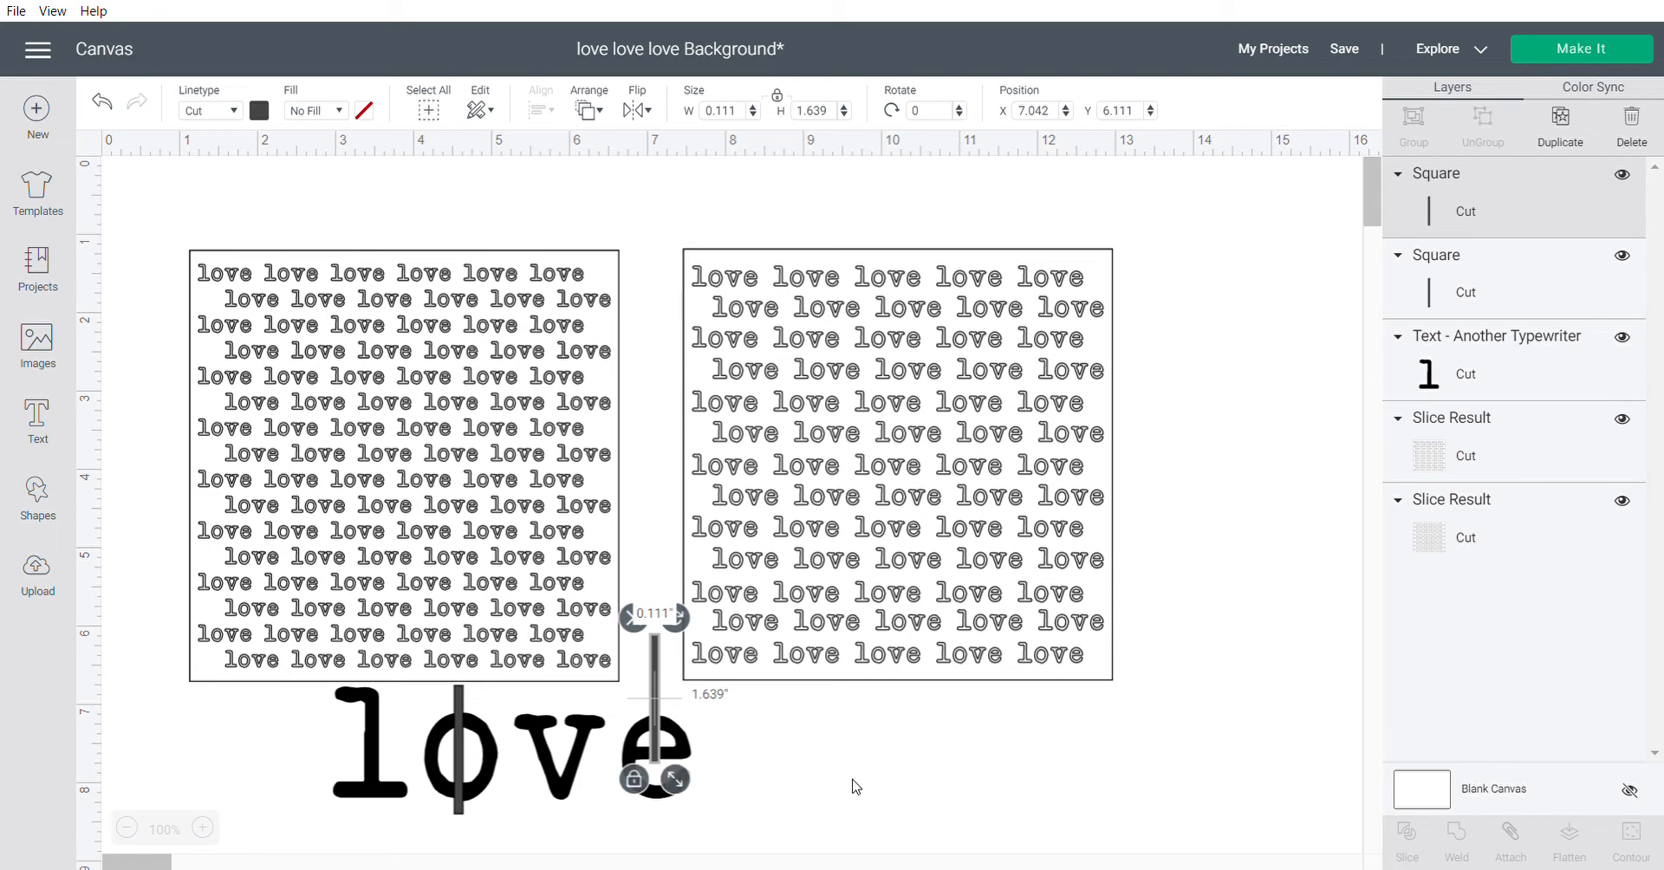
{"action": "left_click", "coordinate": [1512, 366], "text": "shift"}
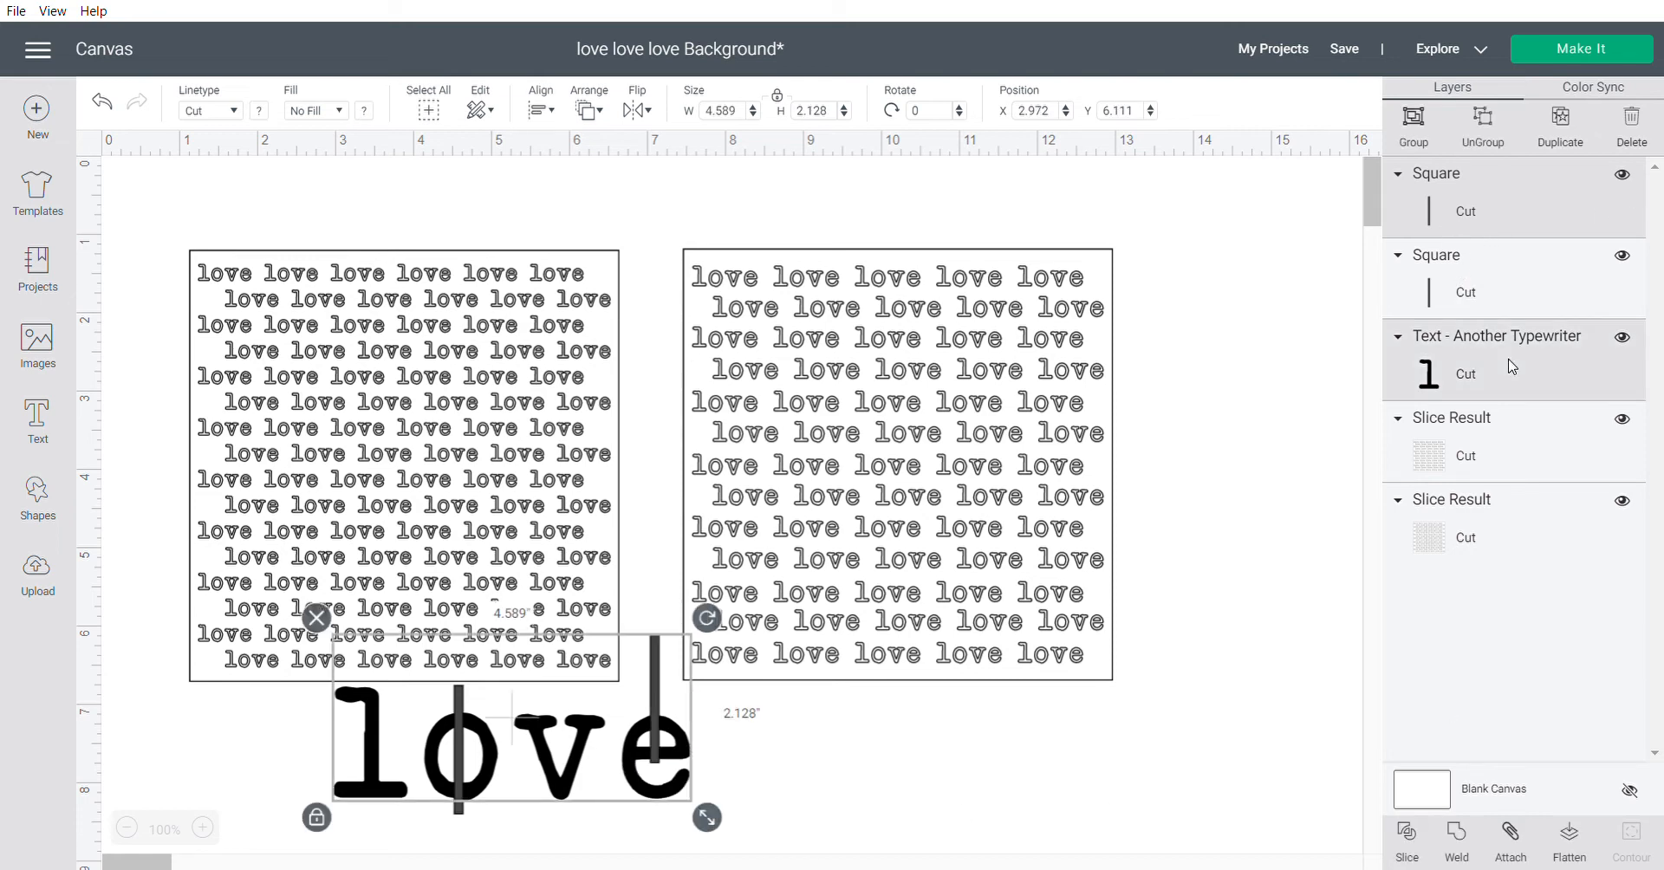
{"action": "left_click", "coordinate": [1419, 851]}
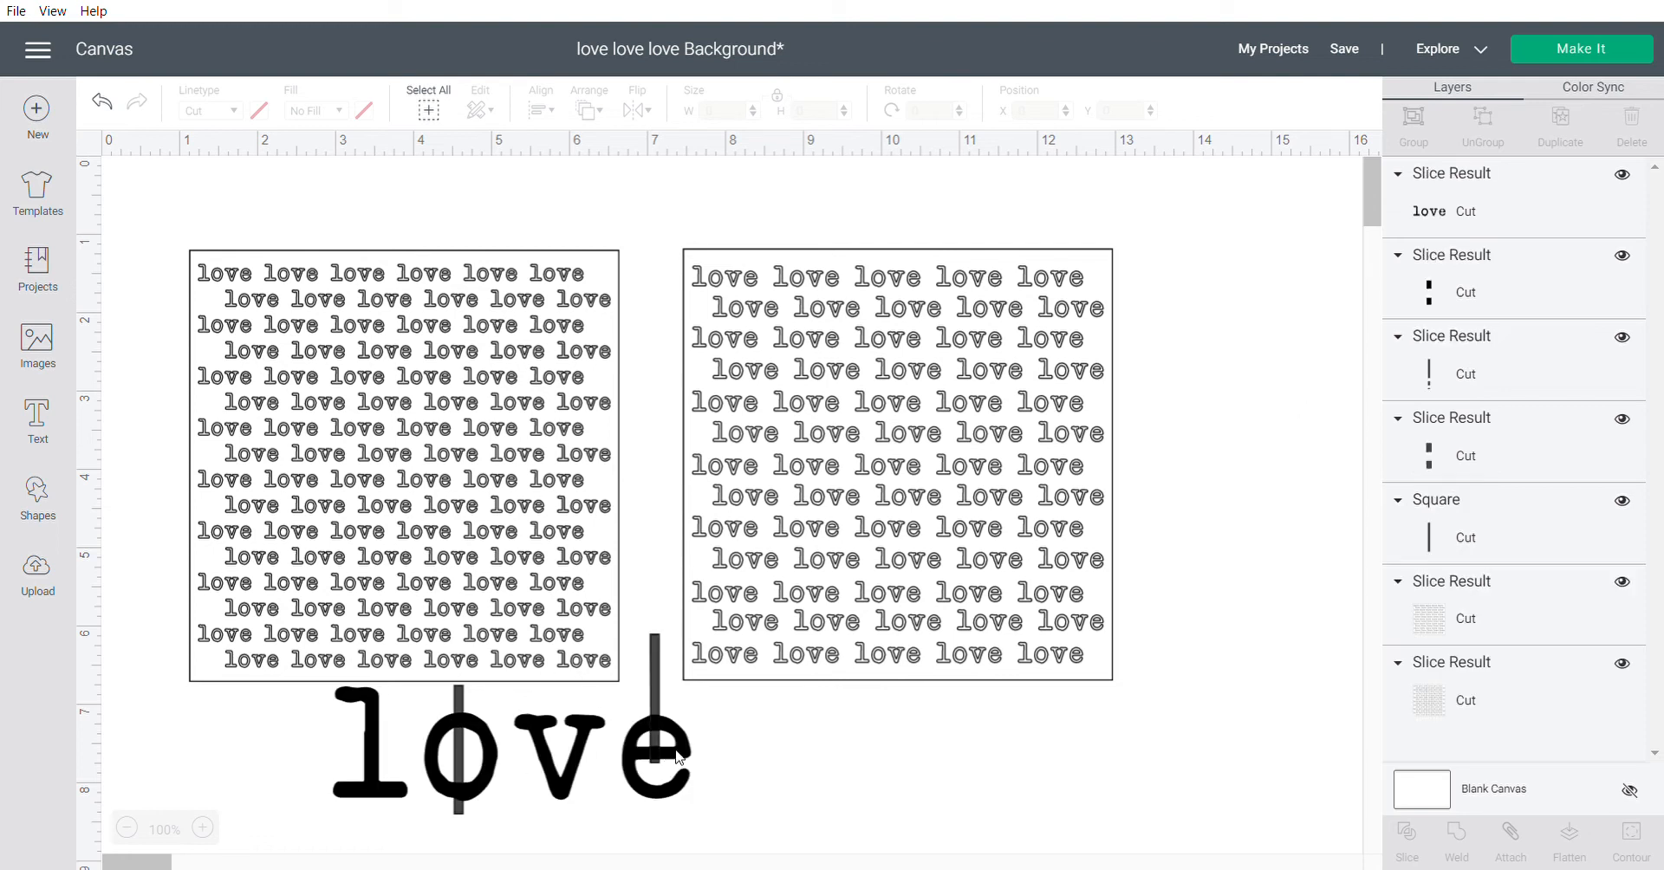
Slice the thin vertical bar through the letter o with the love text
{"action": "left_click", "coordinate": [460, 813]}
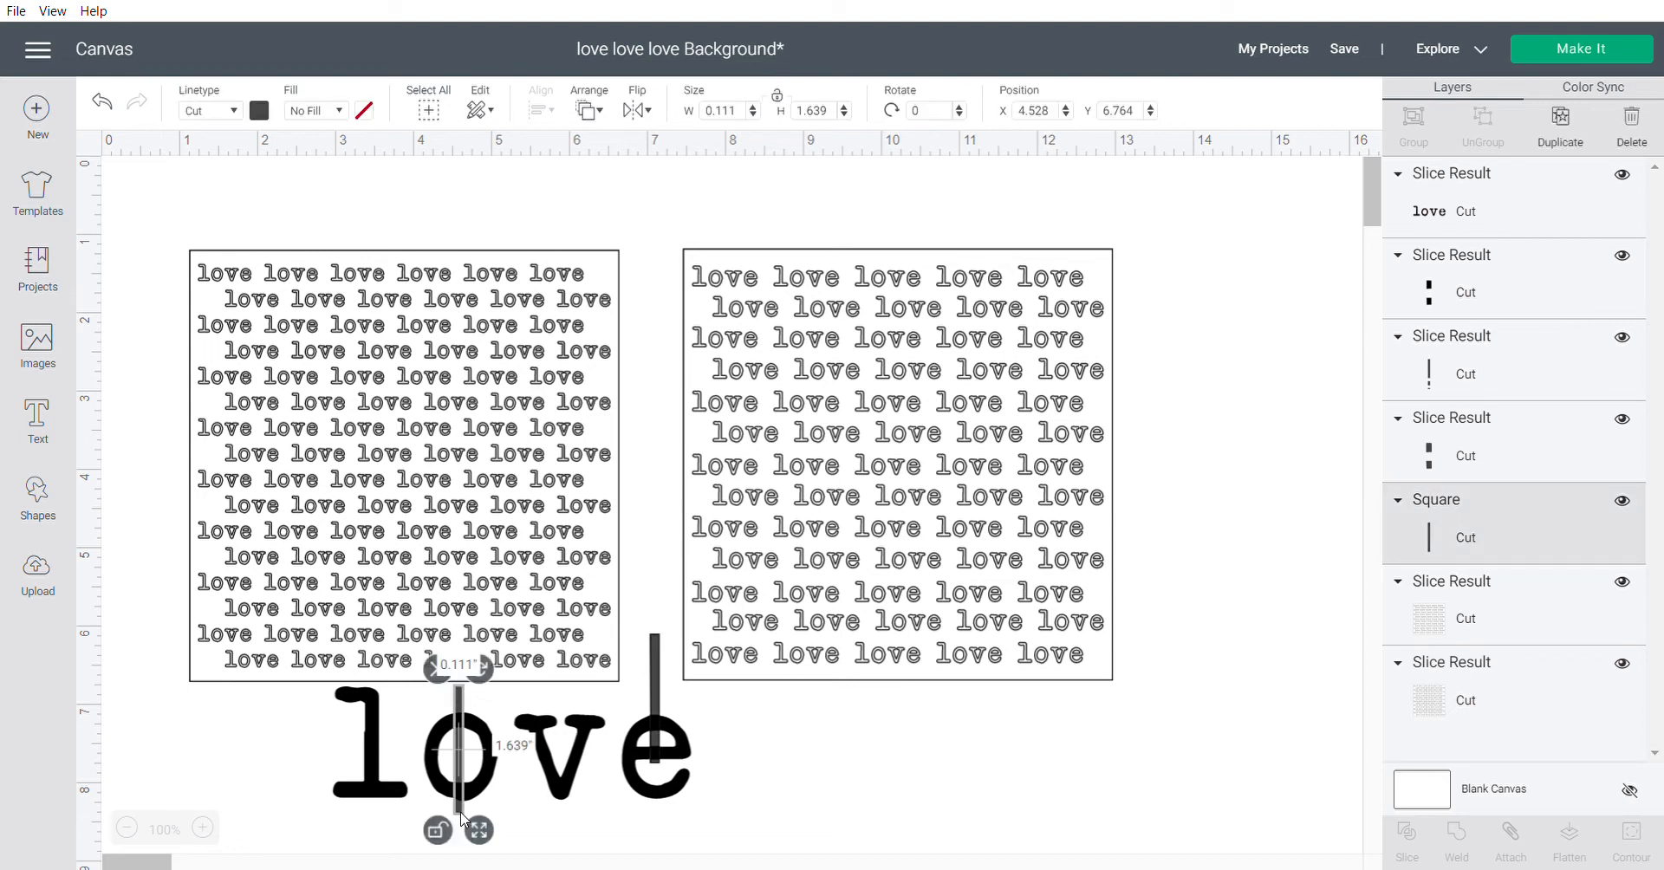
{"action": "left_click", "coordinate": [435, 785], "text": "shift"}
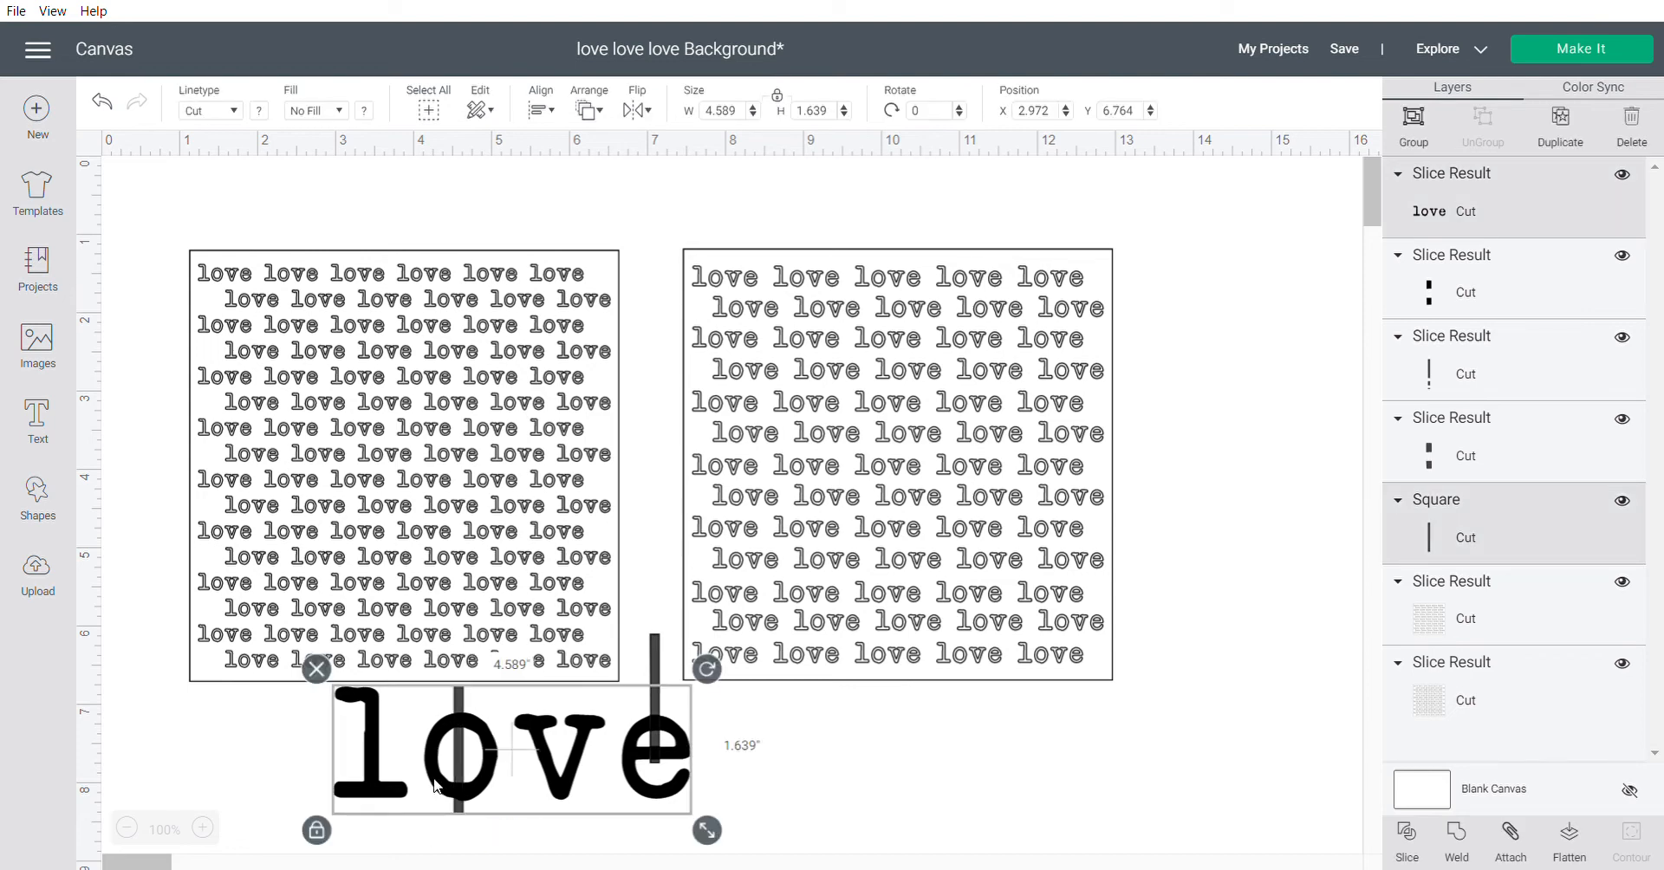
{"action": "left_click", "coordinate": [1409, 845]}
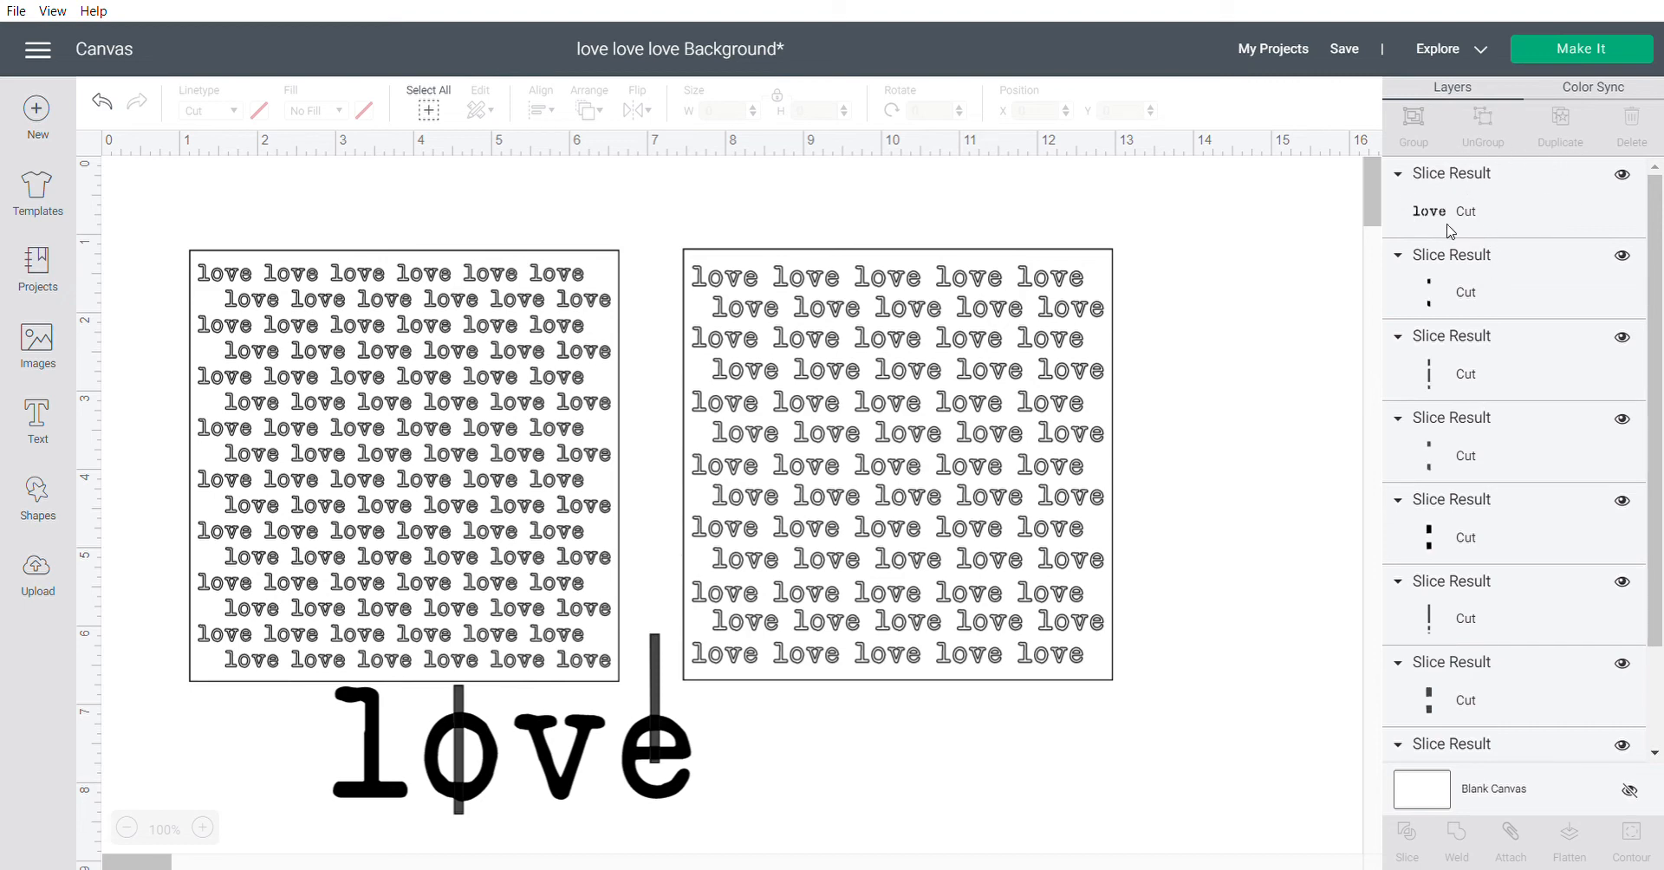
Delete all the leftover bar and letter pieces from both slices, keeping only the stencil-style love text
{"action": "left_click", "coordinate": [1508, 295]}
{"action": "left_click", "coordinate": [1498, 370], "text": "shift"}
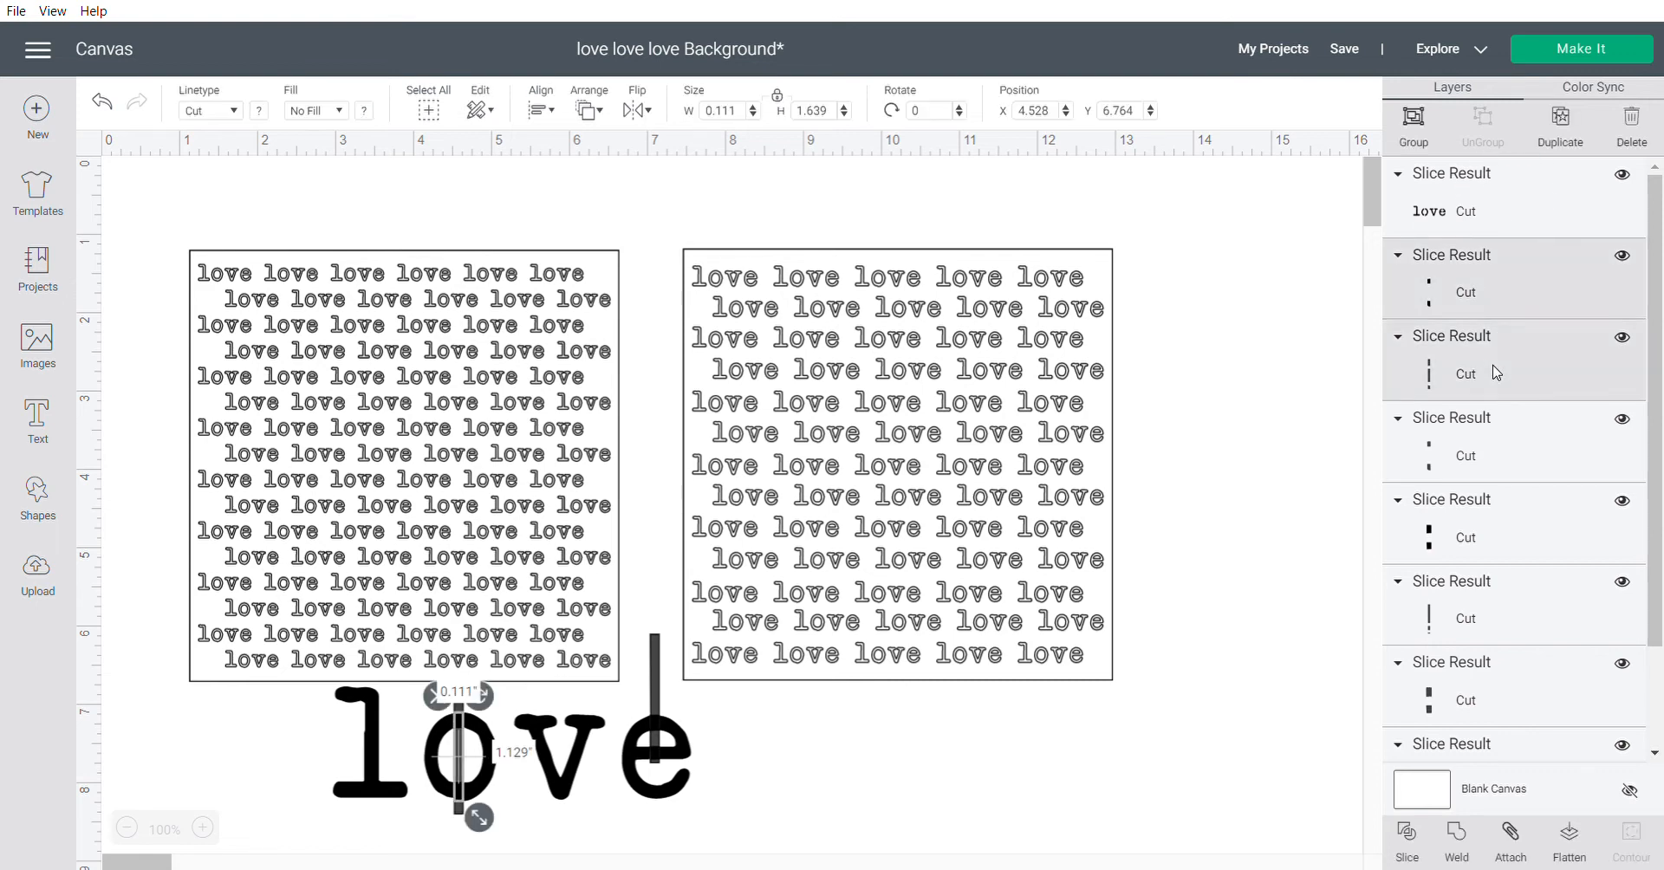
{"action": "left_click", "coordinate": [1495, 442], "text": "shift"}
{"action": "left_click", "coordinate": [1505, 557], "text": "shift"}
{"action": "left_click", "coordinate": [1505, 600], "text": "shift"}
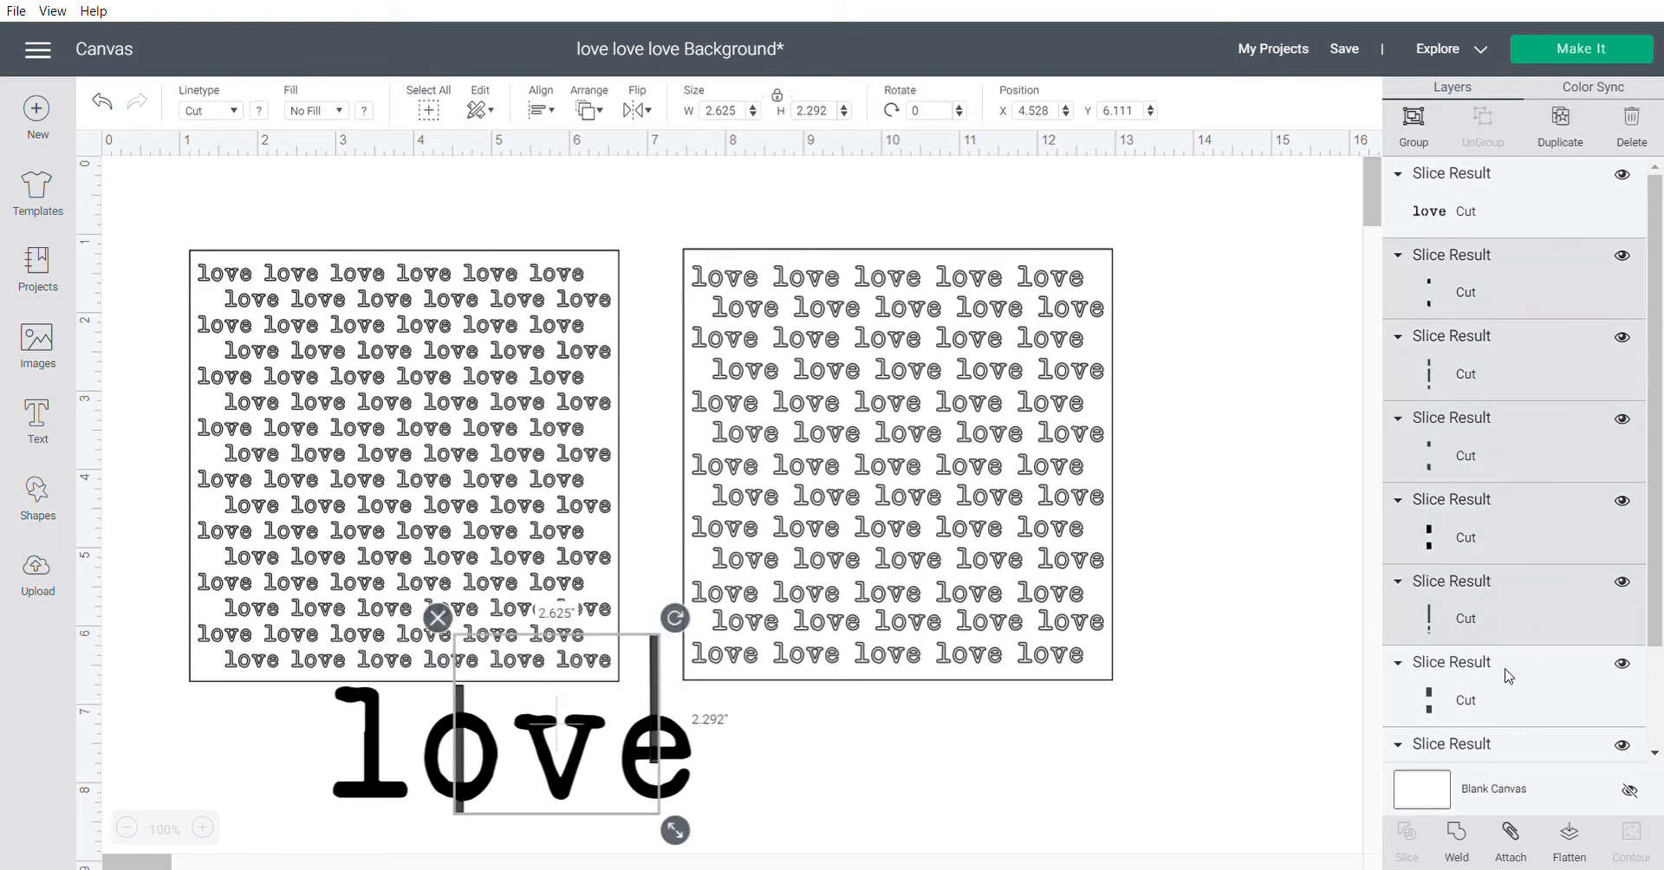
{"action": "left_click", "coordinate": [1505, 672], "text": "shift"}
{"action": "left_click", "coordinate": [1632, 126]}
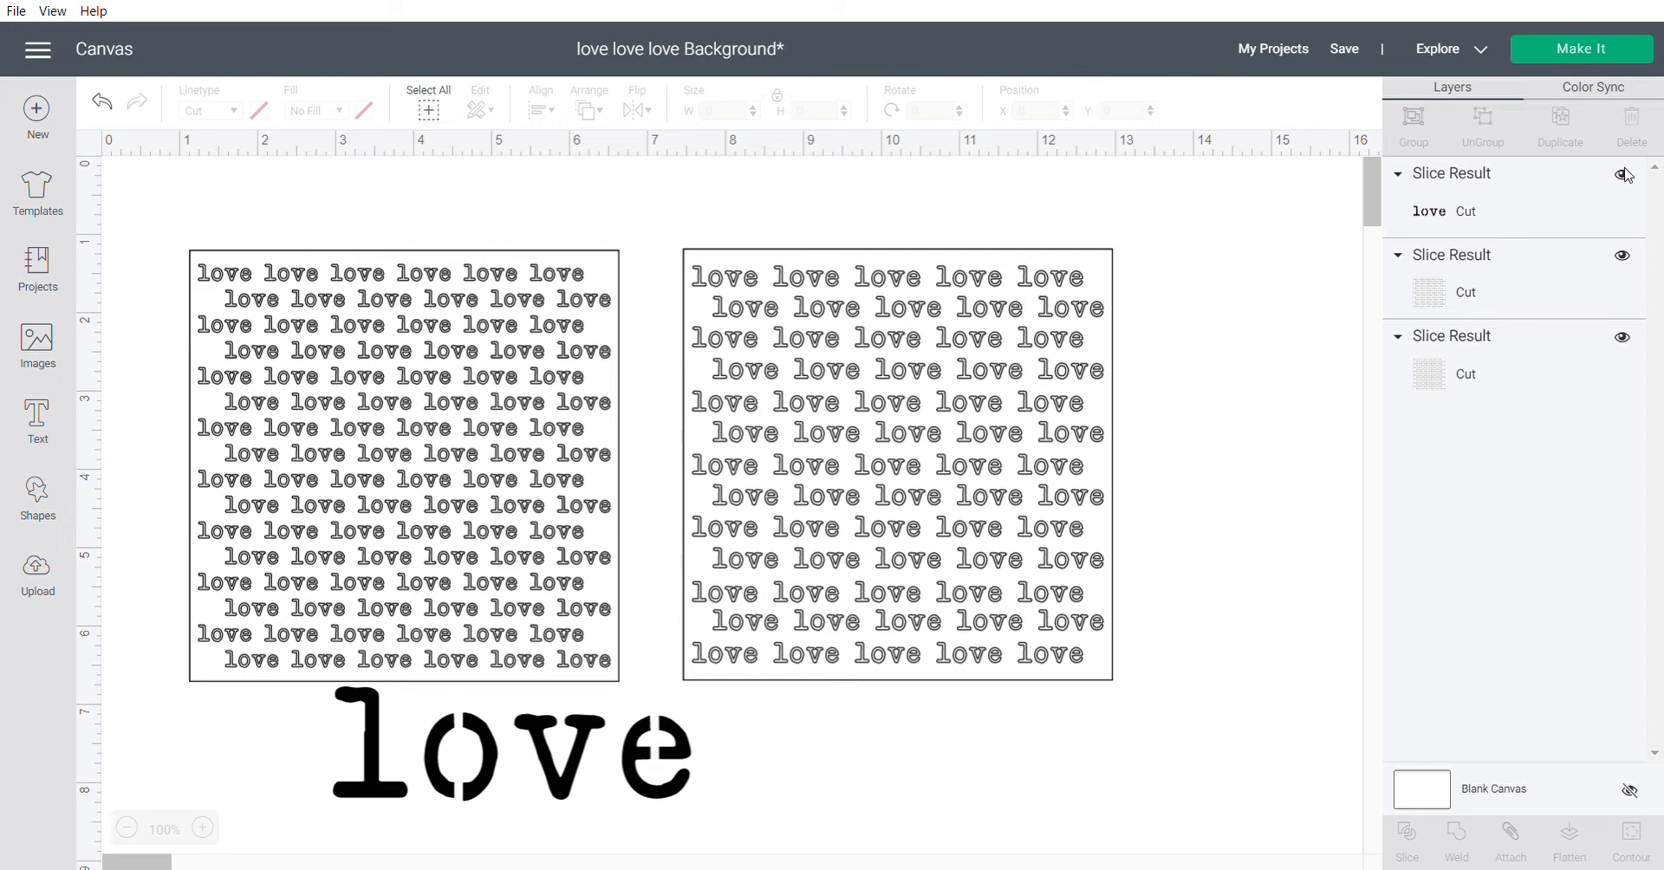
Move the stencil love text below the example panel and duplicate it four times
{"action": "scroll", "coordinate": [528, 696], "scroll_direction": "down", "scroll_amount": 3}
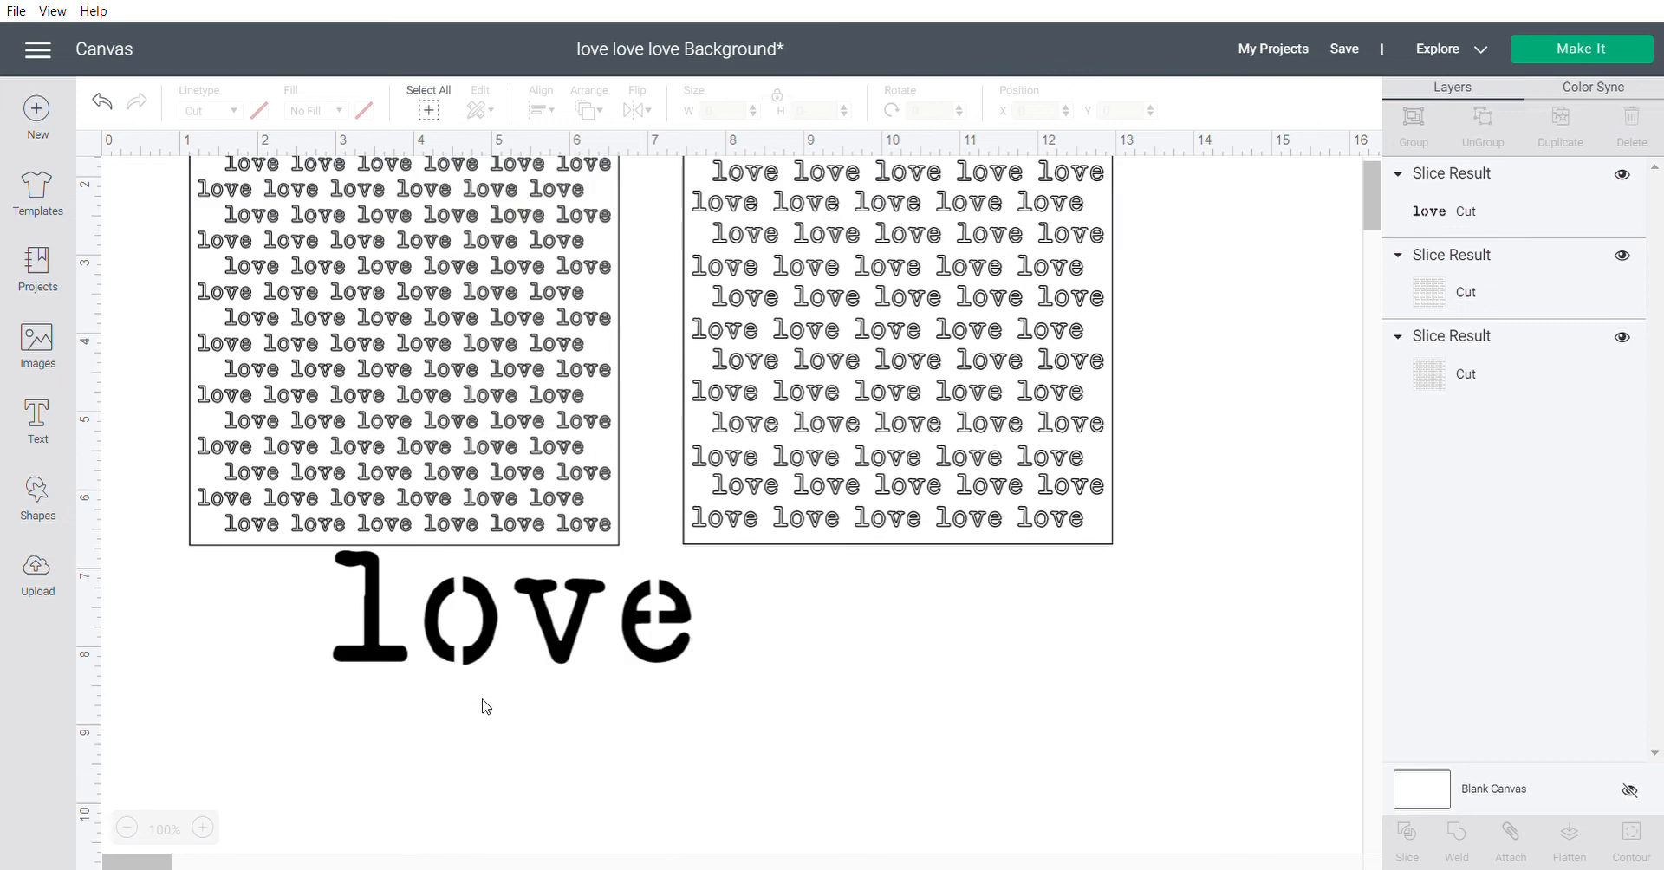
{"action": "left_click", "coordinate": [535, 625]}
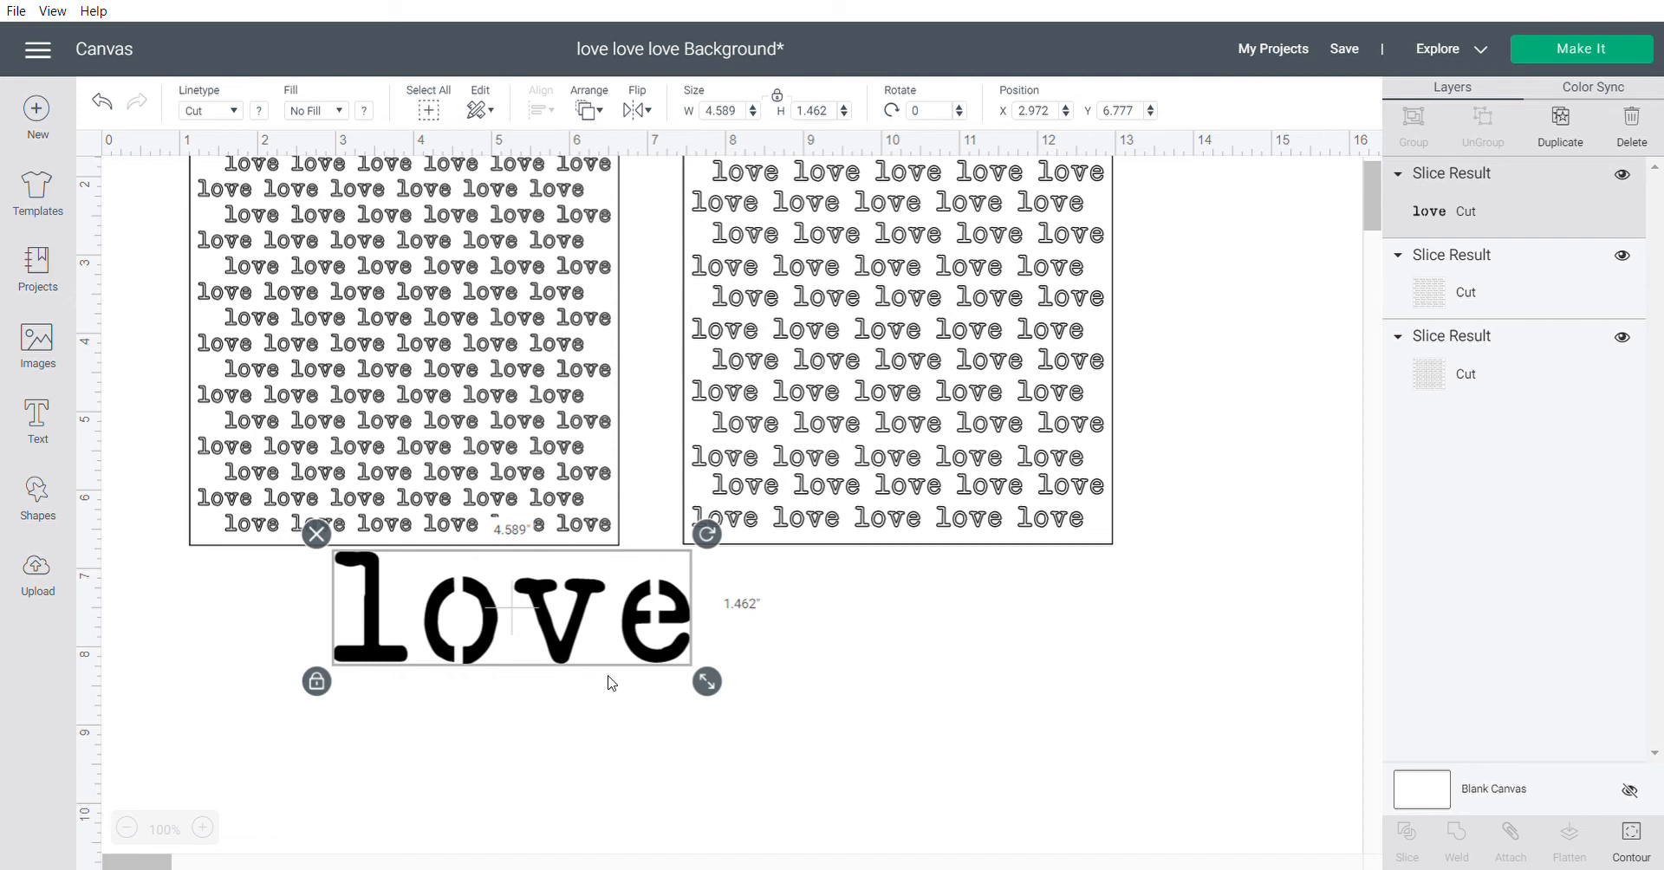
{"action": "left_click_drag", "start_coordinate": [561, 656], "coordinate": [403, 682]}
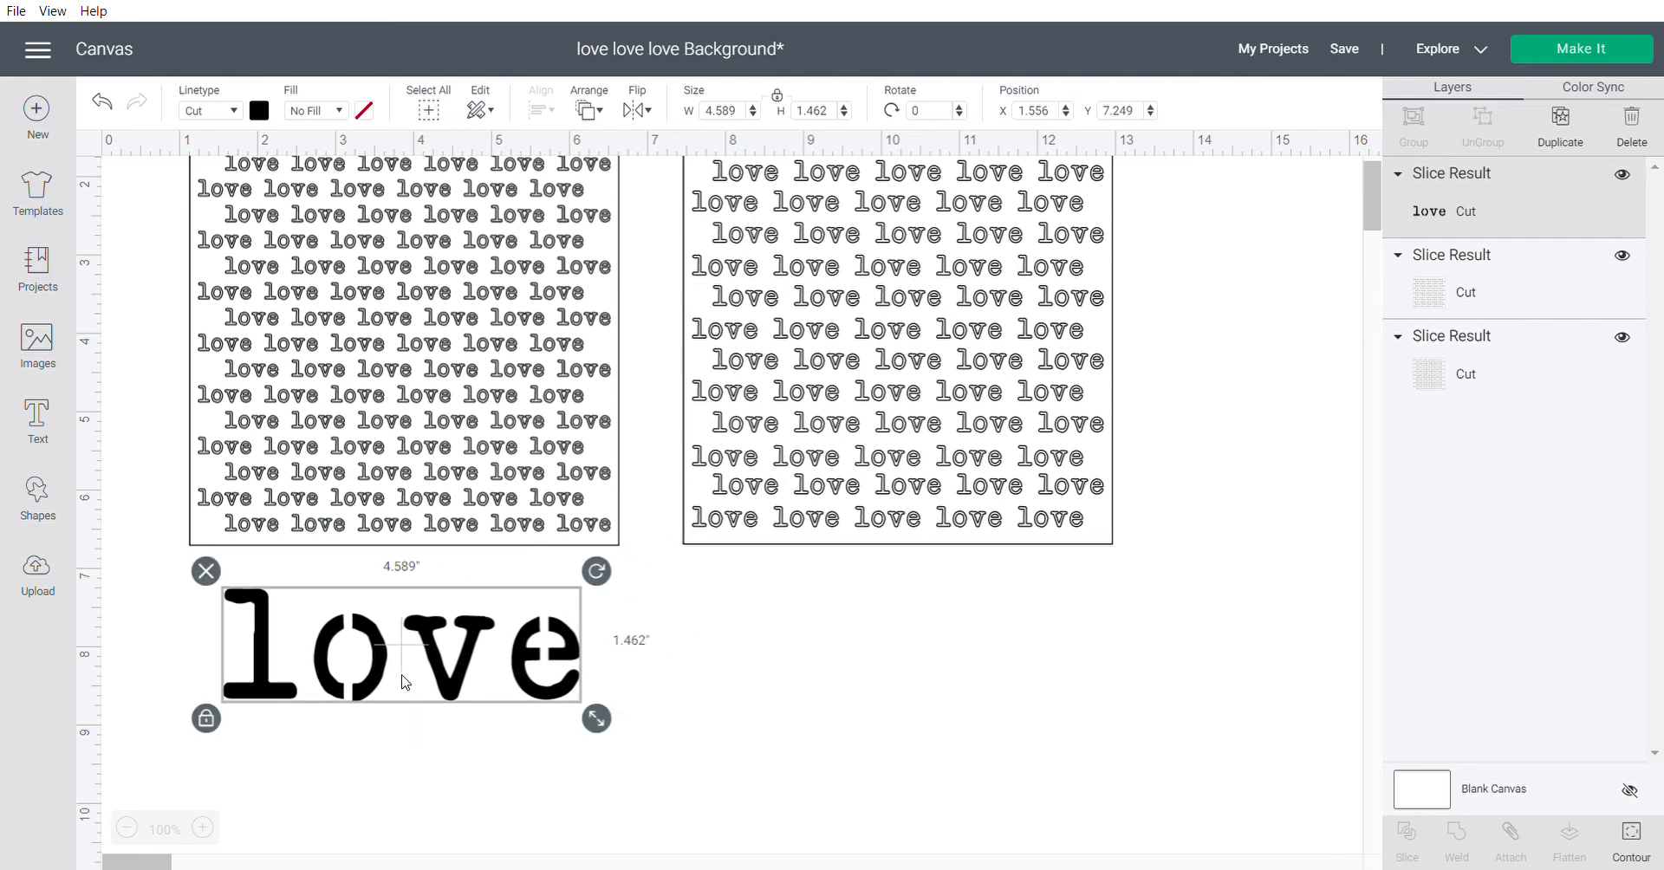
{"action": "left_click", "coordinate": [1560, 126]}
{"action": "left_click", "coordinate": [1561, 128]}
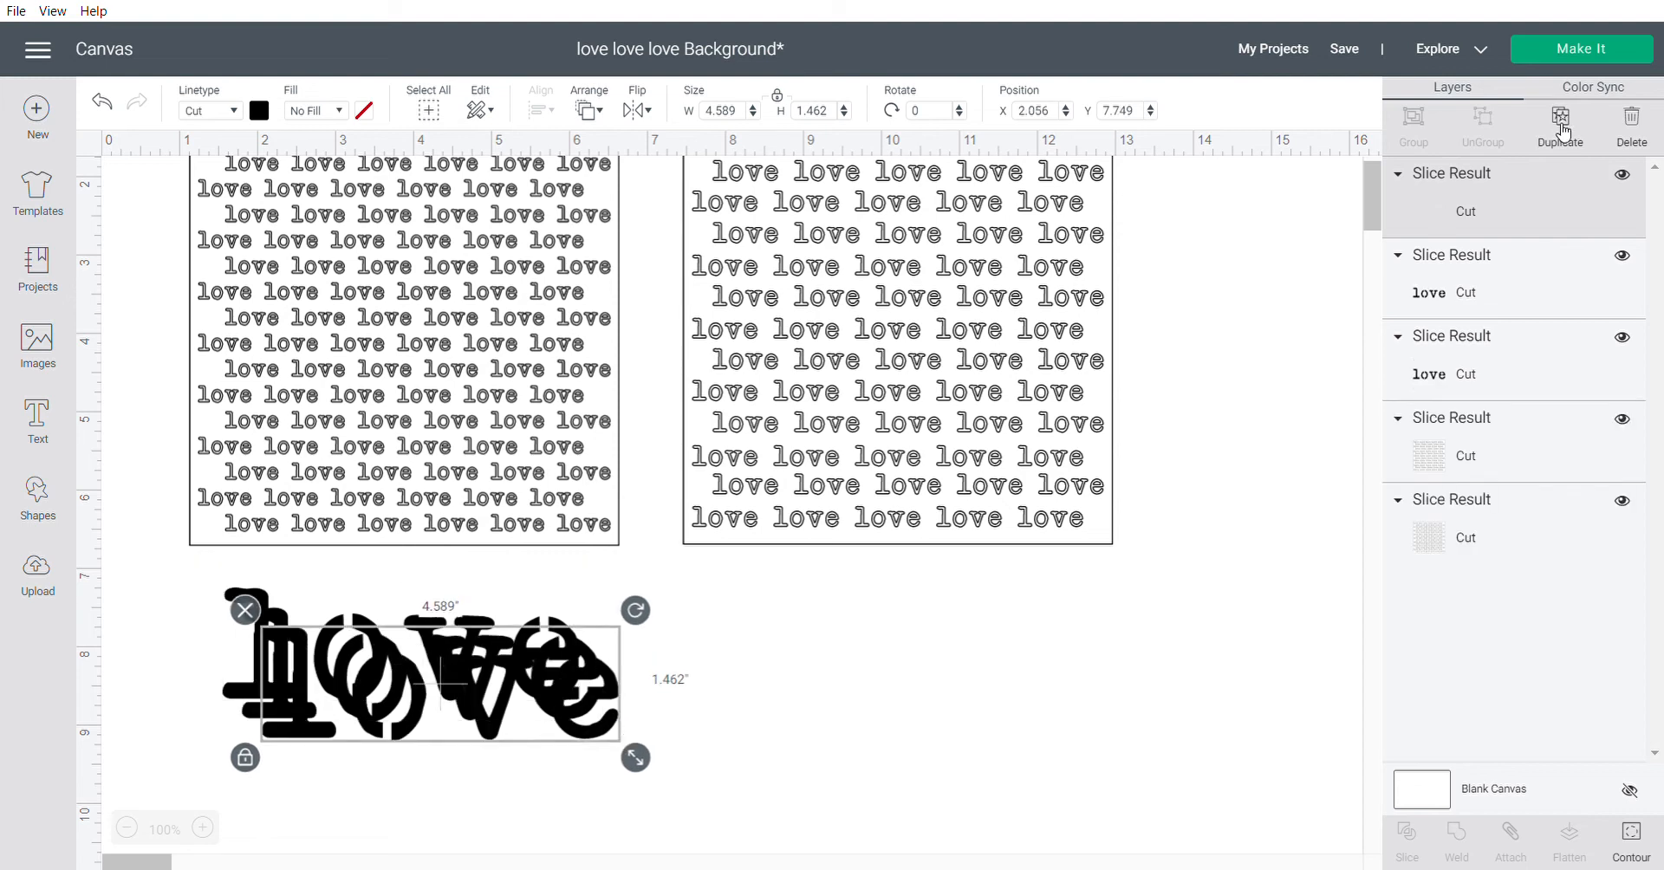
{"action": "left_click", "coordinate": [1561, 129]}
{"action": "left_click", "coordinate": [1560, 128]}
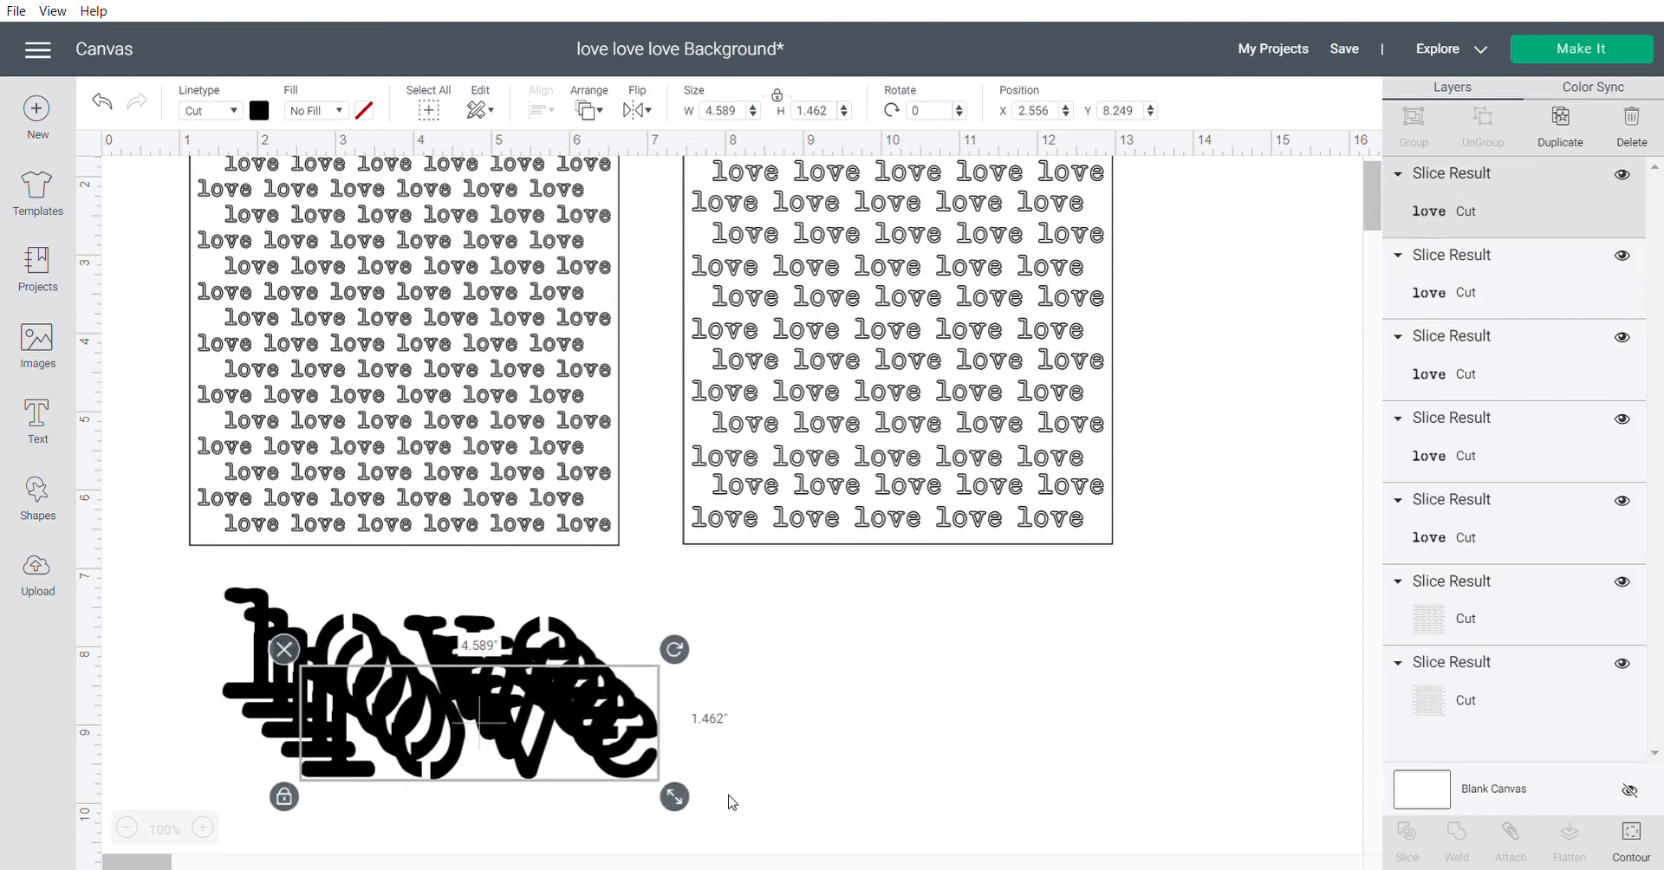
Pull one love copy far out to the right and align all five copies along their top edges
{"action": "left_click_drag", "start_coordinate": [610, 774], "coordinate": [1237, 708]}
{"action": "left_click_drag", "start_coordinate": [1292, 793], "coordinate": [171, 560]}
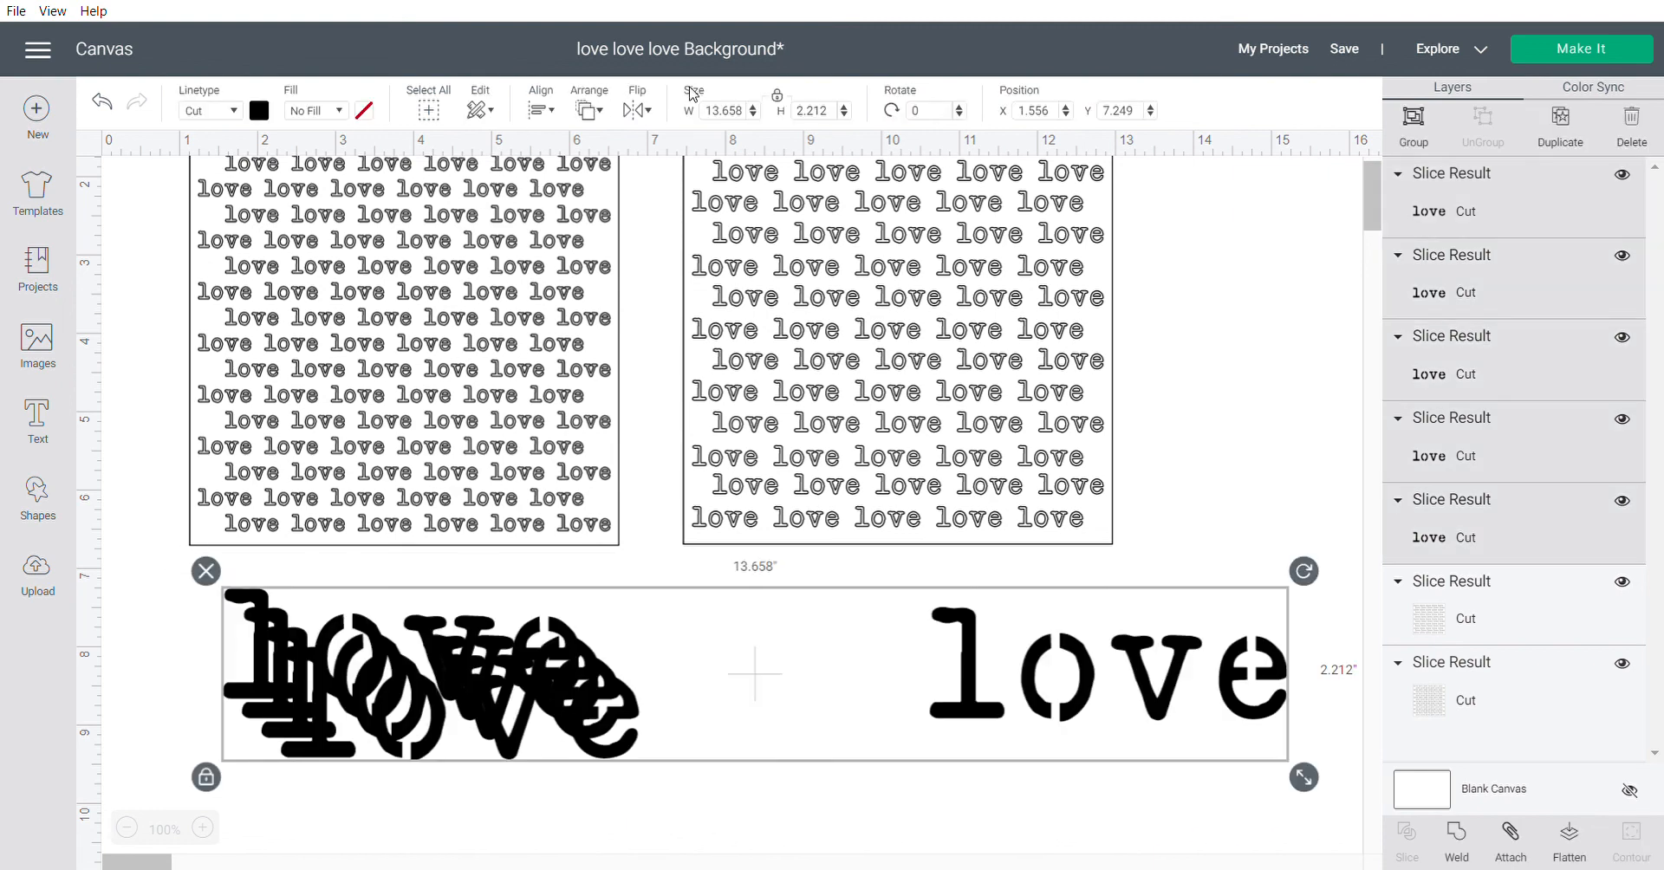
{"action": "left_click", "coordinate": [539, 111]}
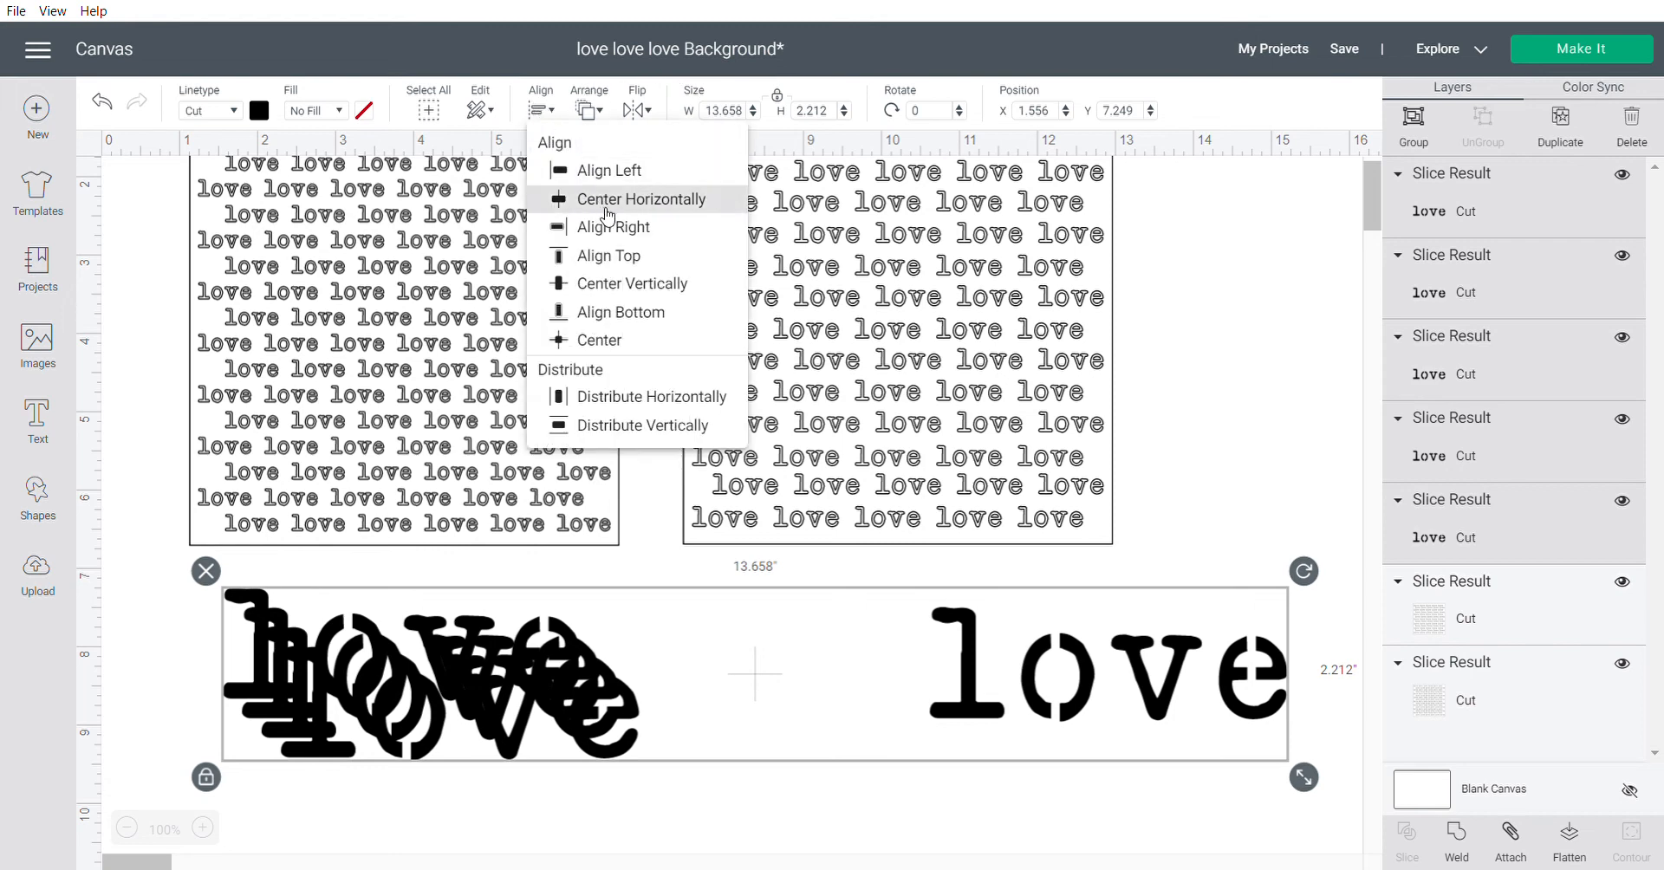
{"action": "left_click", "coordinate": [607, 256]}
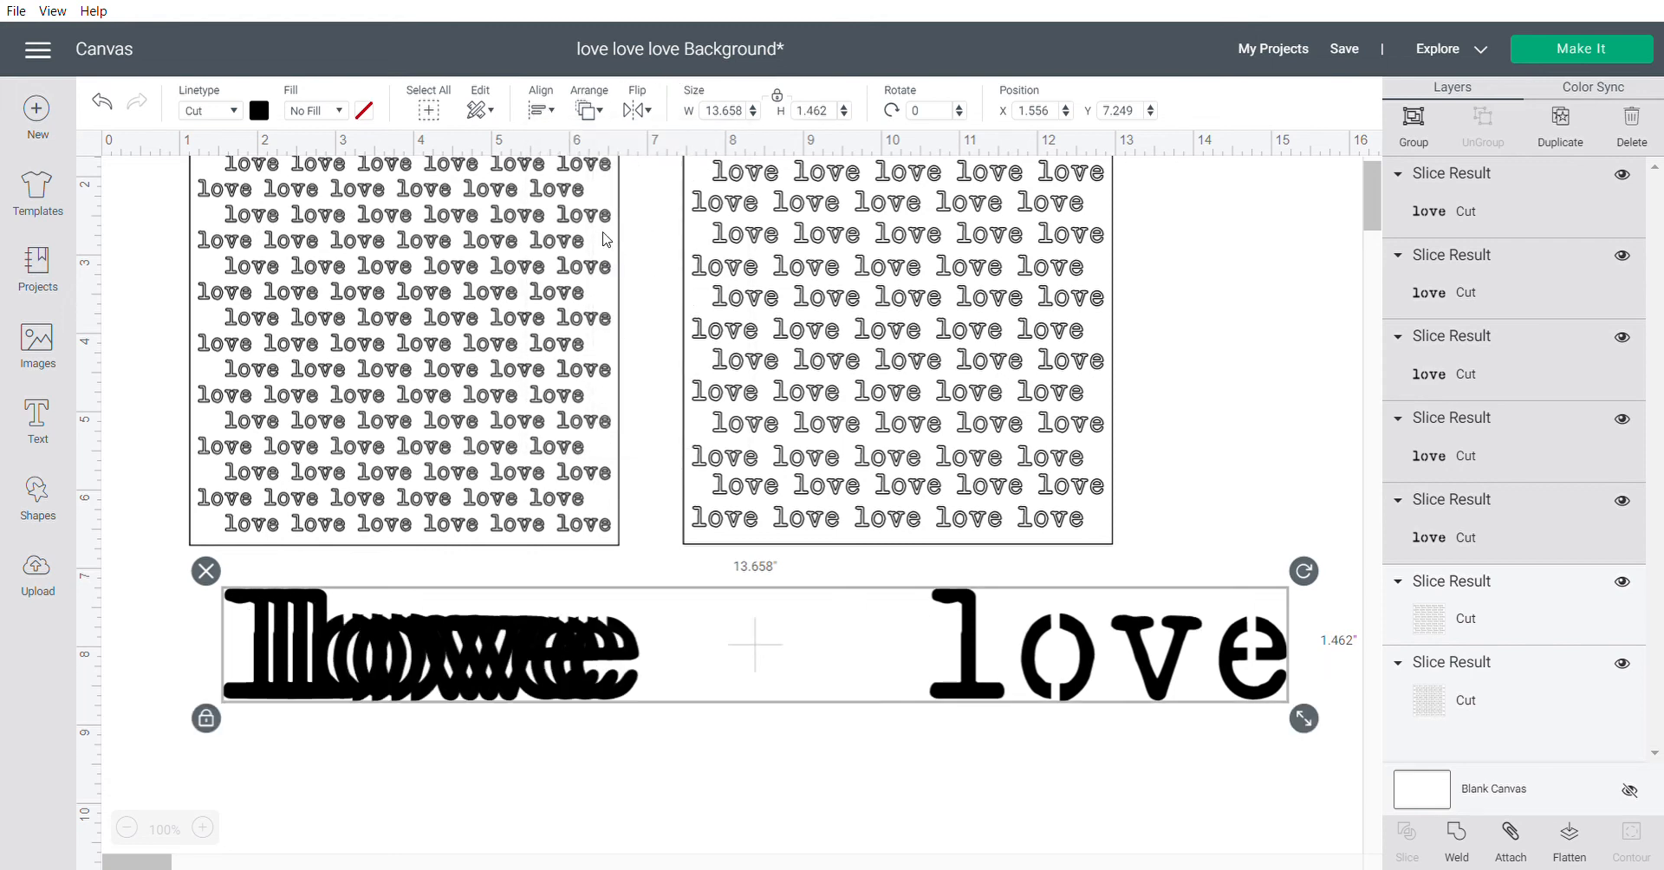
Distribute the five love copies horizontally between the outermost two
{"action": "left_click", "coordinate": [540, 108]}
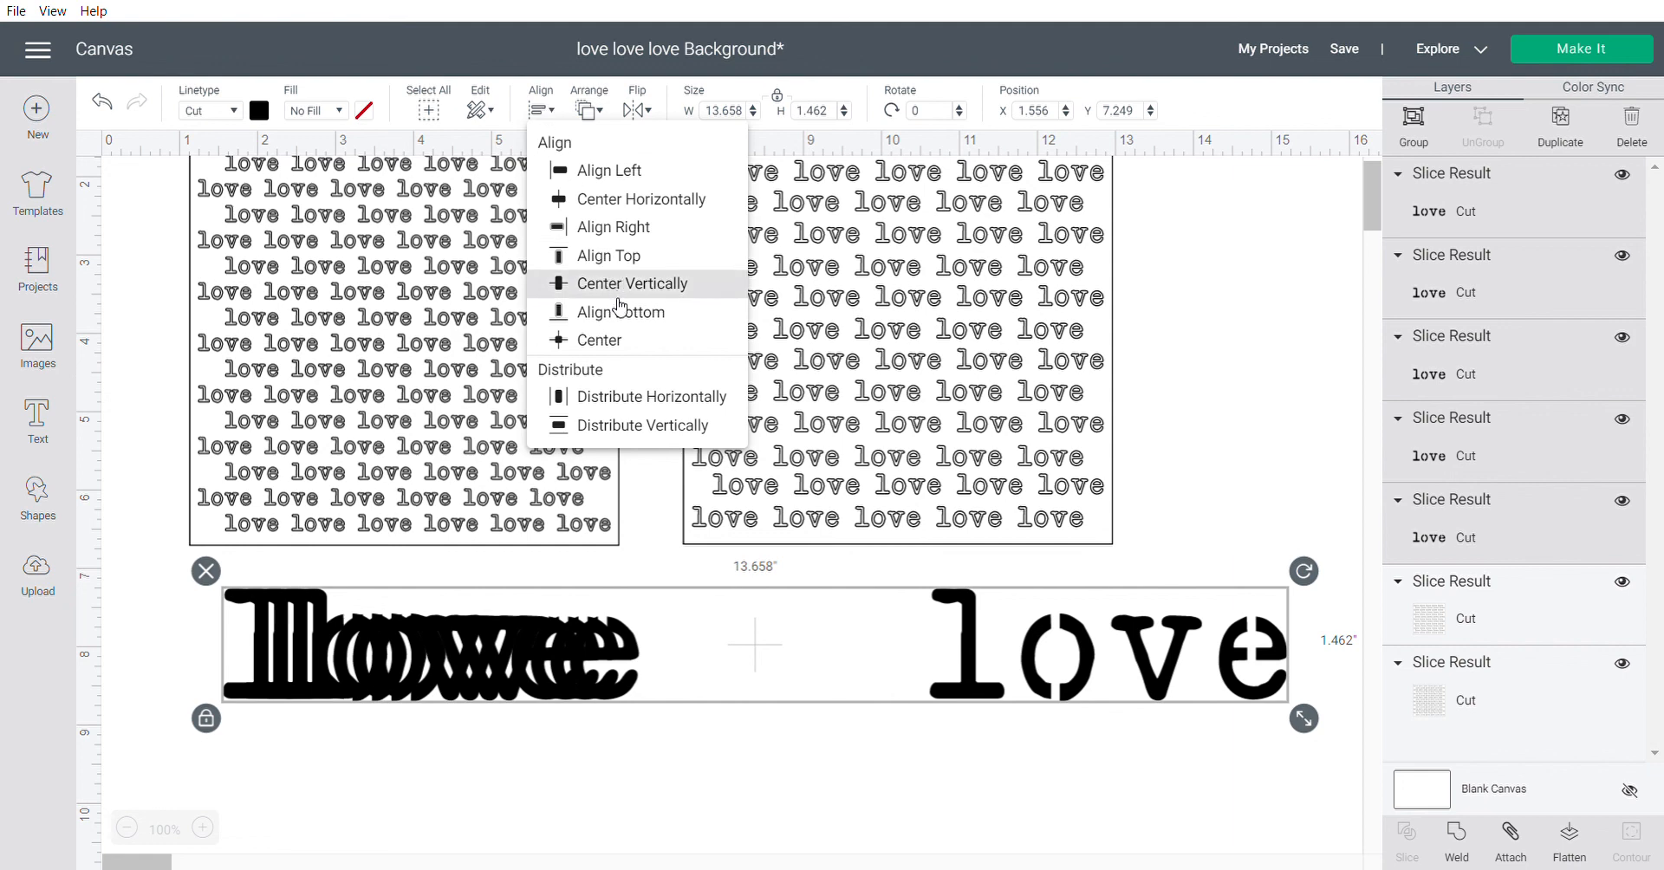
{"action": "left_click", "coordinate": [610, 429]}
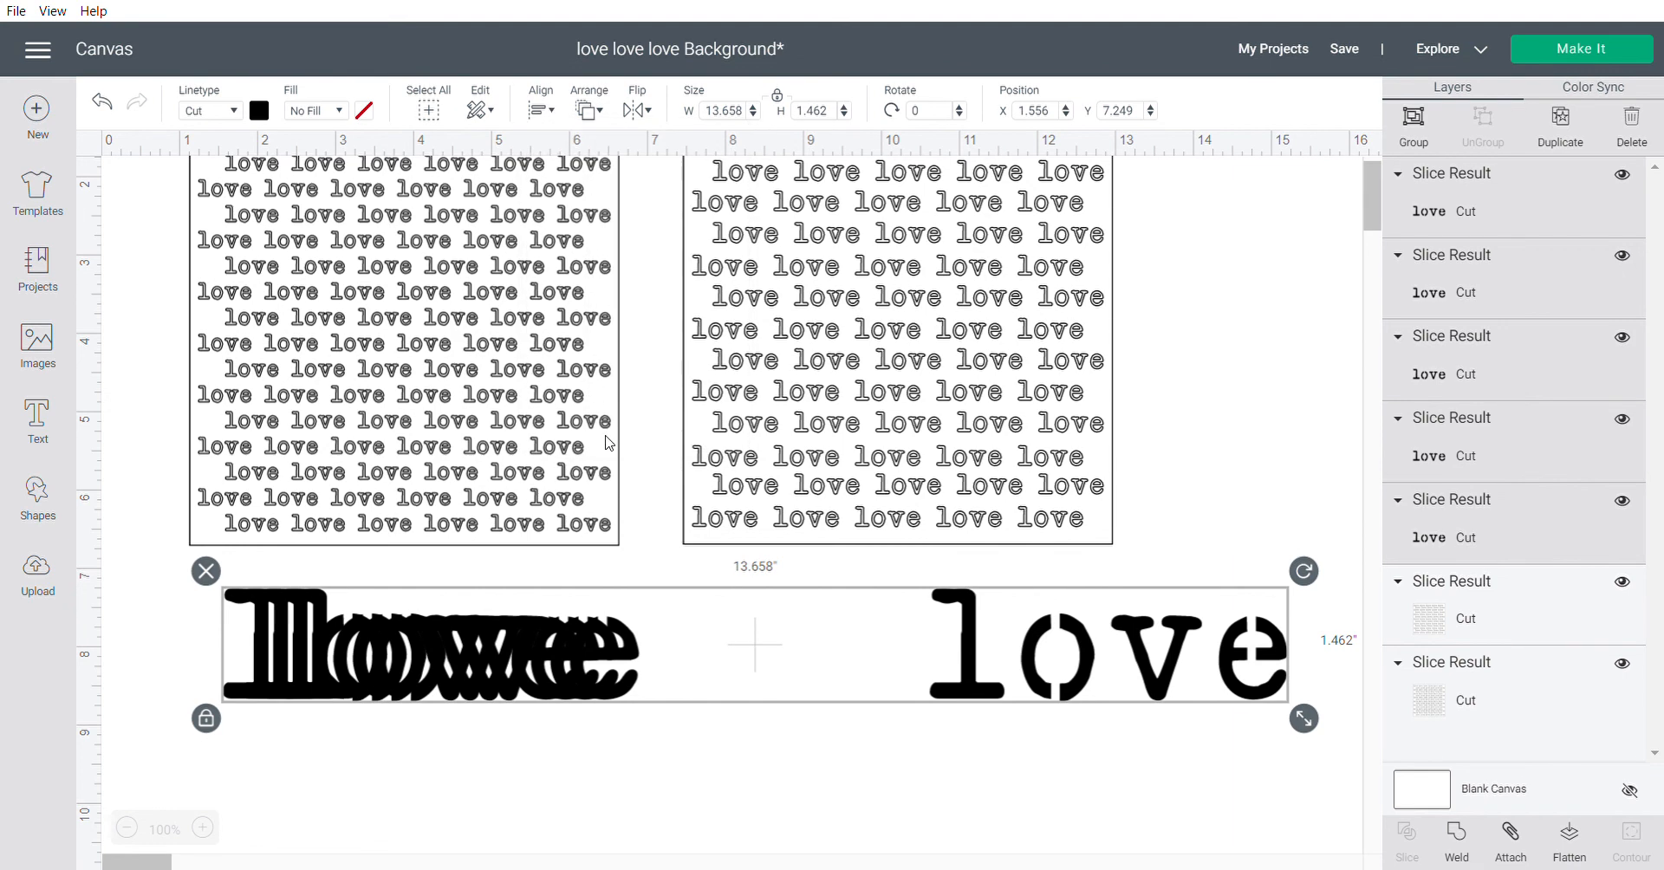
{"action": "left_click", "coordinate": [546, 104]}
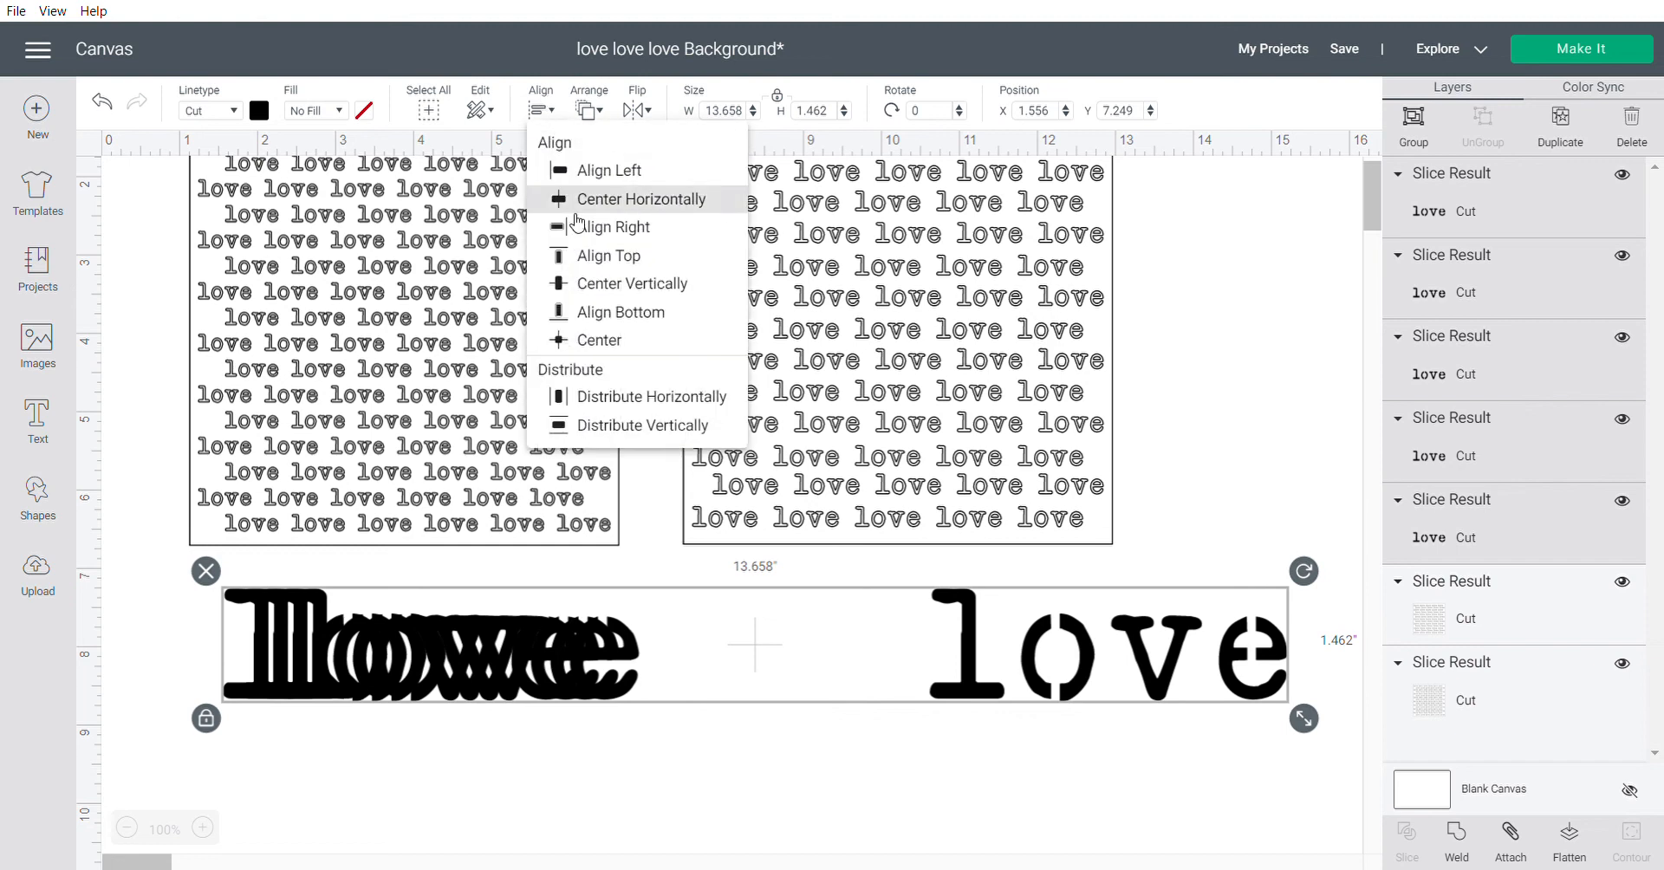
{"action": "left_click", "coordinate": [632, 403]}
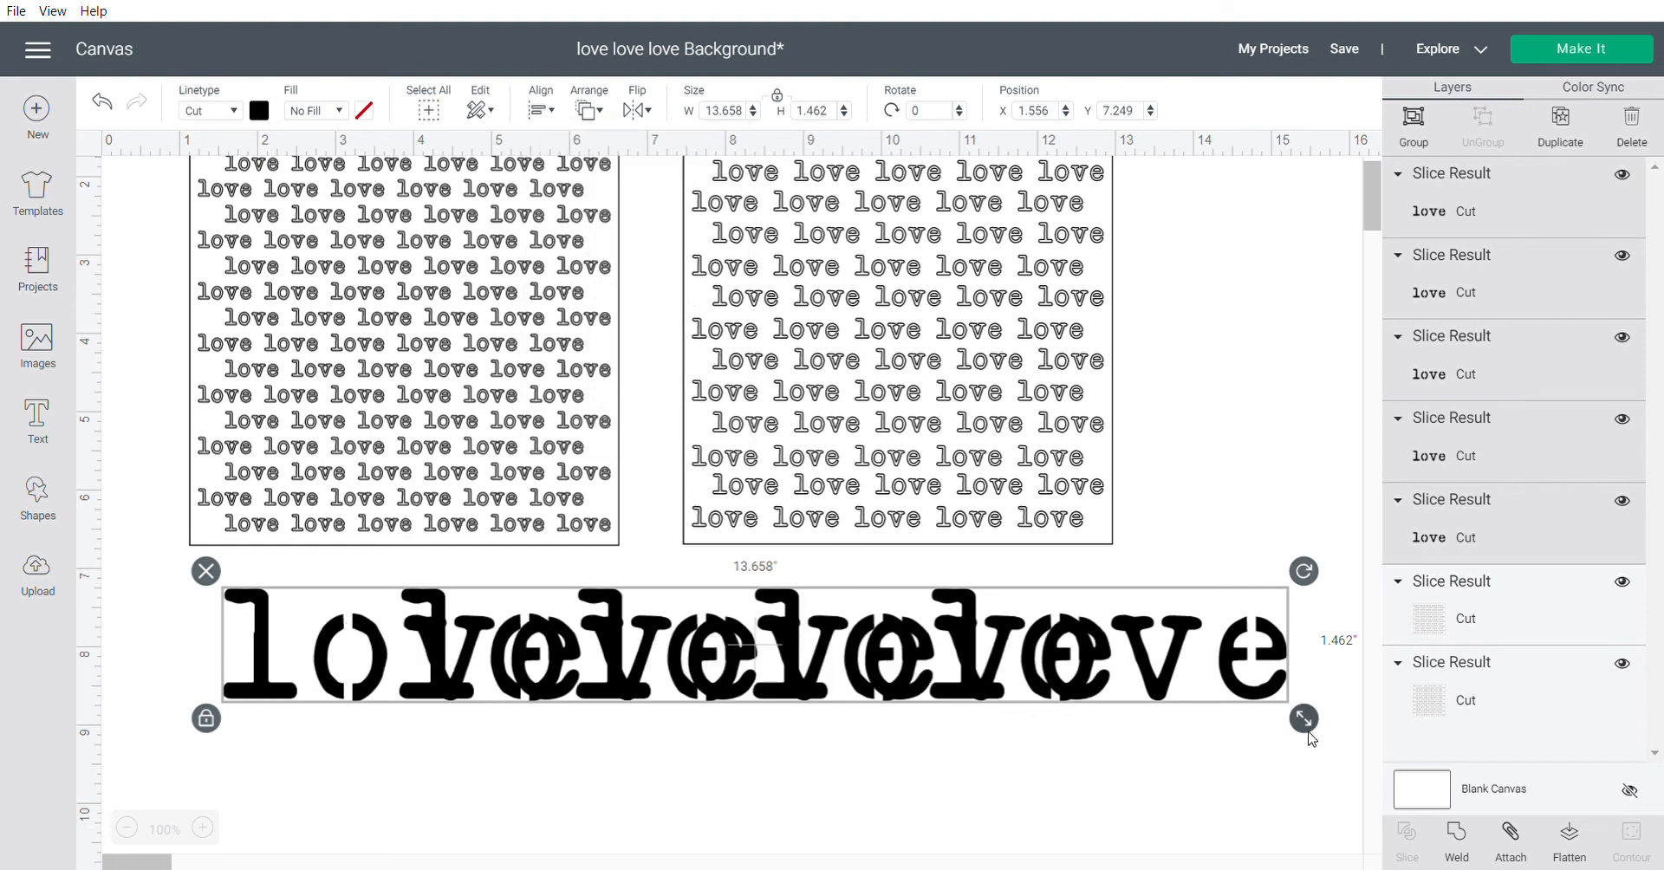
Enlarge the overlapping love row to about 15.8 inches wide, move it clear of the panels and pull one copy far right
{"action": "left_click_drag", "start_coordinate": [1305, 719], "coordinate": [1358, 741]}
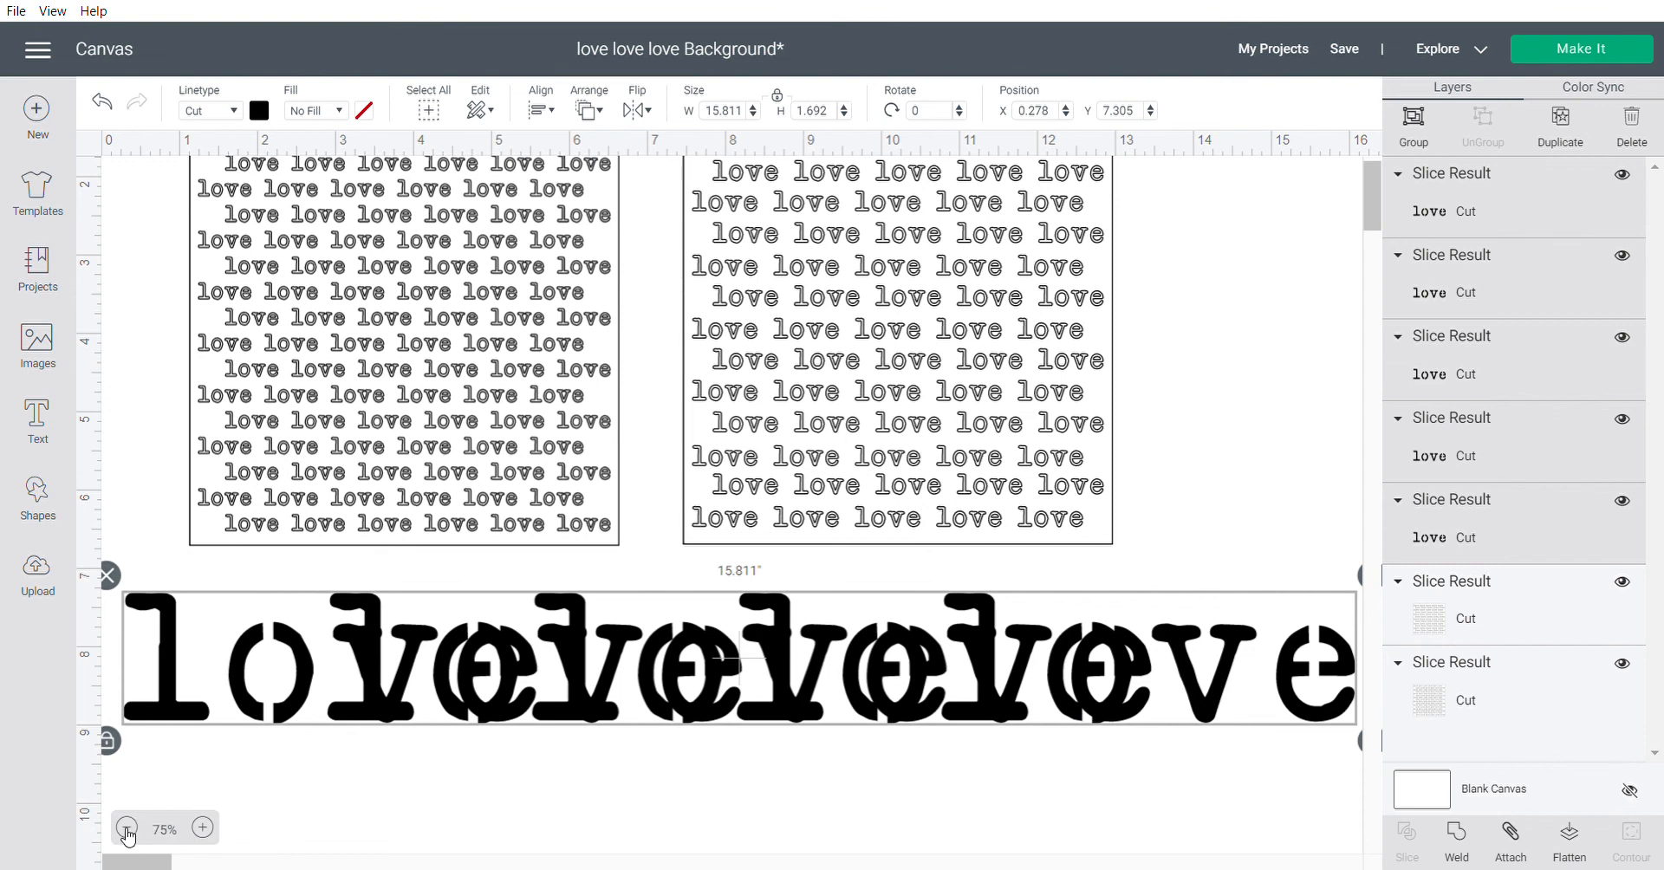
{"action": "left_click", "coordinate": [126, 827]}
{"action": "left_click", "coordinate": [127, 828]}
{"action": "left_click", "coordinate": [127, 827]}
{"action": "left_click", "coordinate": [475, 380]}
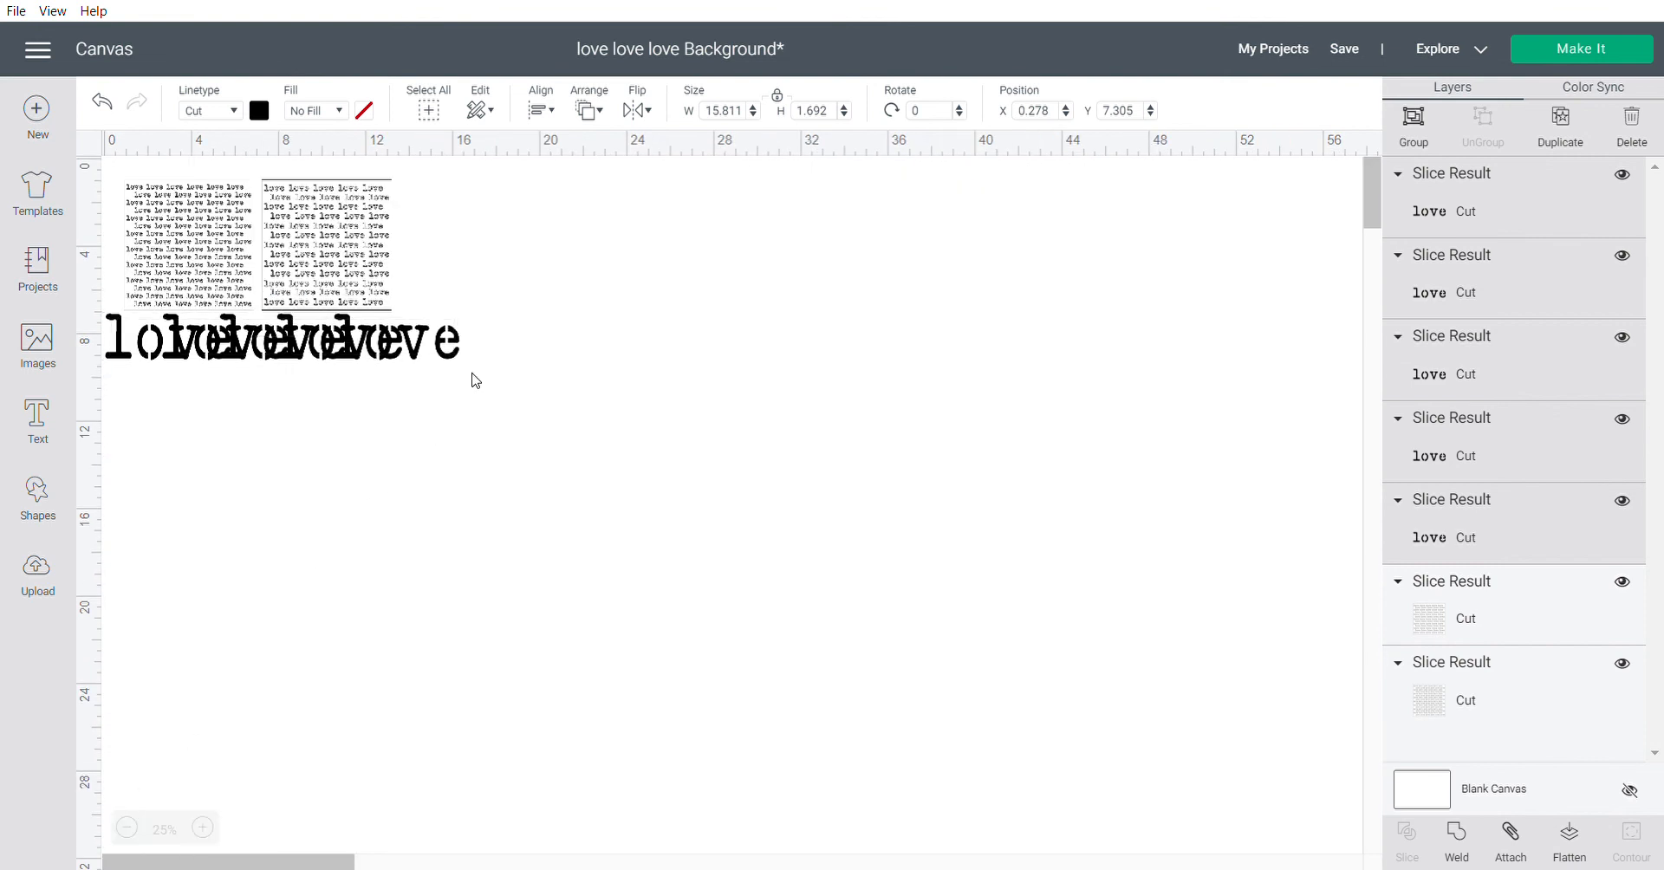
{"action": "left_click_drag", "start_coordinate": [442, 347], "coordinate": [1245, 451]}
{"action": "left_click", "coordinate": [737, 368]}
Select the three rightmost love copies and distribute them horizontally
{"action": "left_click_drag", "start_coordinate": [1266, 505], "coordinate": [301, 420]}
{"action": "left_click_drag", "start_coordinate": [1305, 522], "coordinate": [345, 357]}
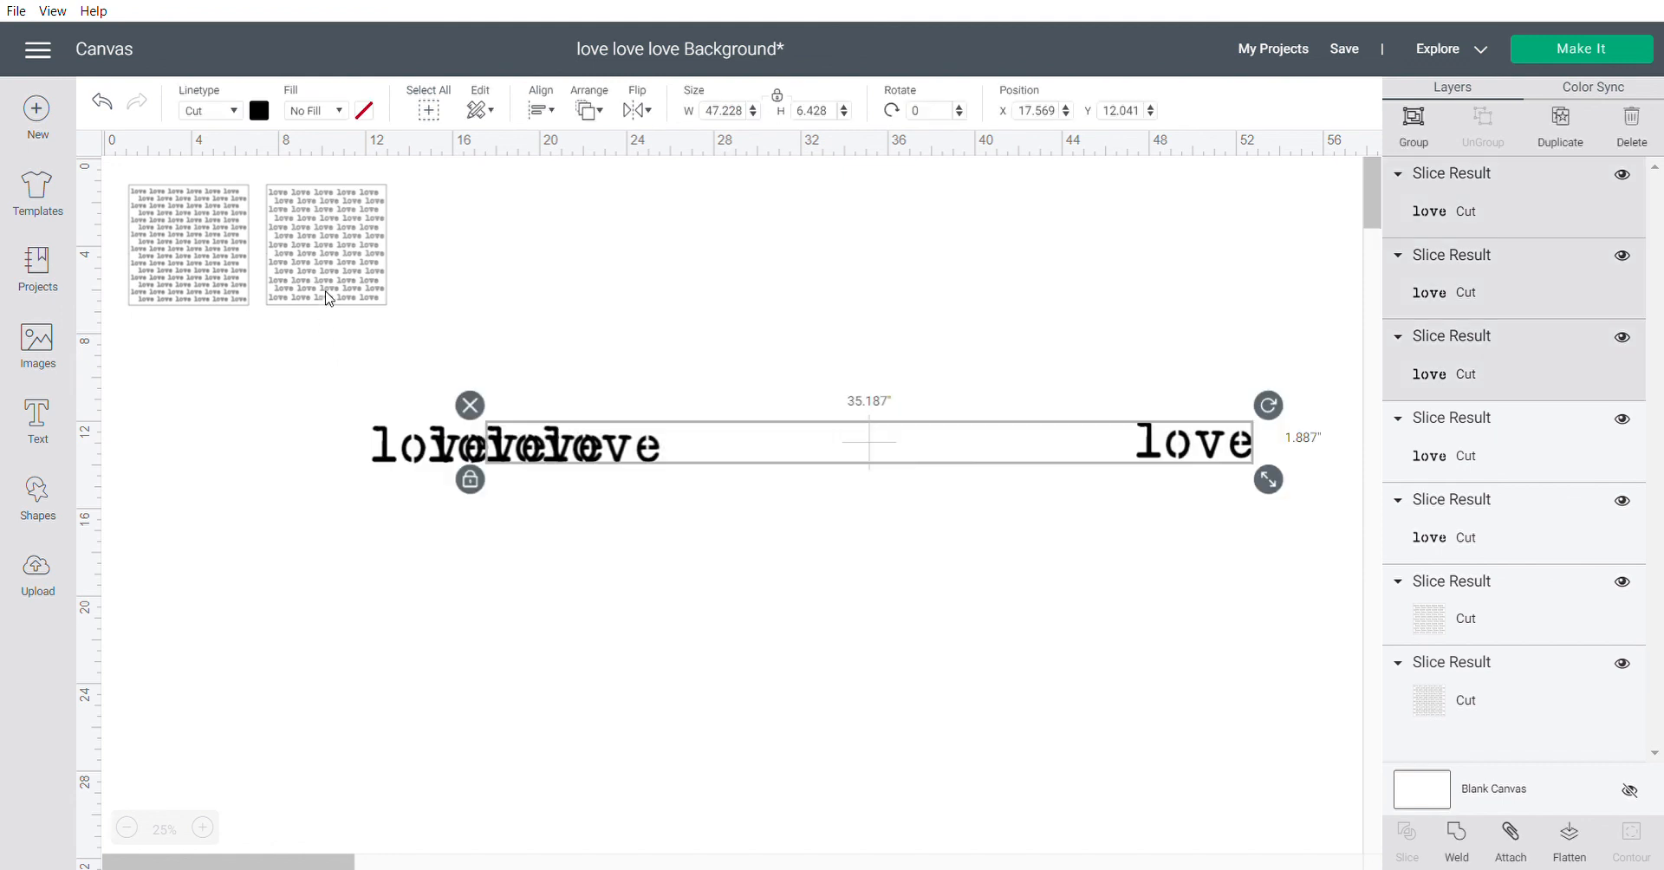
{"action": "left_click", "coordinate": [540, 110]}
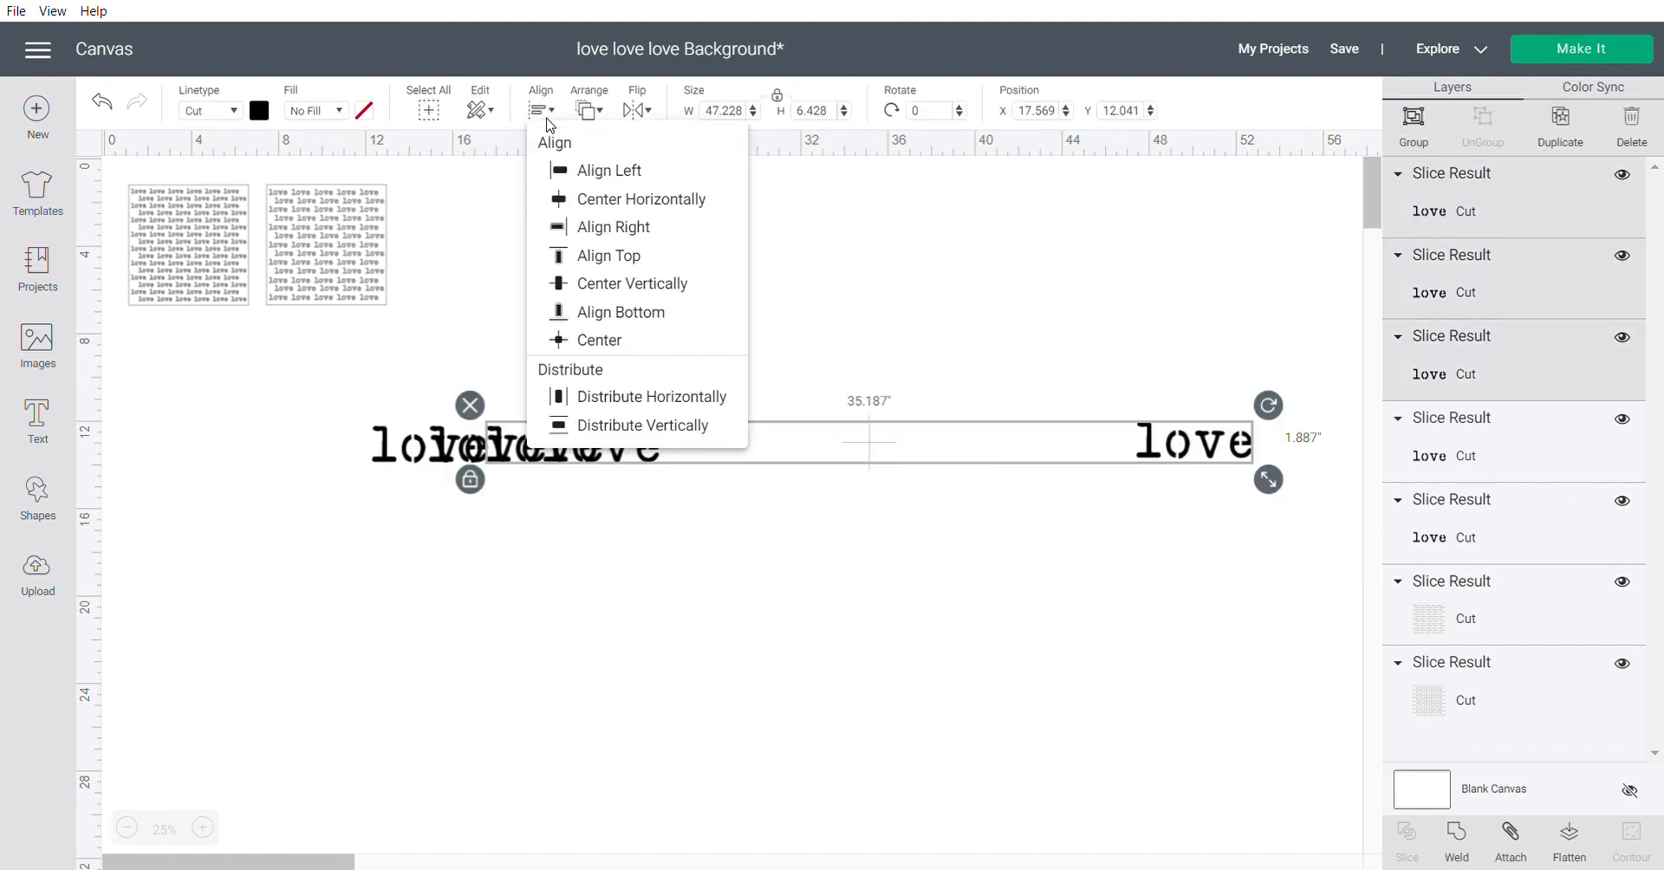
{"action": "left_click", "coordinate": [652, 399]}
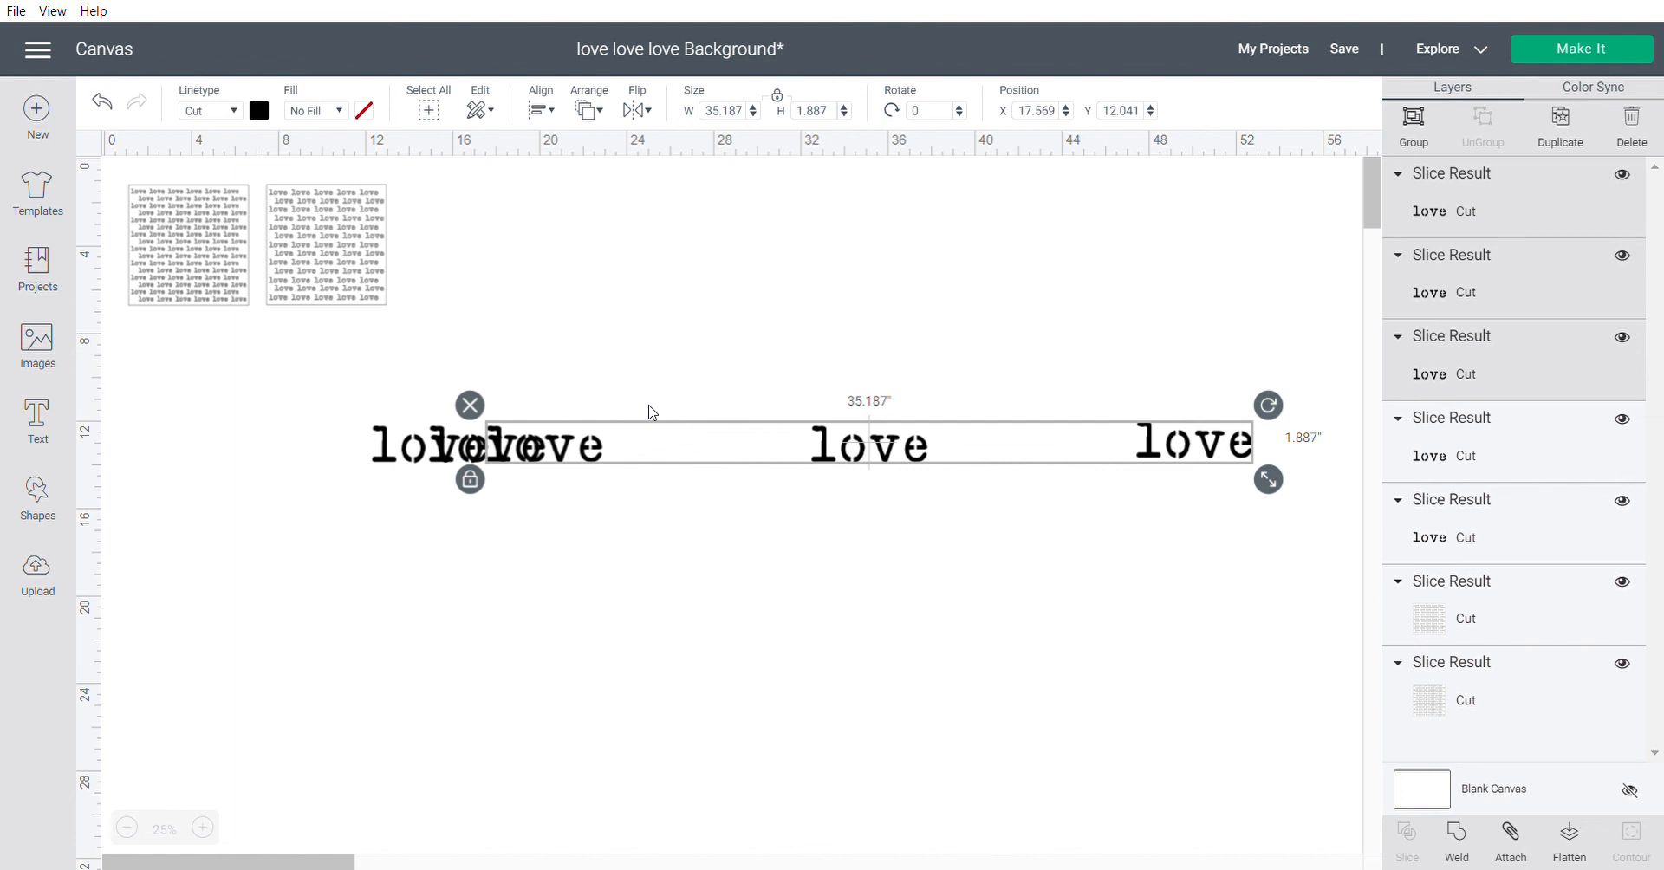
Separate the overlapping love copies by moving the two leftmost ones further left so that no words overlap
{"action": "left_click", "coordinate": [561, 501]}
{"action": "left_click_drag", "start_coordinate": [1242, 515], "coordinate": [288, 346]}
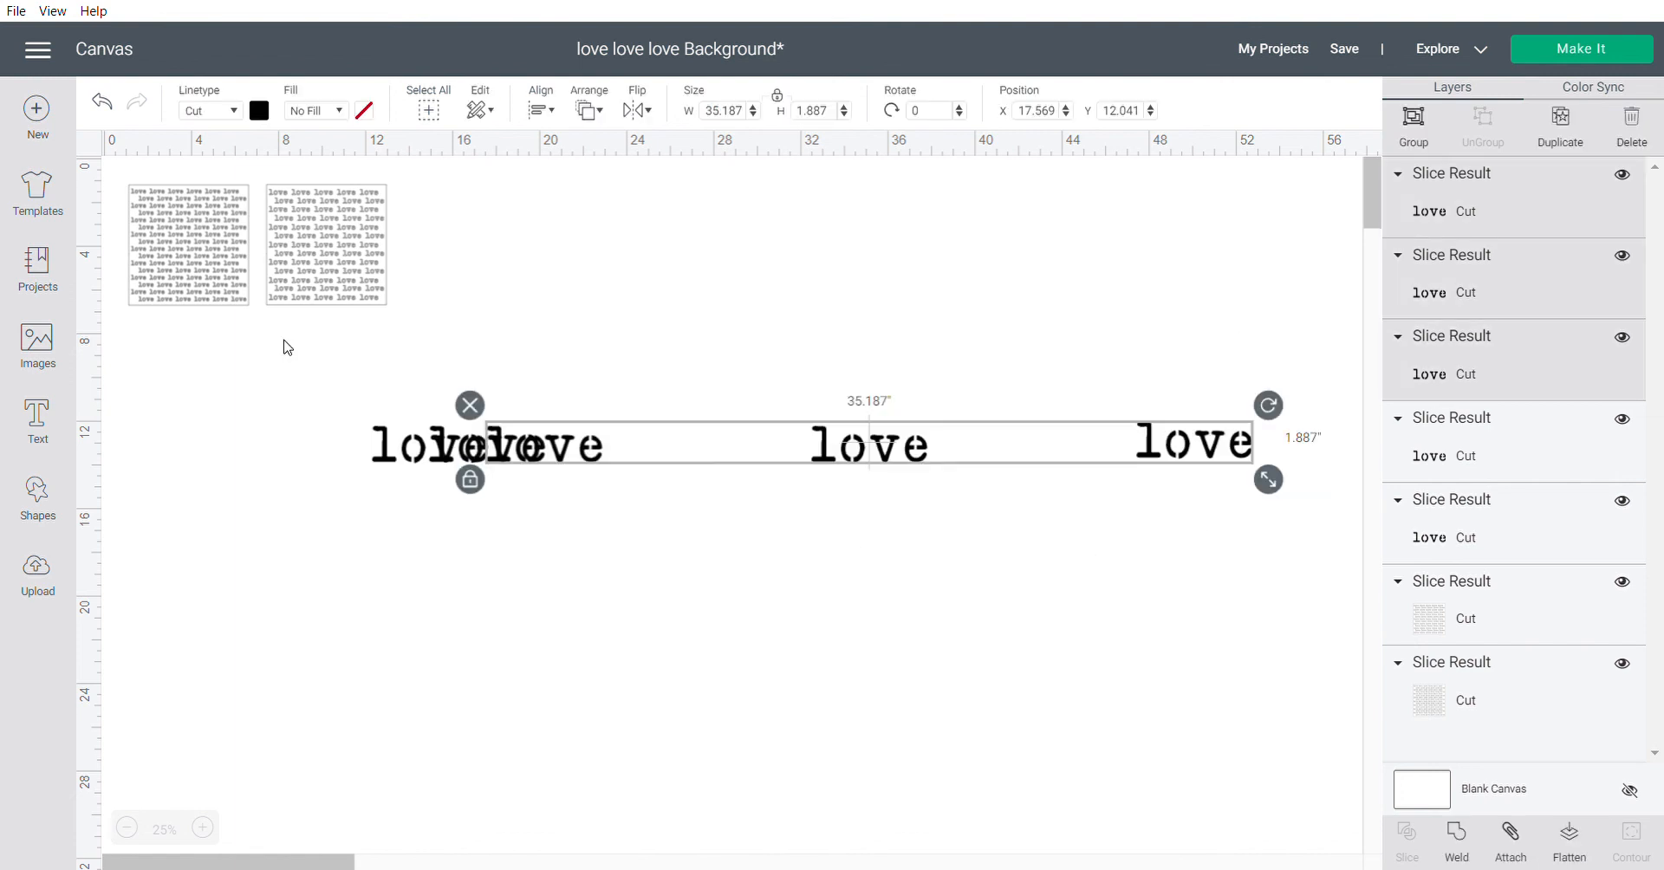
{"action": "left_click", "coordinate": [324, 439]}
{"action": "left_click_drag", "start_coordinate": [336, 415], "coordinate": [1325, 512]}
{"action": "left_click_drag", "start_coordinate": [385, 446], "coordinate": [213, 462]}
{"action": "left_click_drag", "start_coordinate": [436, 459], "coordinate": [363, 459]}
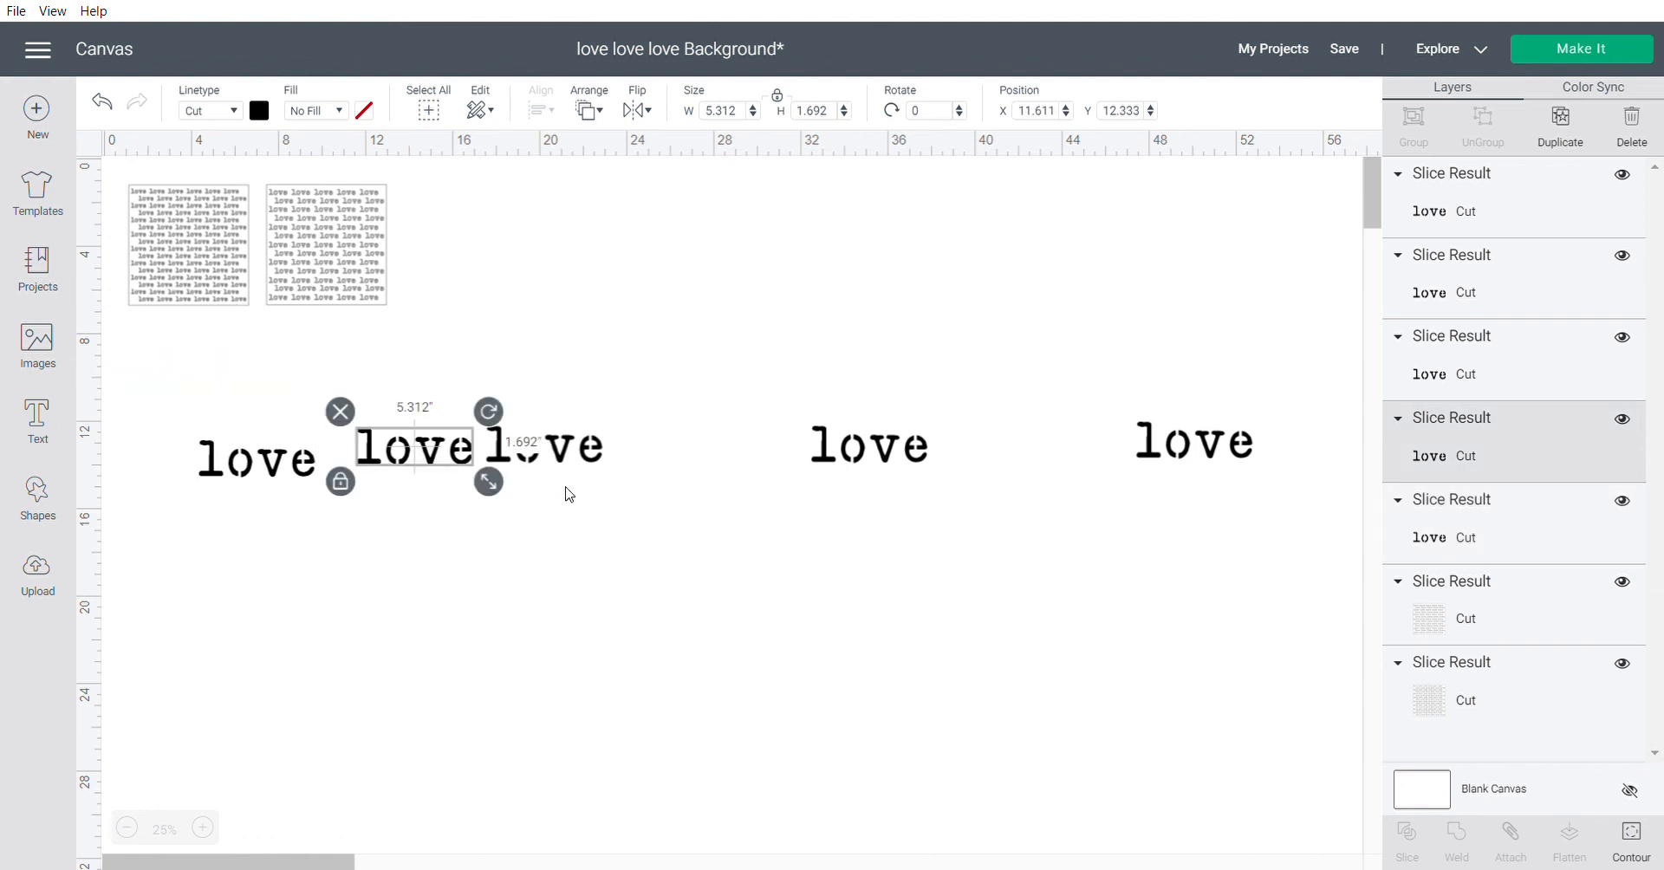
Align all five separated love copies along their top edges and distribute them horizontally
{"action": "left_click_drag", "start_coordinate": [1289, 534], "coordinate": [178, 368]}
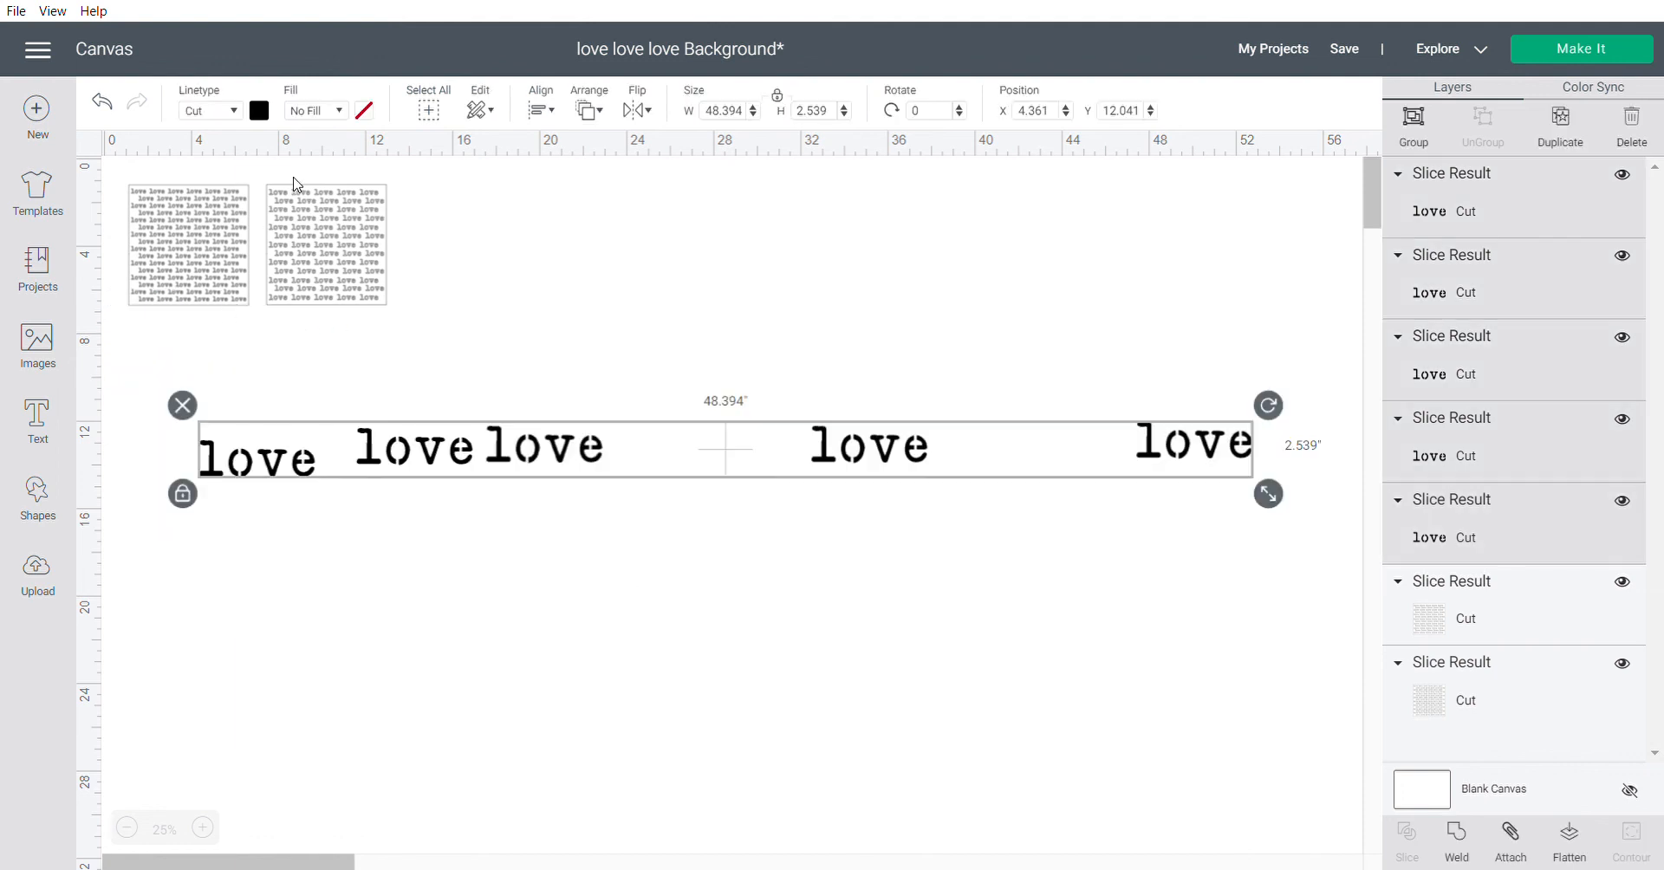
{"action": "left_click", "coordinate": [541, 108]}
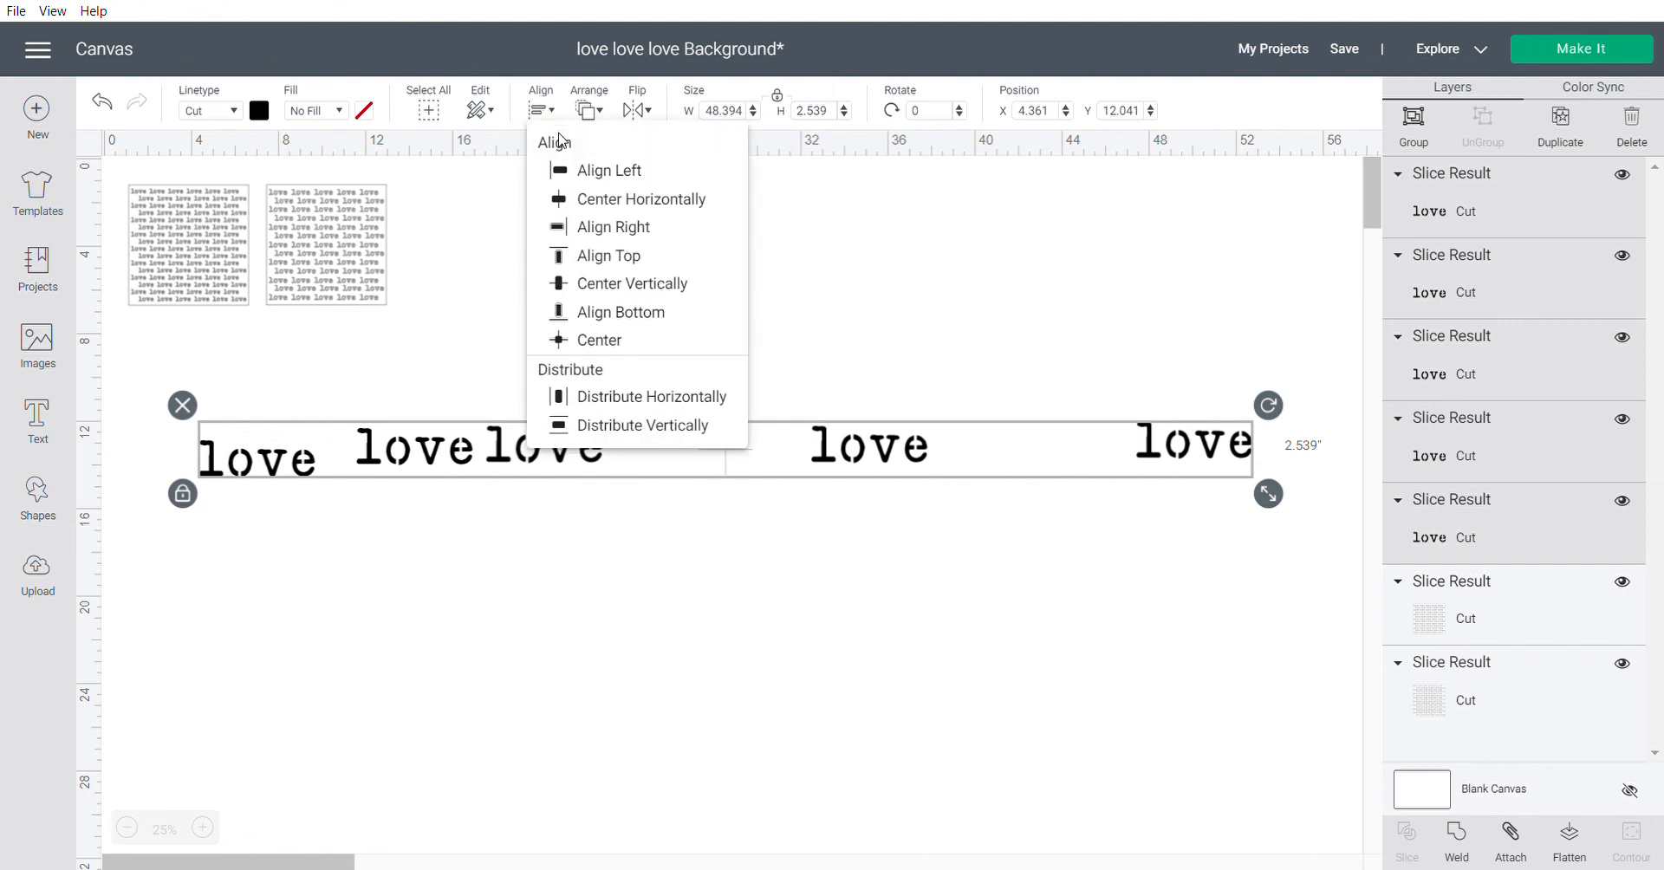
{"action": "left_click", "coordinate": [606, 256]}
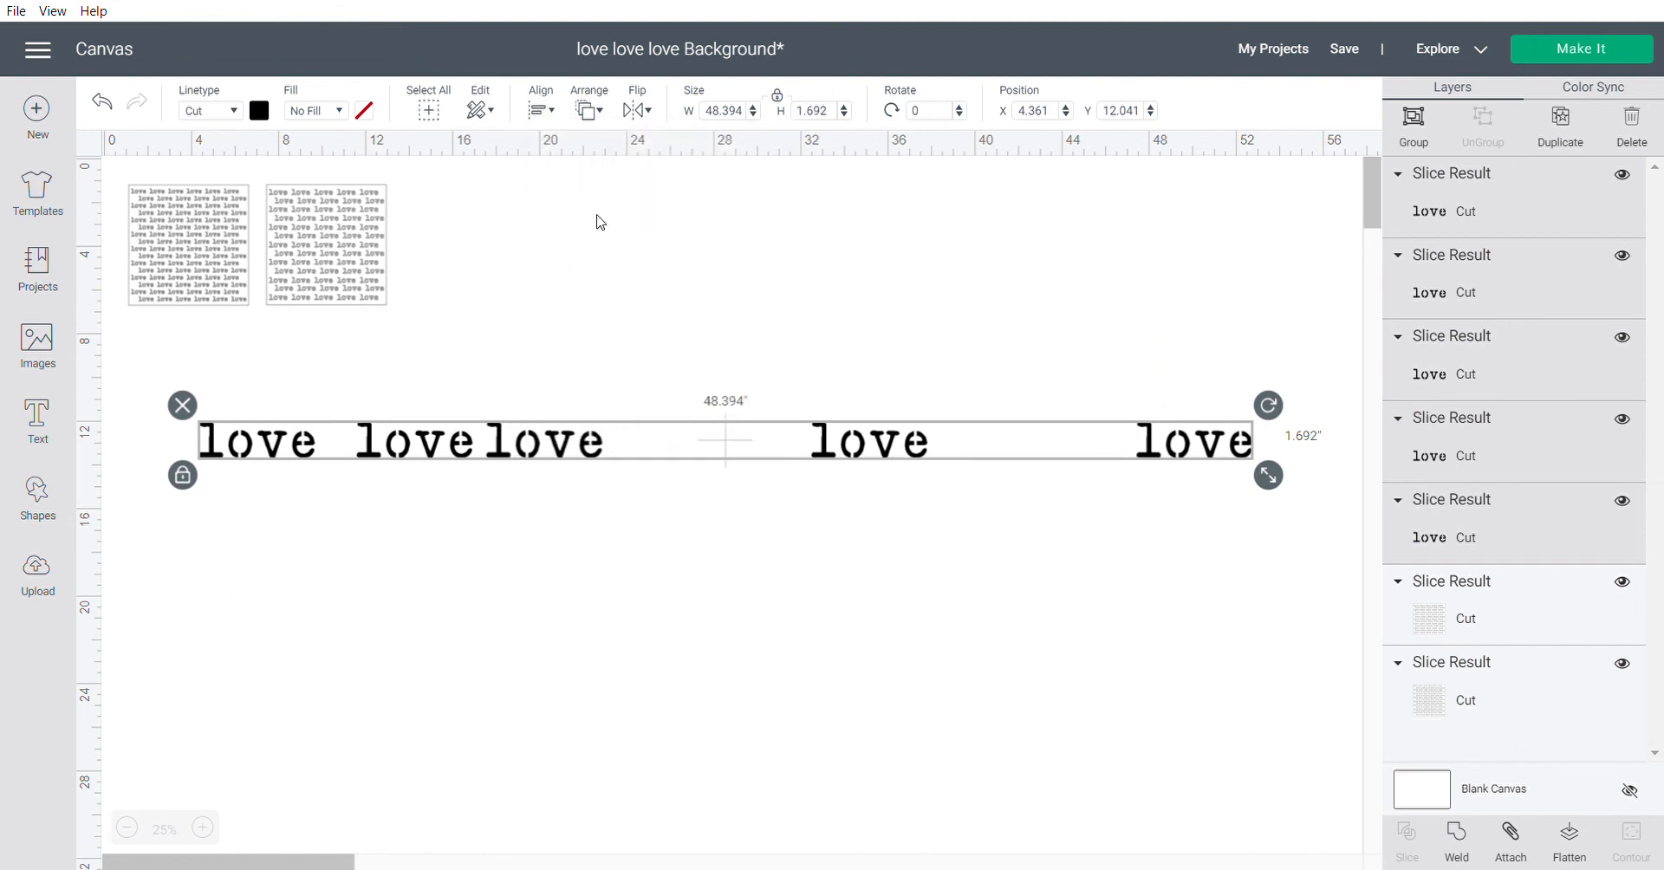
{"action": "left_click", "coordinate": [547, 108]}
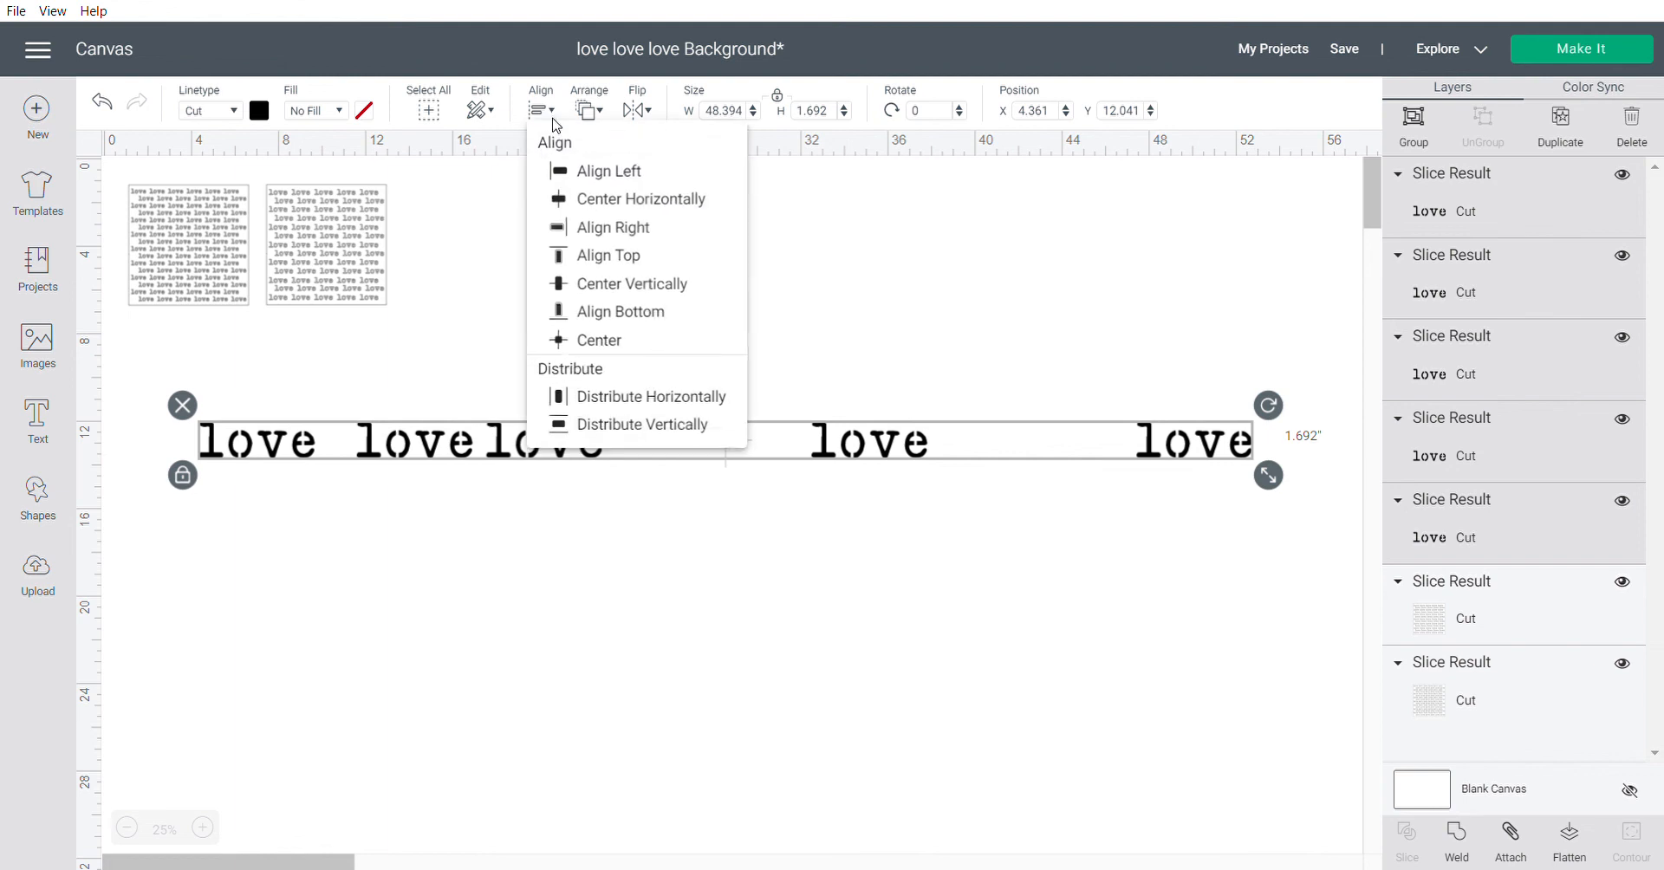
{"action": "left_click", "coordinate": [624, 398]}
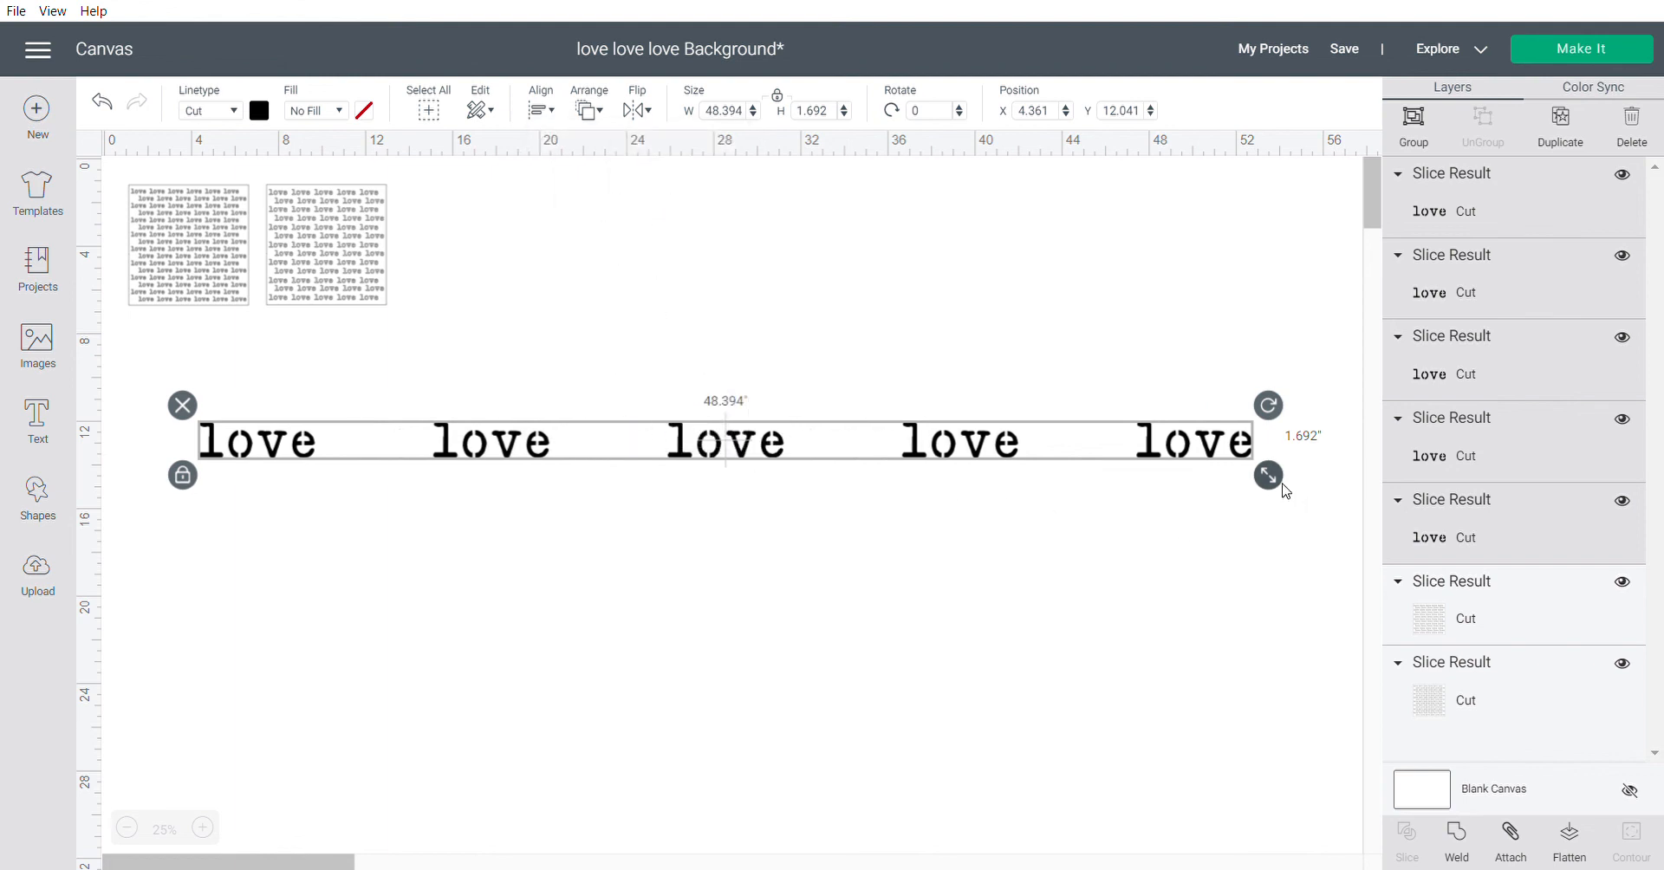
Shrink the row of five love words to about 15.66 inches wide and weld it into one object
{"action": "left_click_drag", "start_coordinate": [1270, 479], "coordinate": [557, 457]}
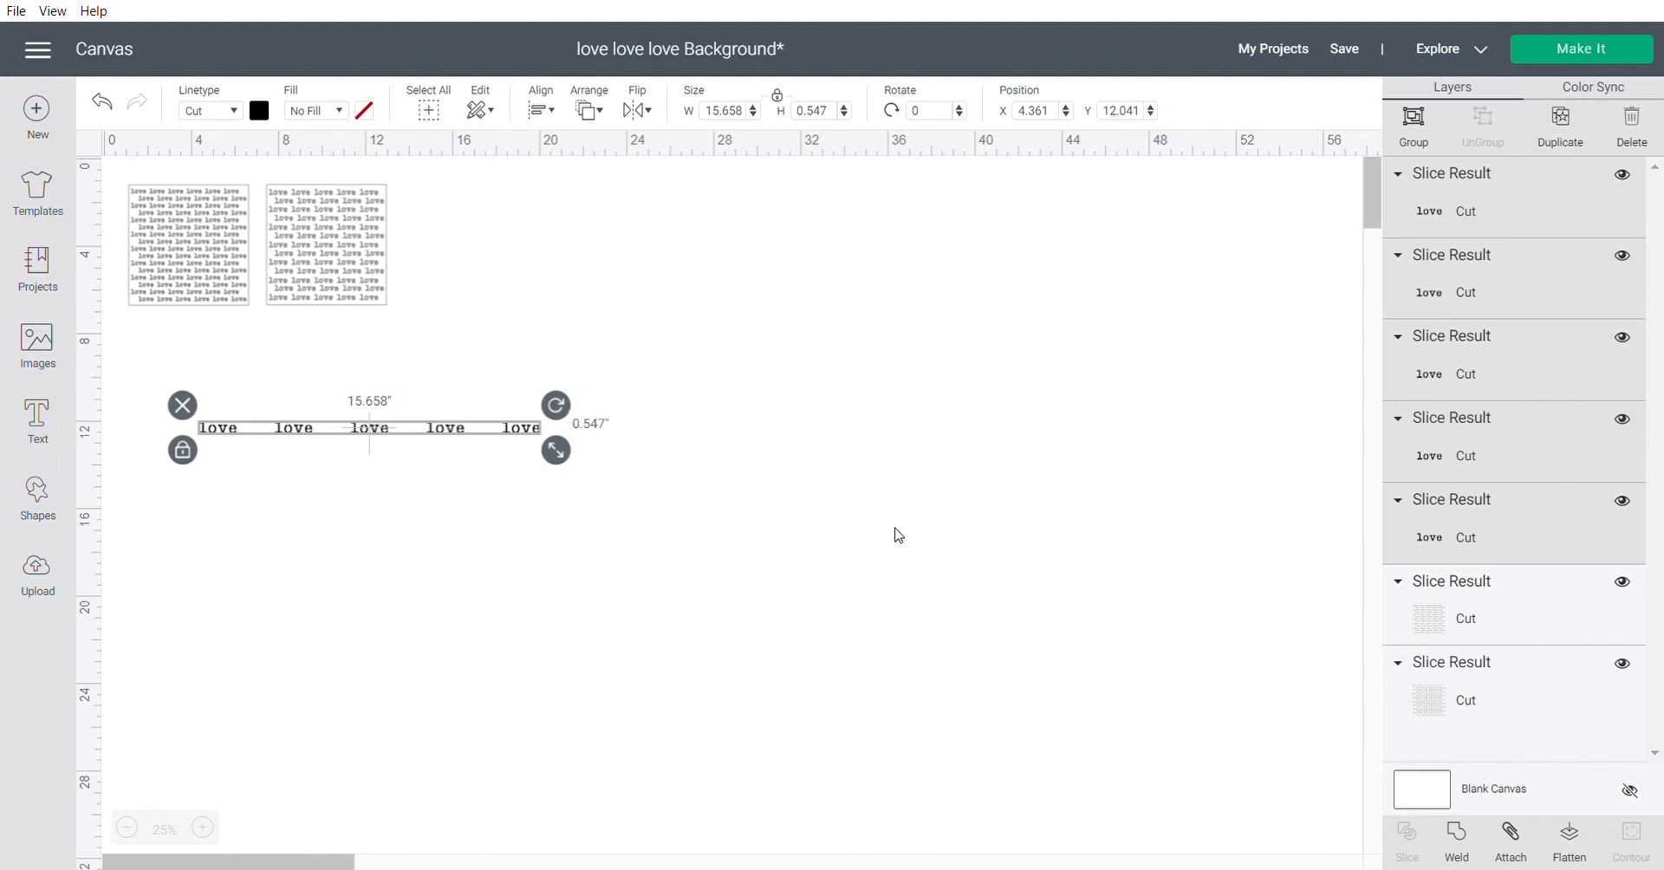
{"action": "left_click", "coordinate": [1453, 840]}
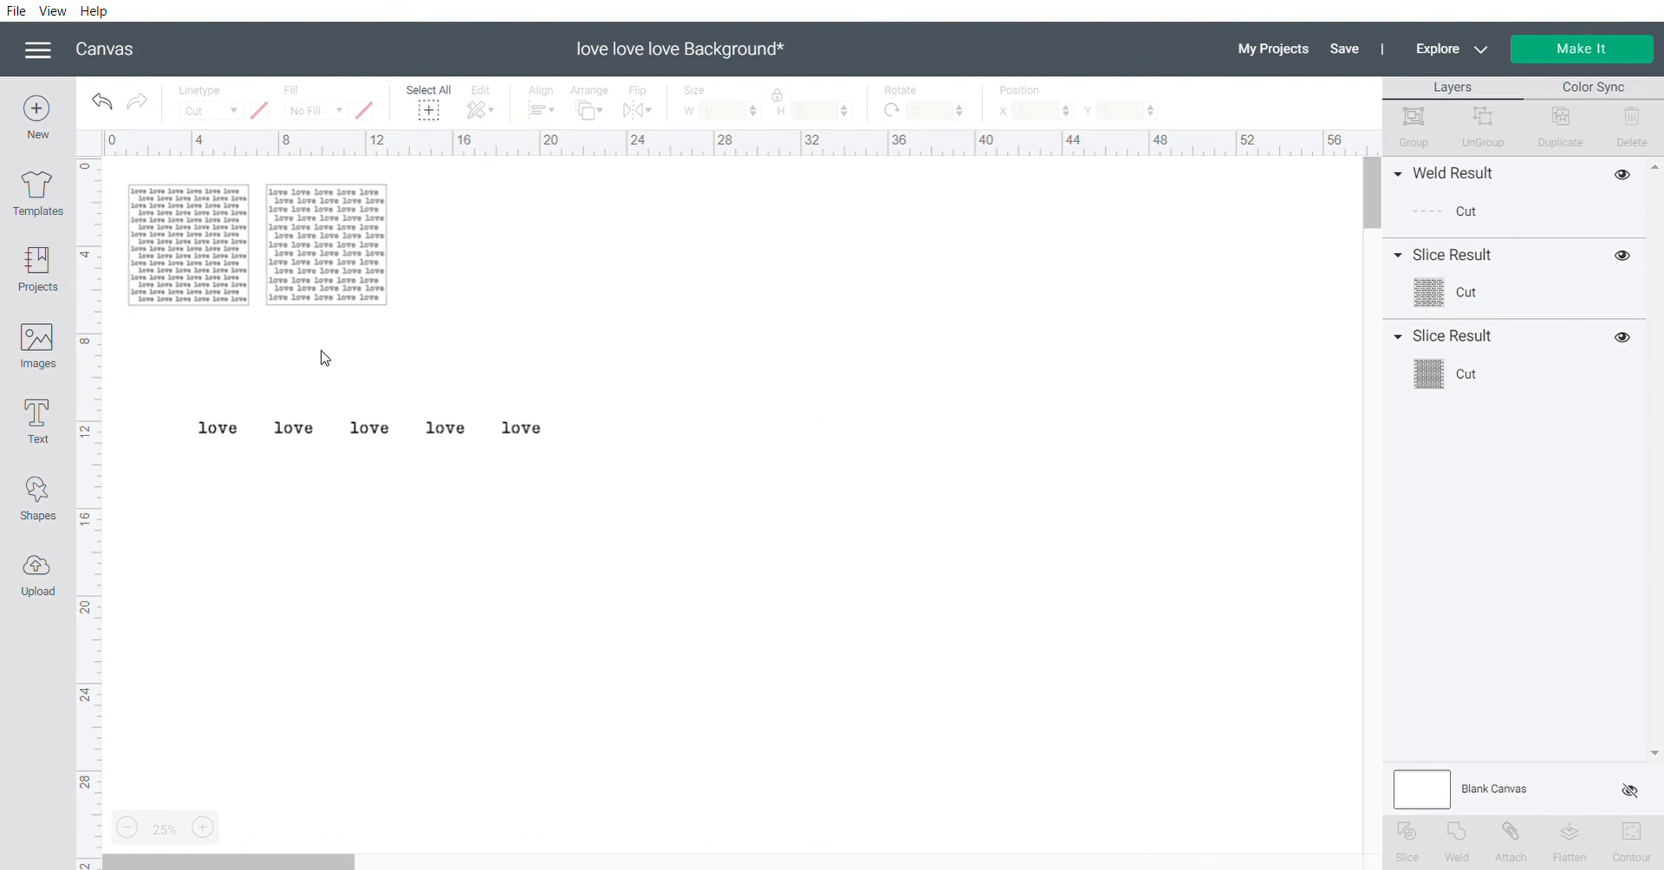
{"action": "left_click", "coordinate": [509, 436]}
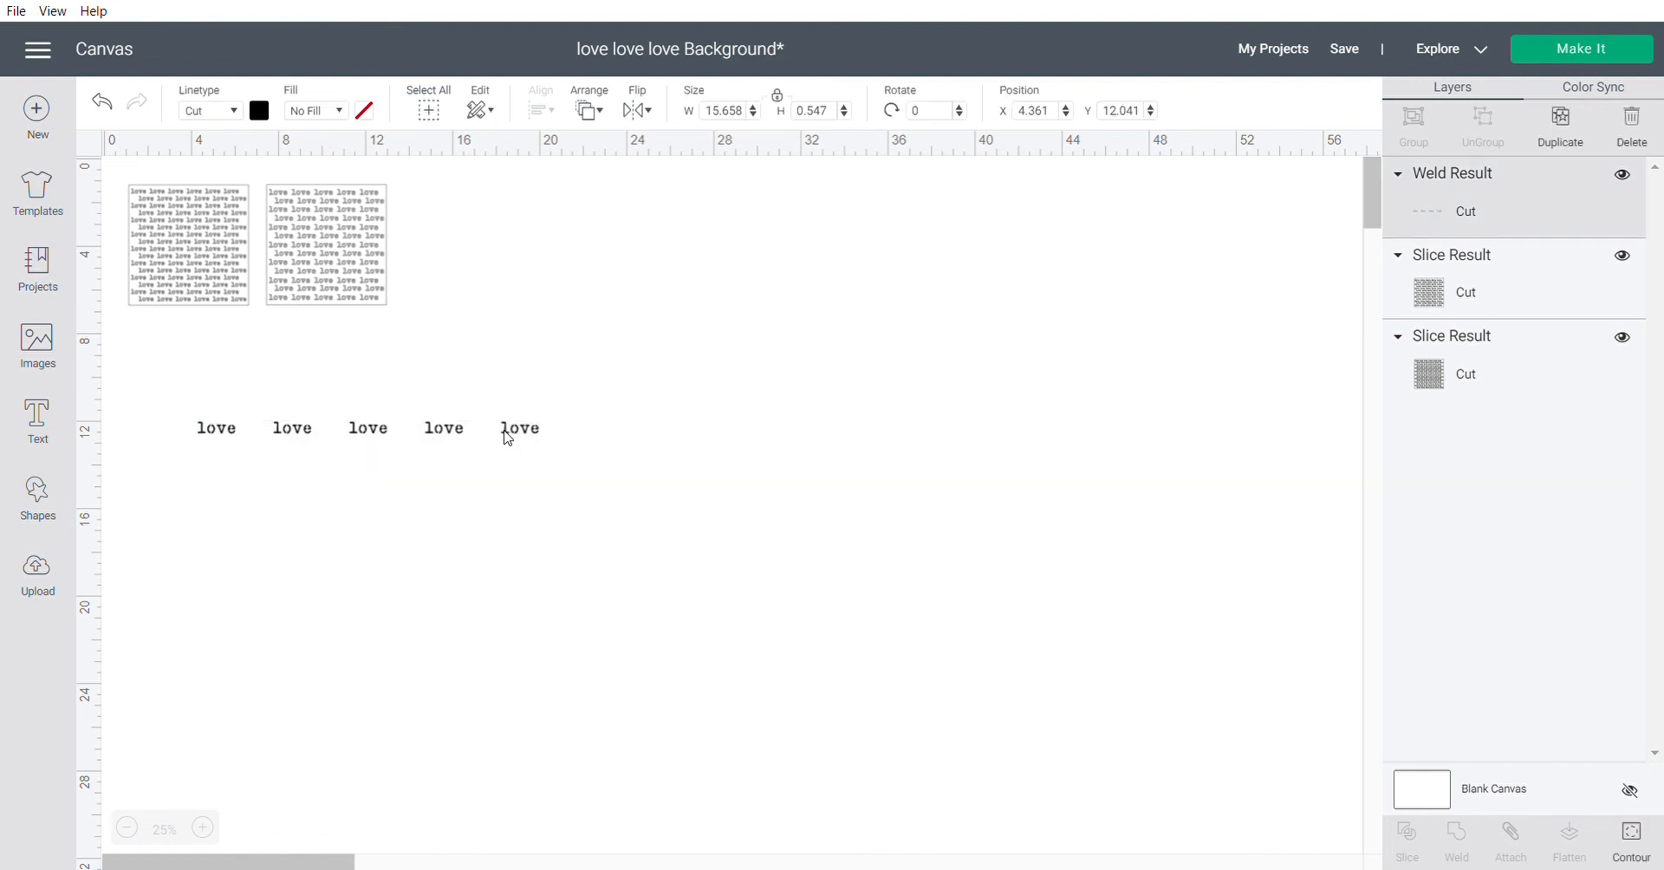